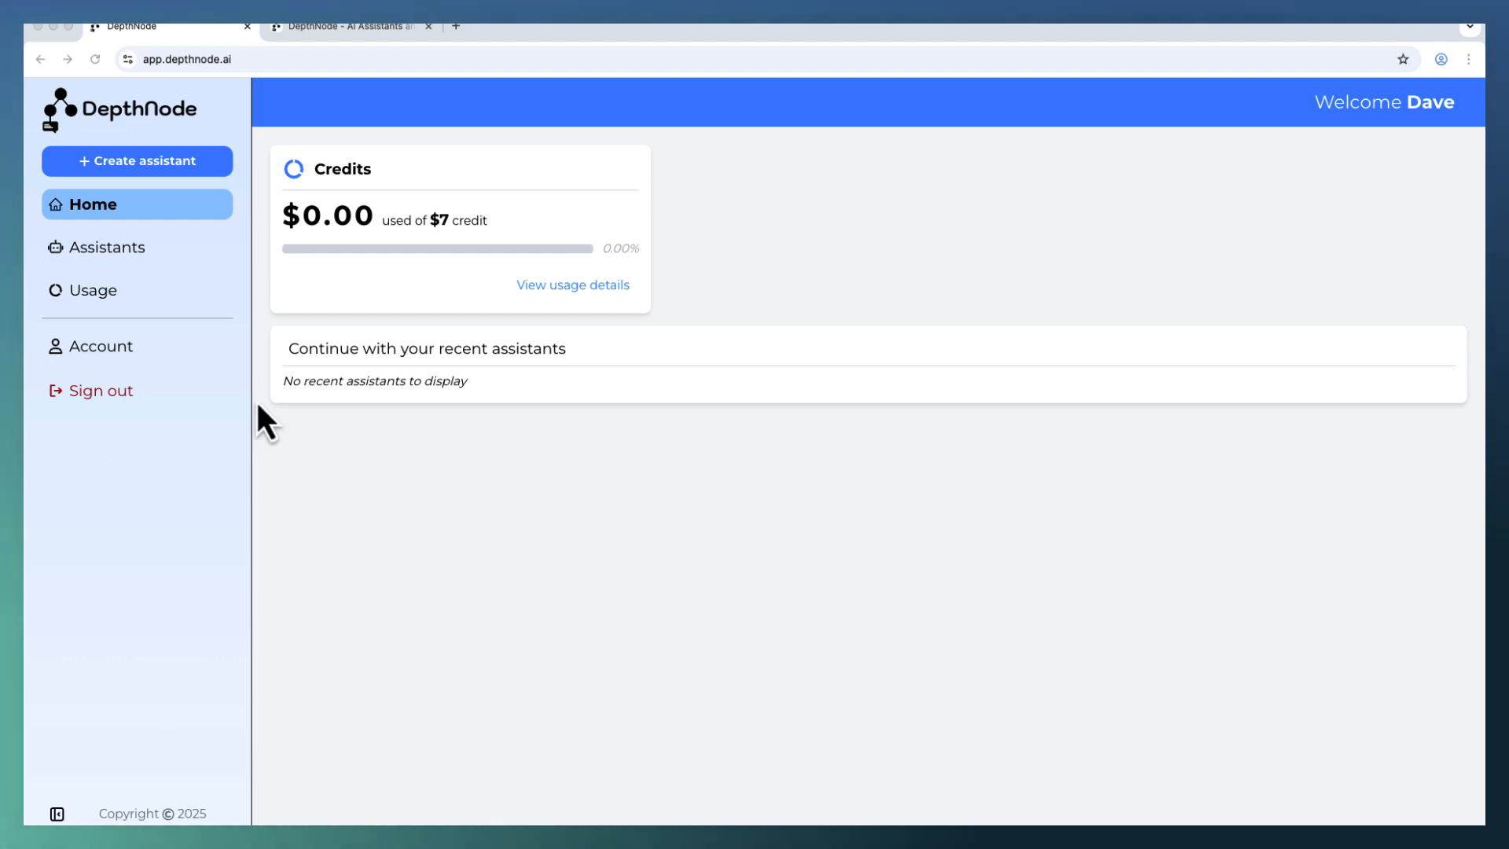
- Create a new assistant and name it "Test Assistant"
left_click(127, 167)
double_click(127, 168)
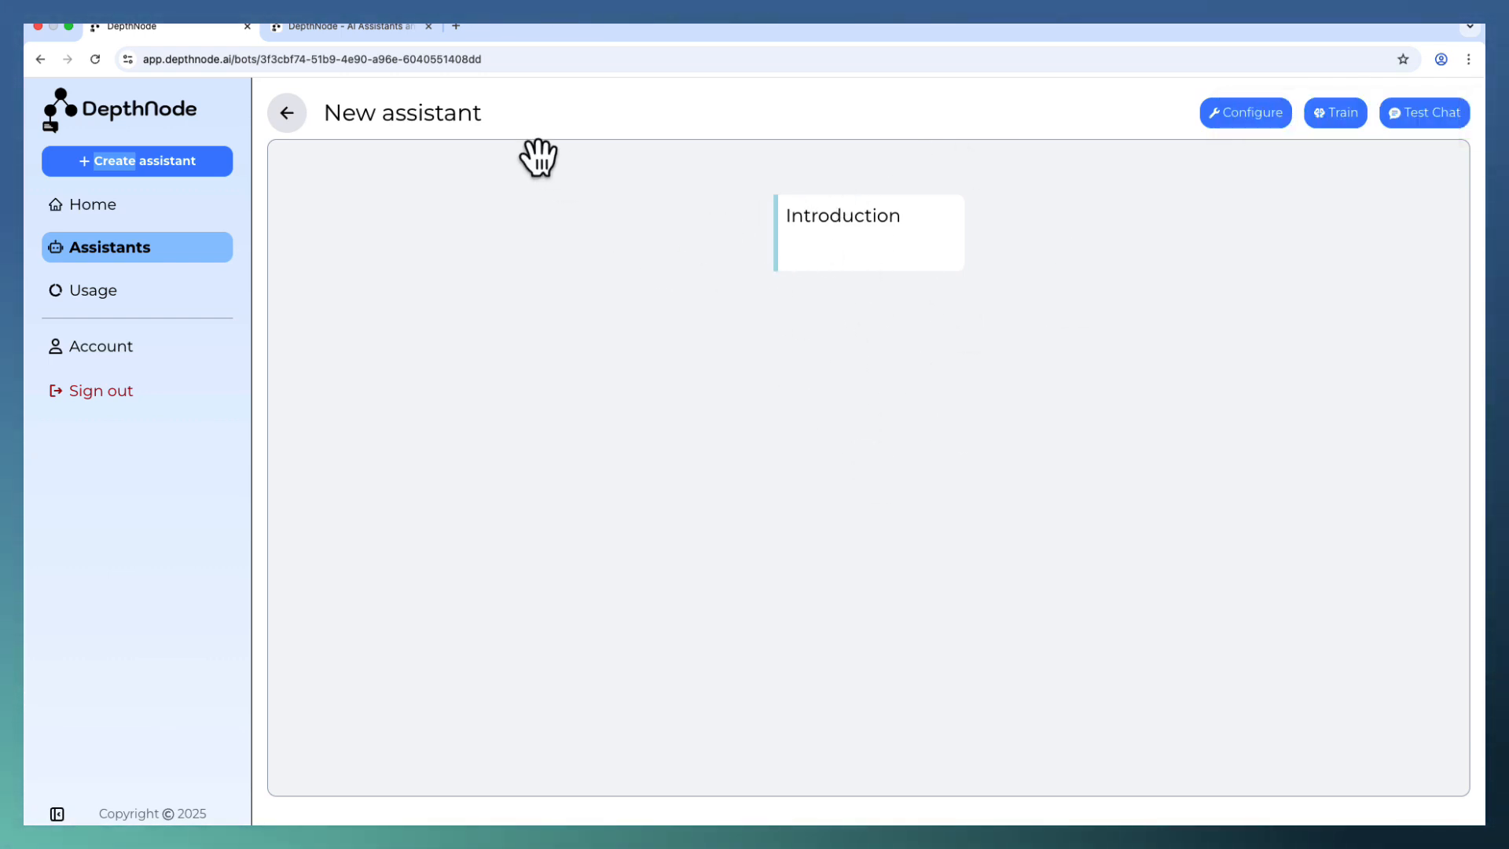
left_click(453, 113)
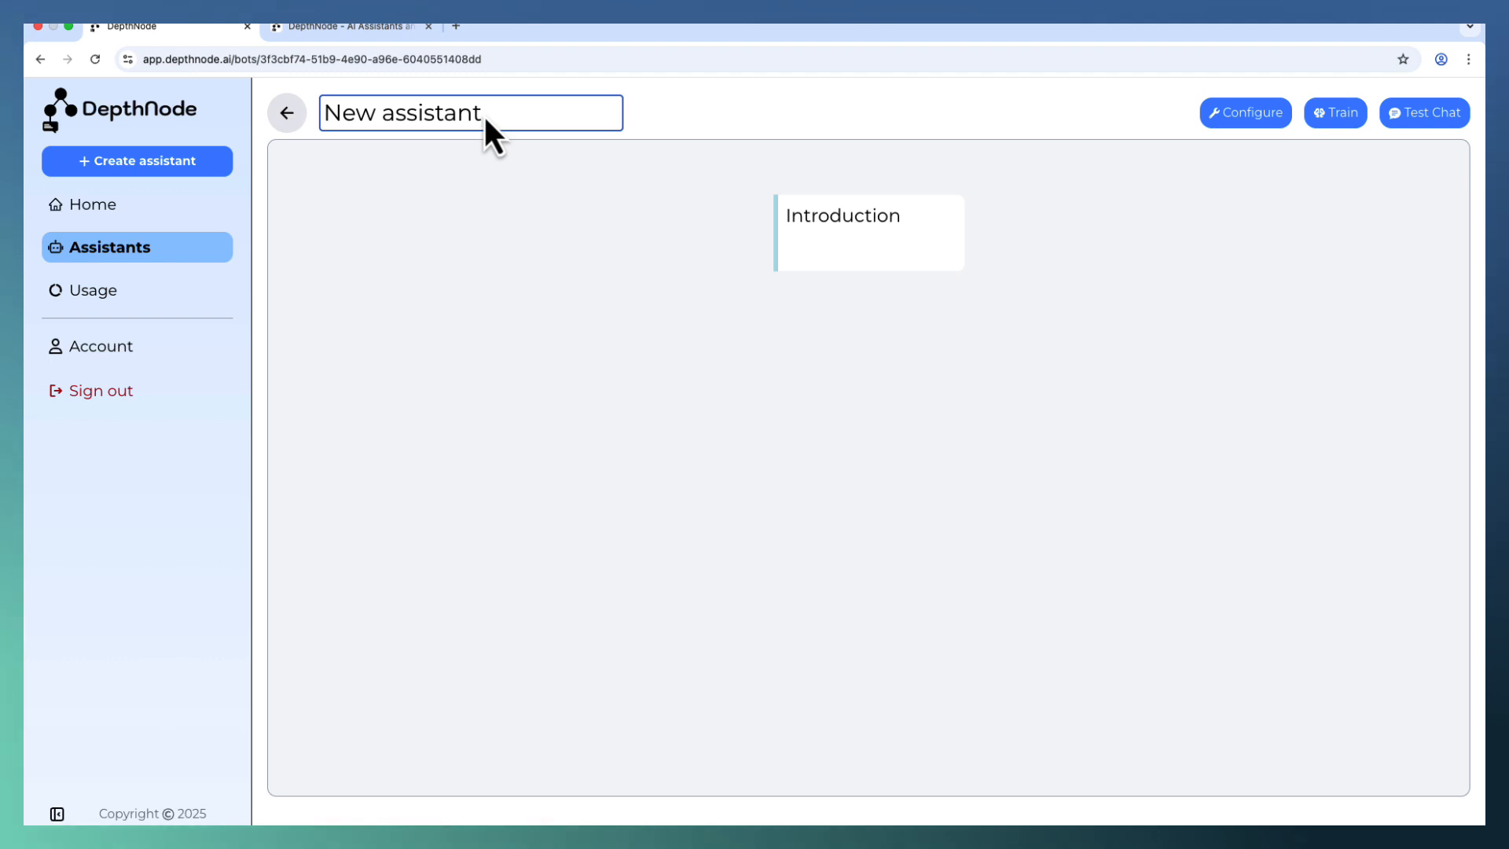
key("BackSpace")
key("BackSpace")
key("BackSpace")
key("BackSpace")
key("BackSpace")
key("BackSpace")
key("BackSpace")
key("BackSpace")
key("BackSpace")
key("BackSpace")
key("BackSpace")
key("BackSpace")
key("BackSpace")
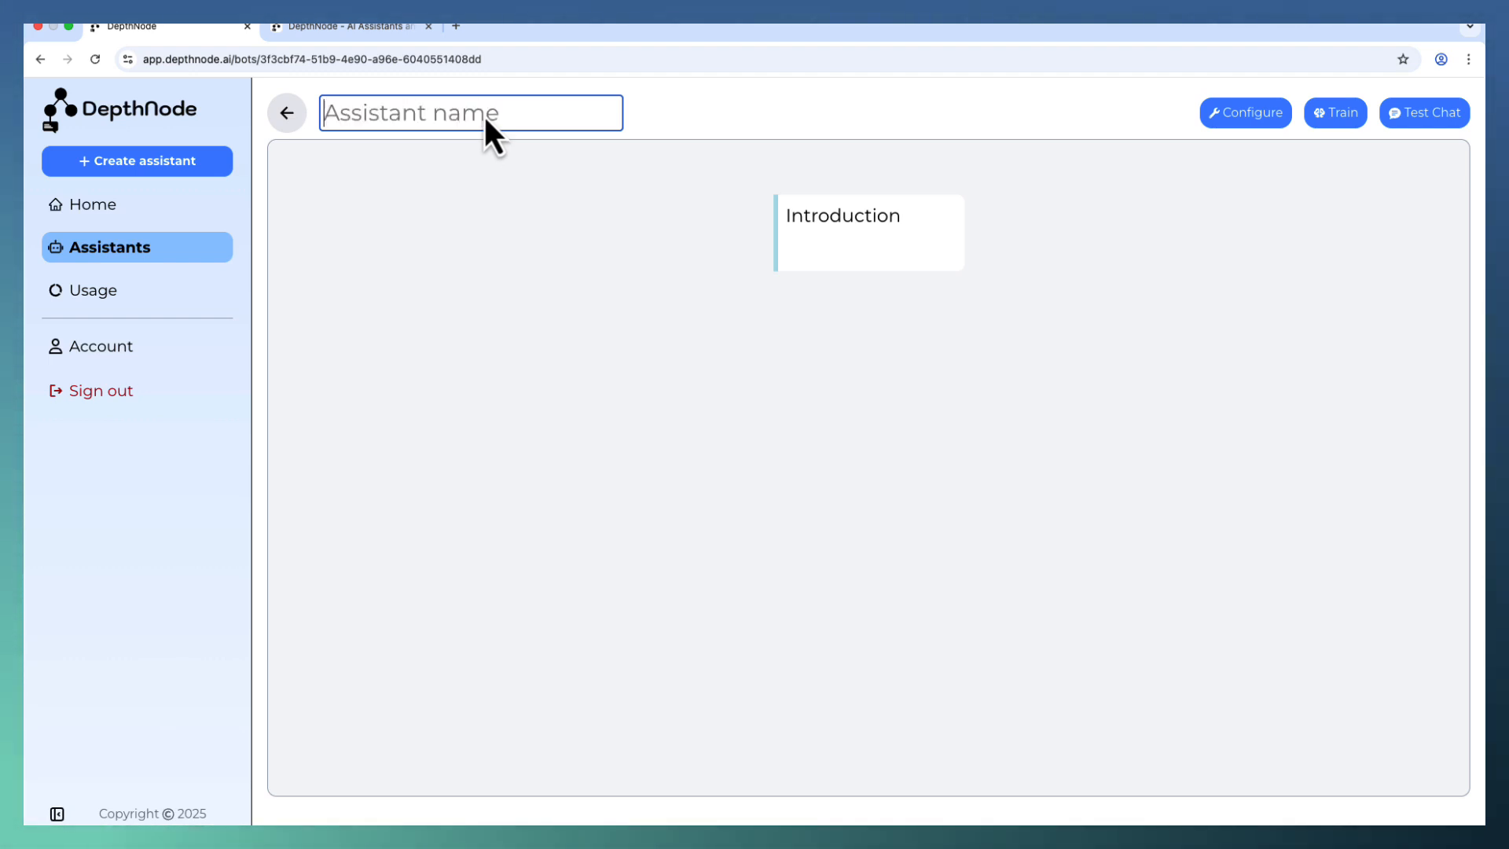
type("Test")
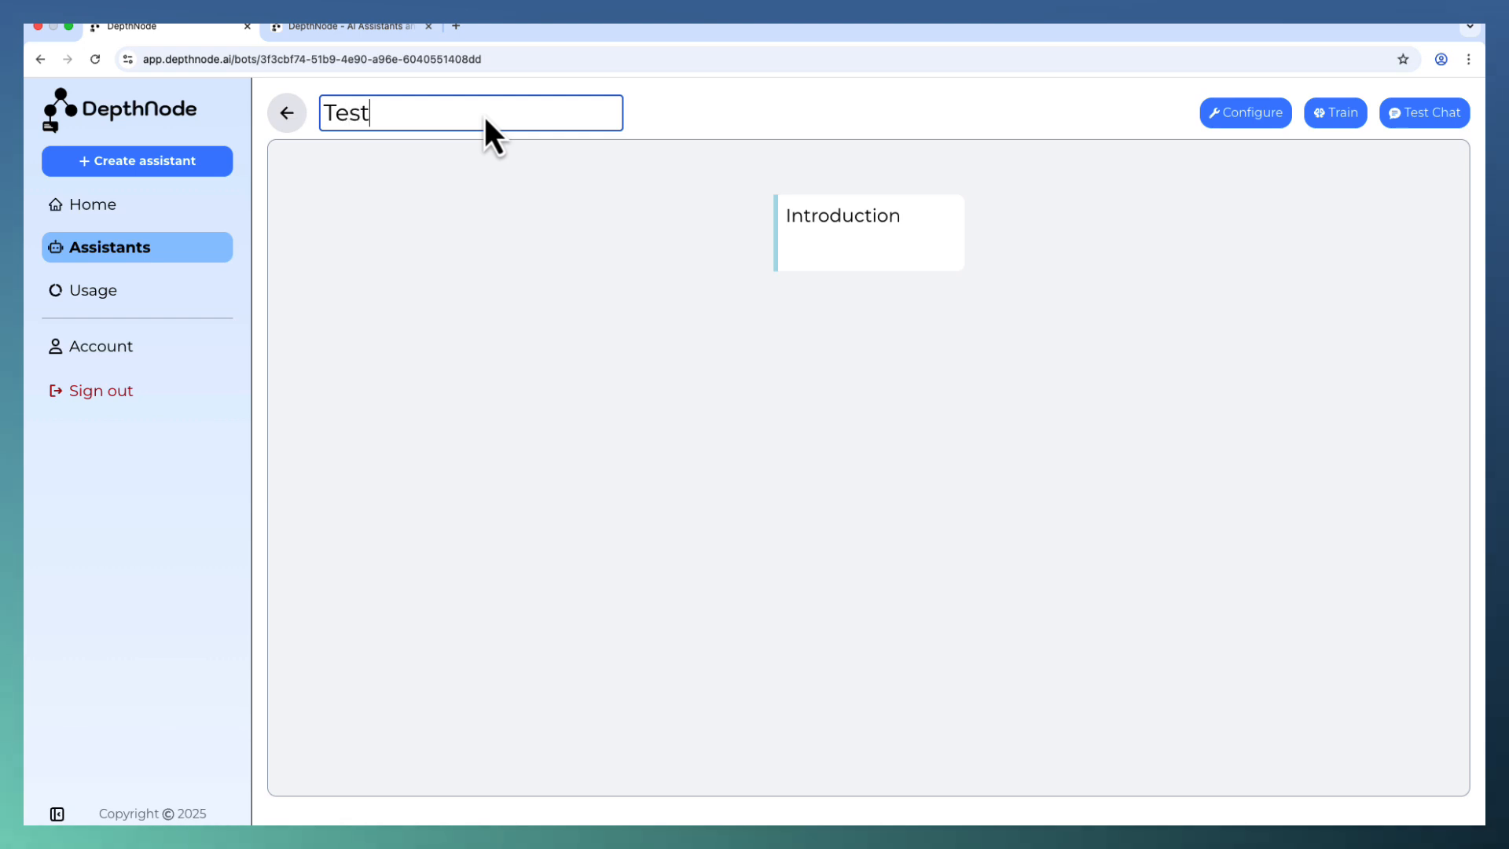
type(" Assistant")
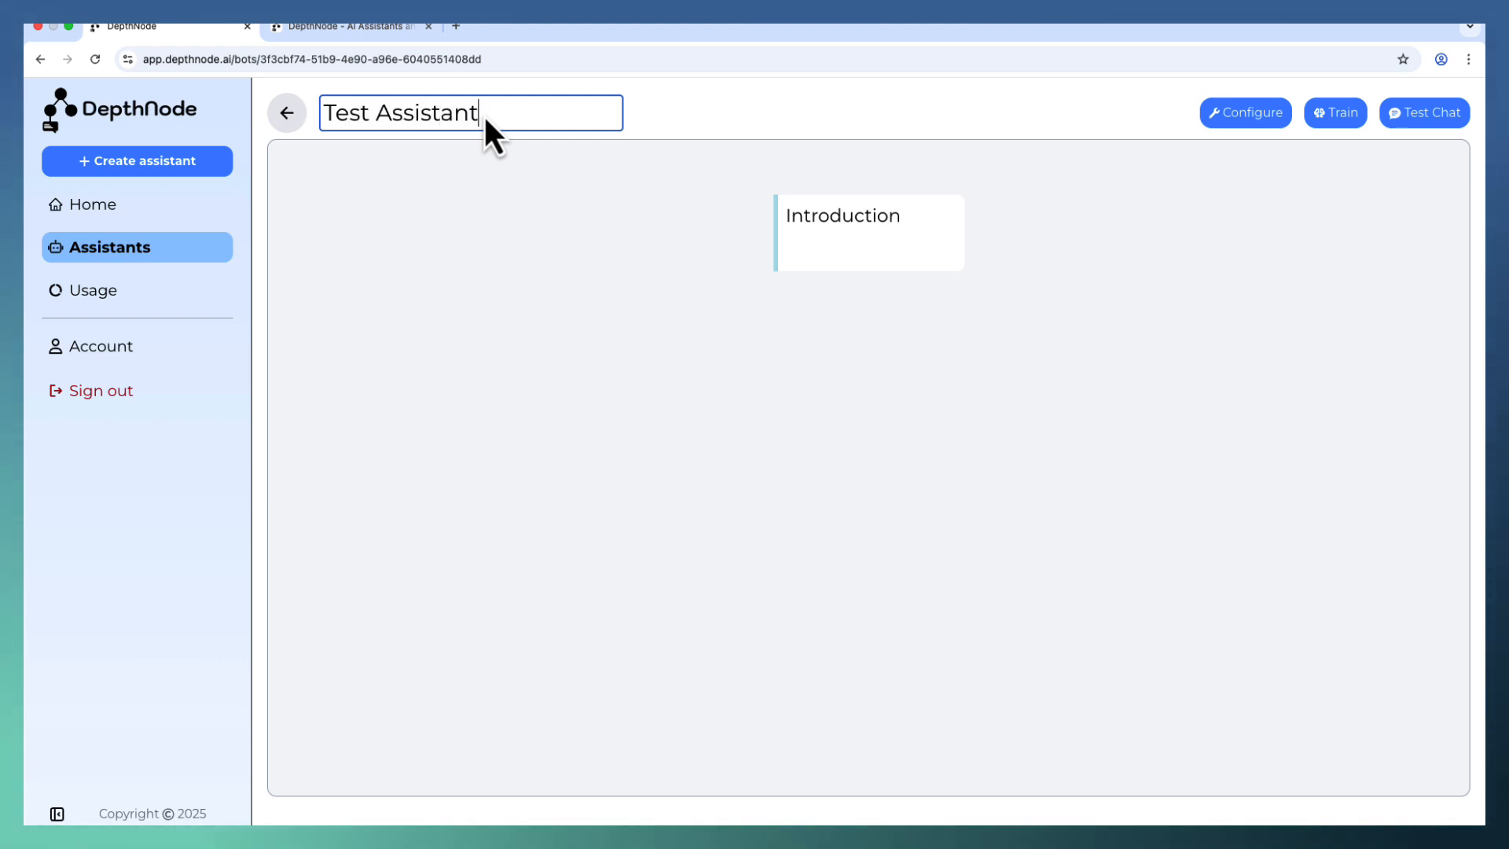
left_click(666, 115)
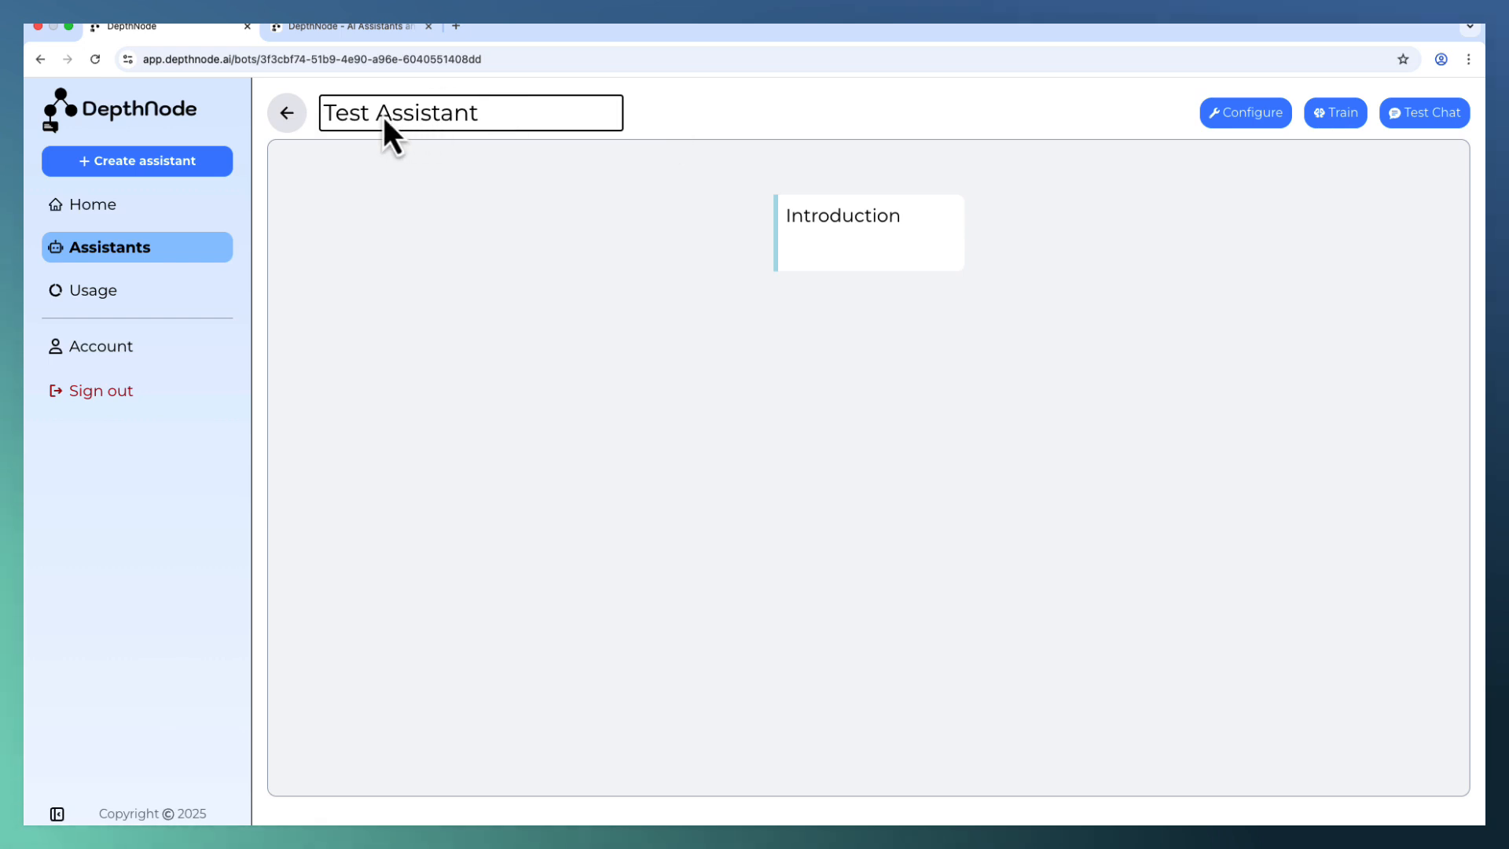
- Return to the assistants list, mark Test Assistant as a favourite, and expand the Personal and Favourited sections
left_click(297, 120)
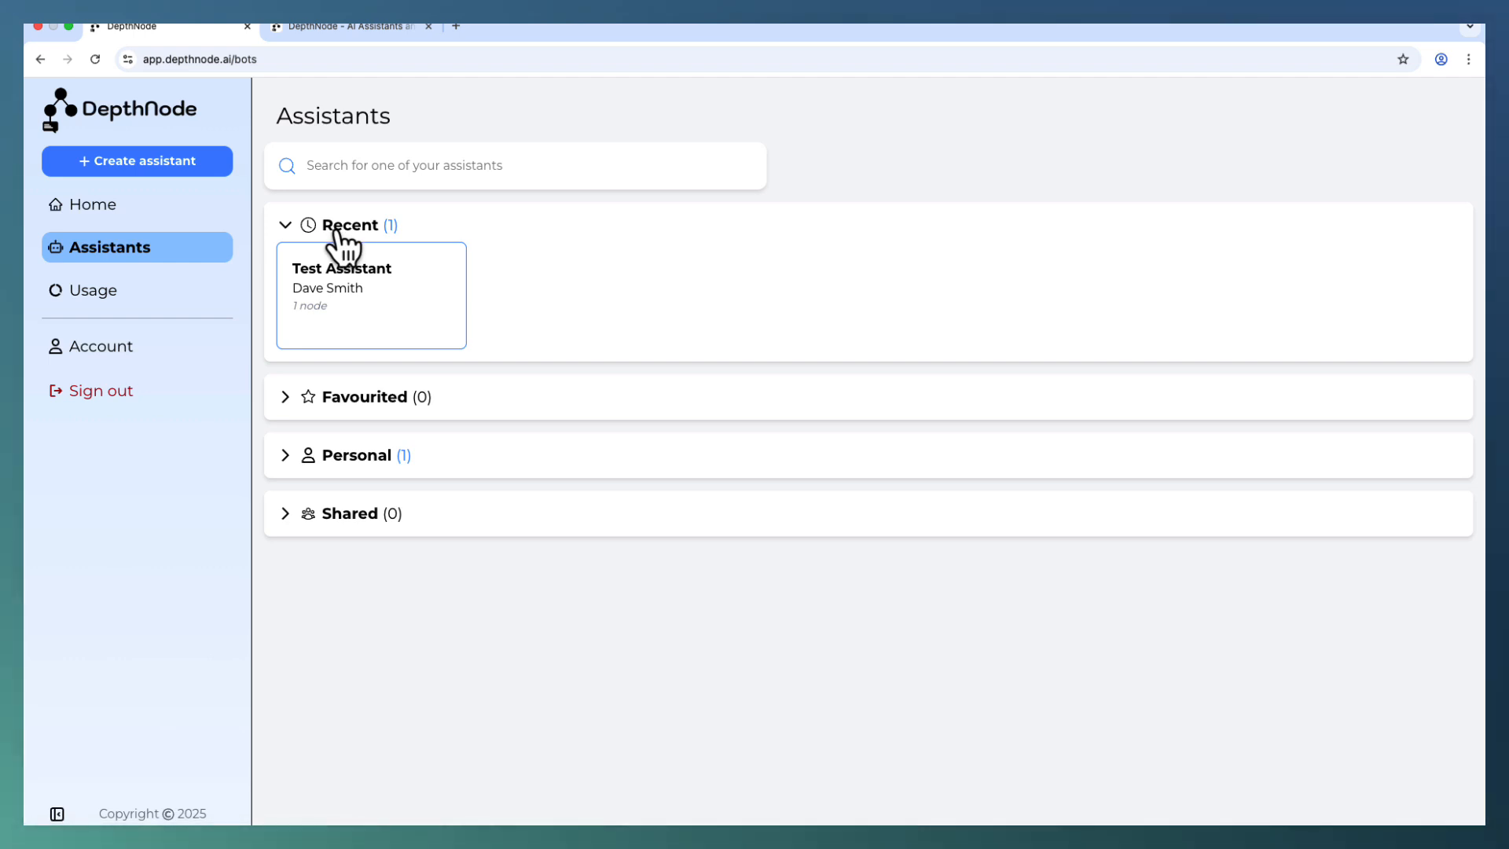
left_click(286, 455)
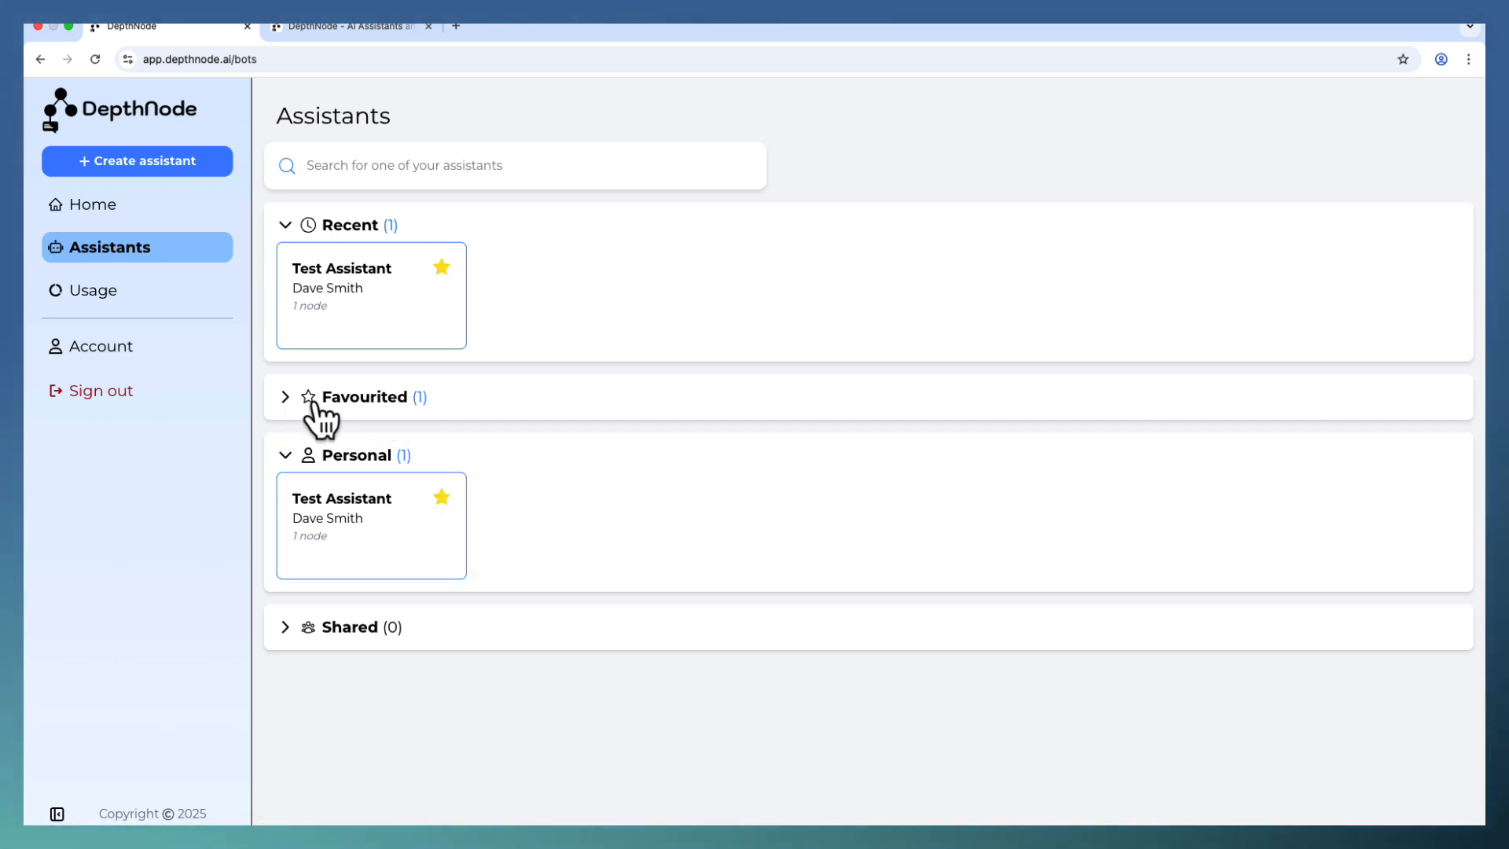
left_click(283, 398)
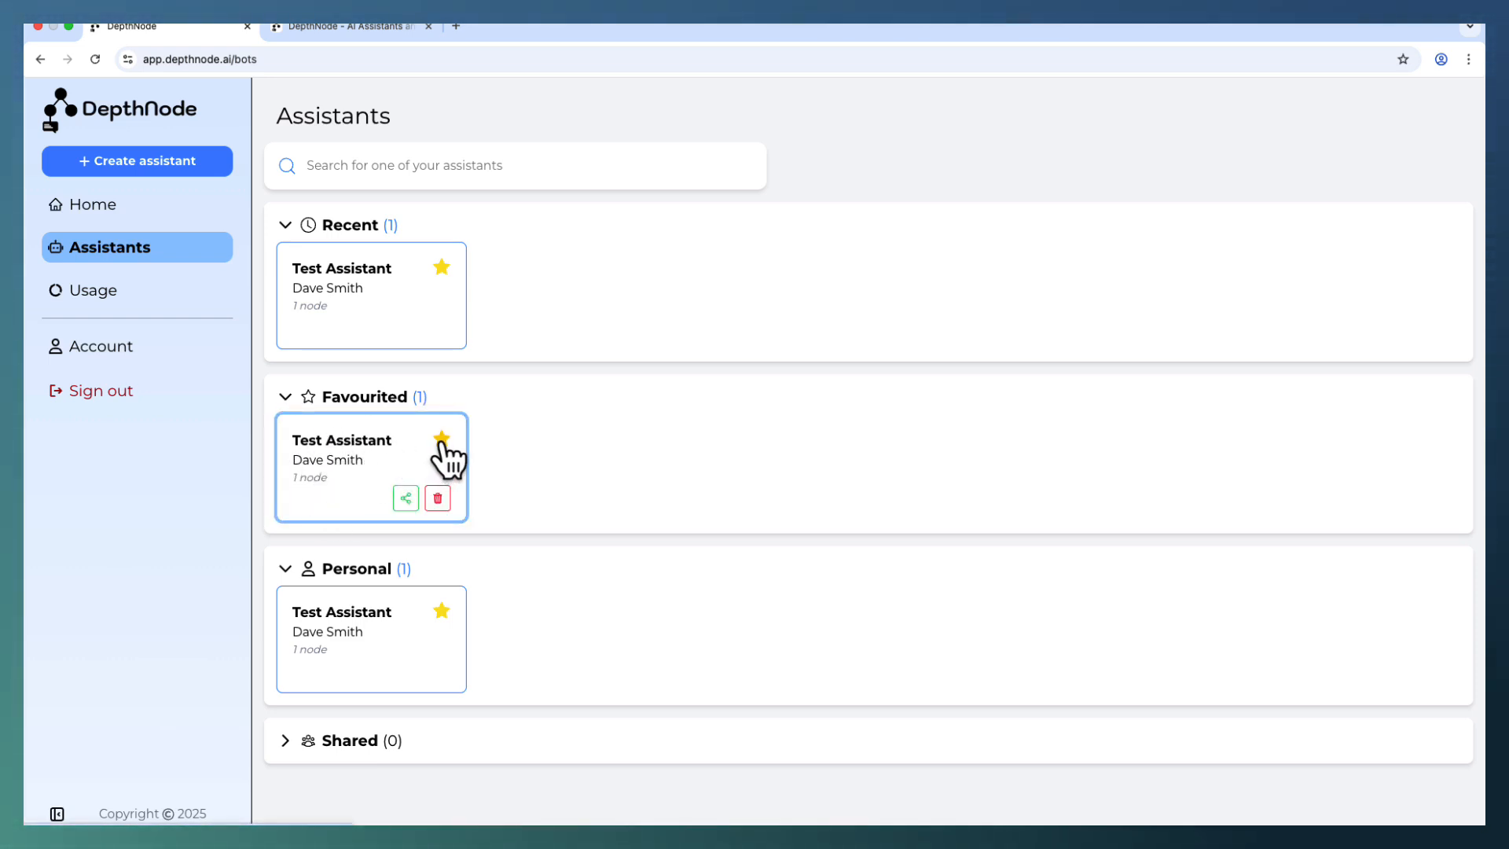
- View the sharing options of the favourited Test Assistant and check the contents of the Shared section
left_click(406, 500)
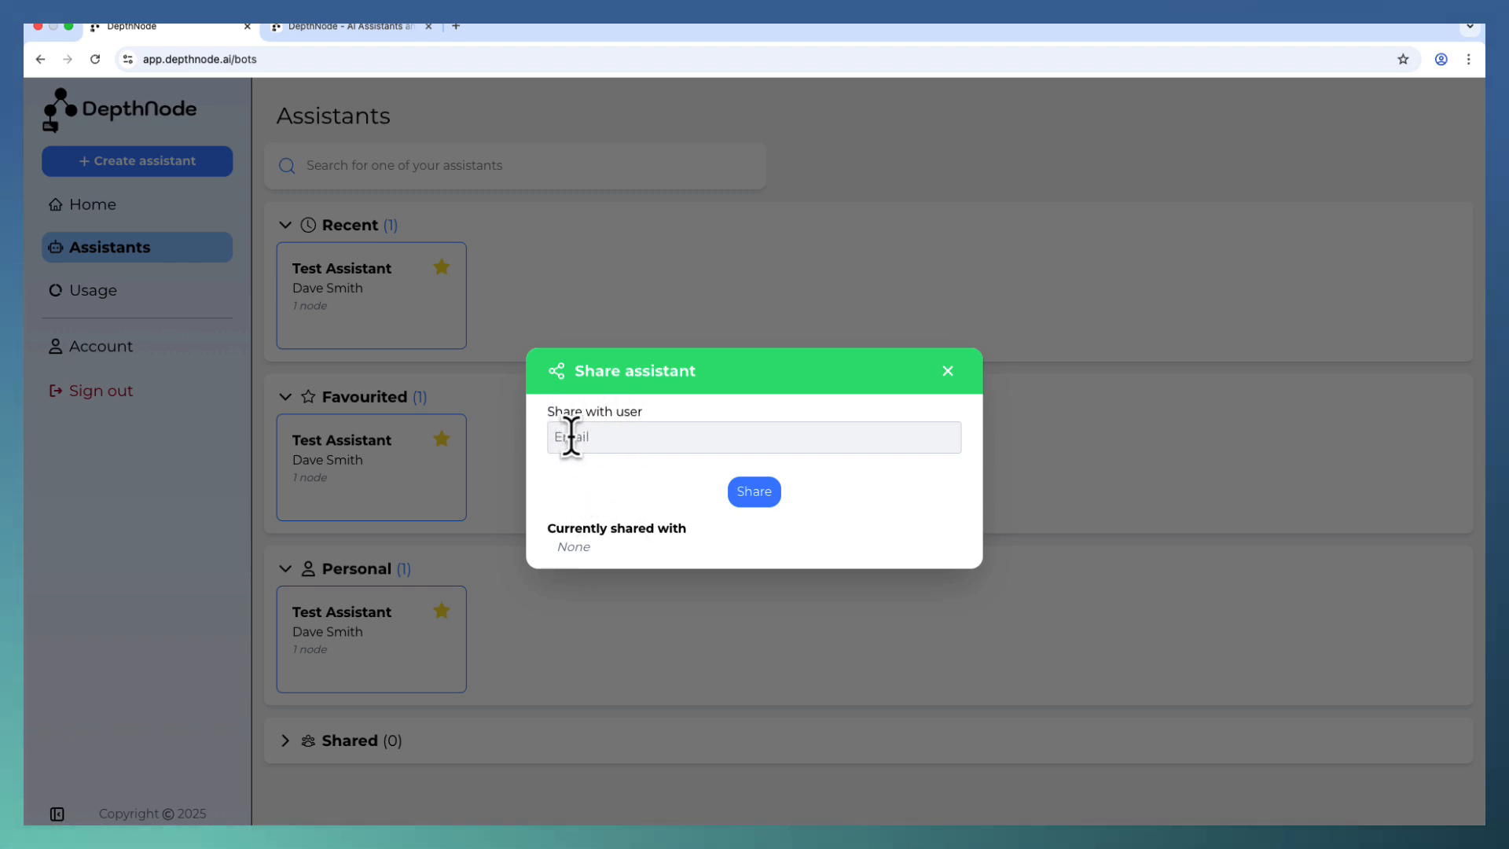
left_click(949, 371)
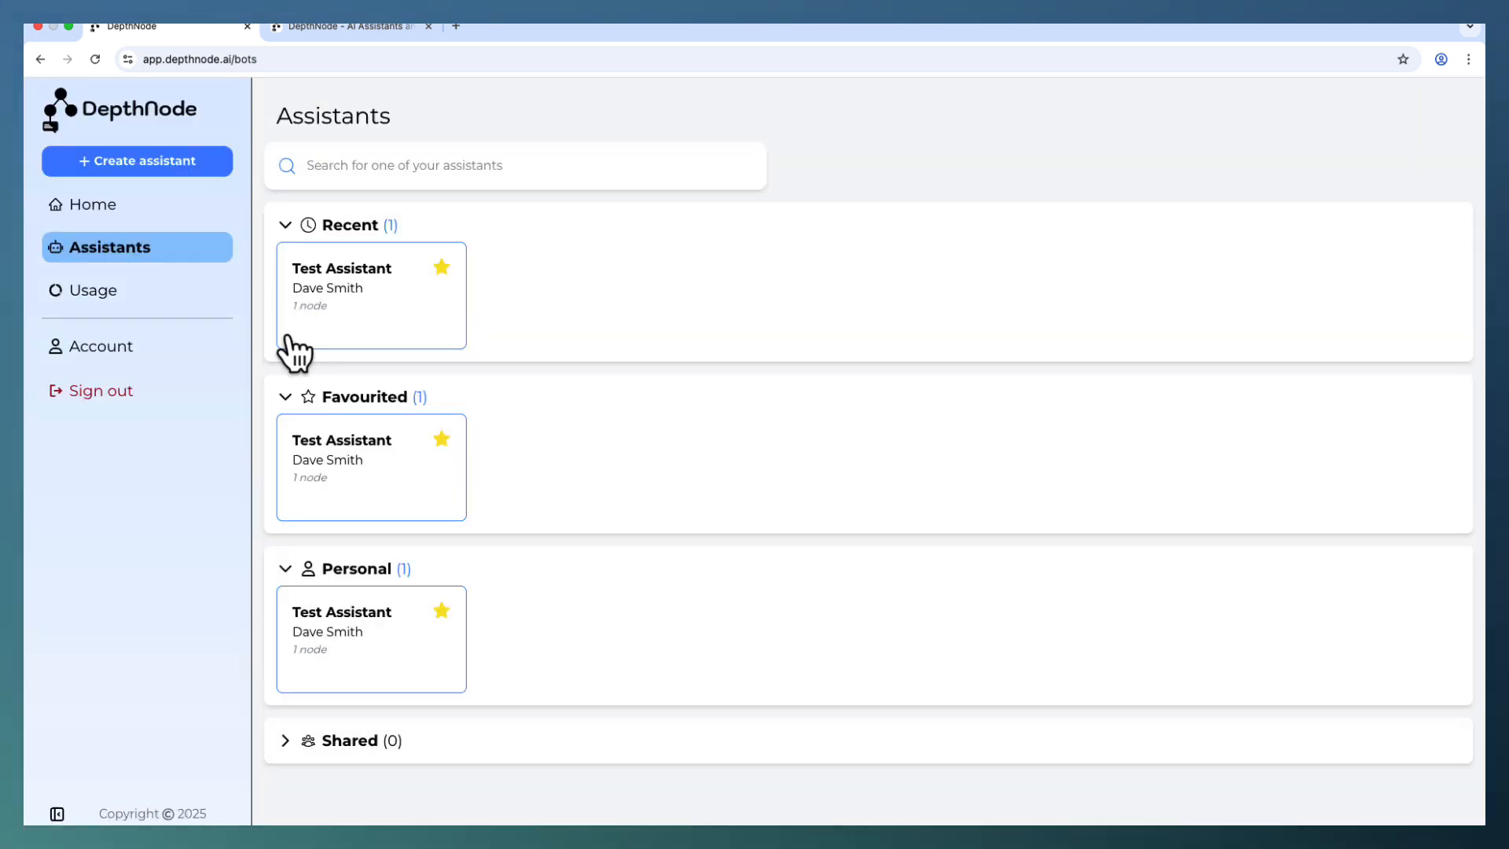
left_click(285, 746)
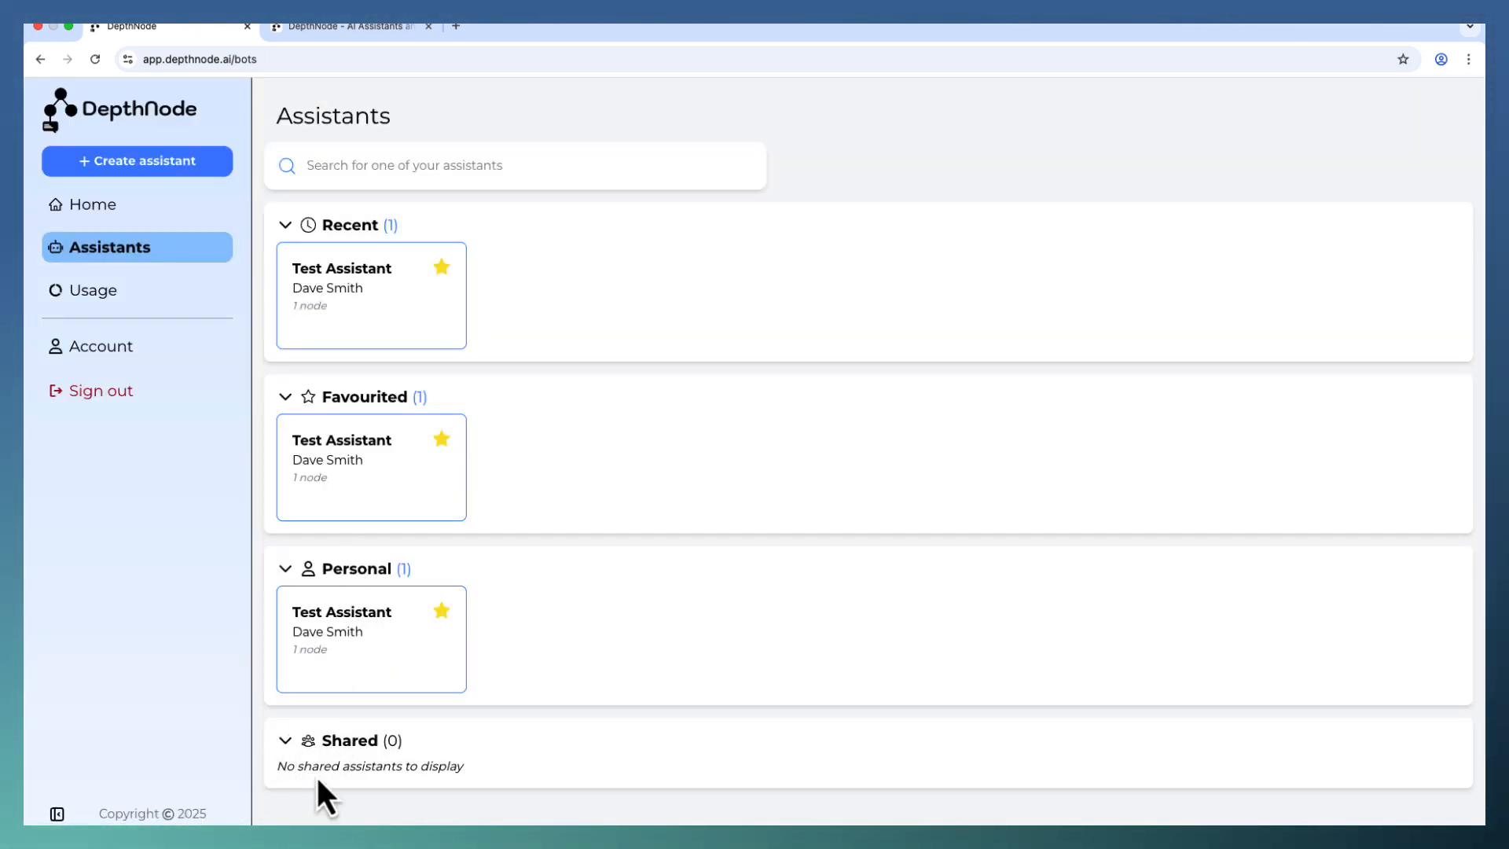
left_click(281, 741)
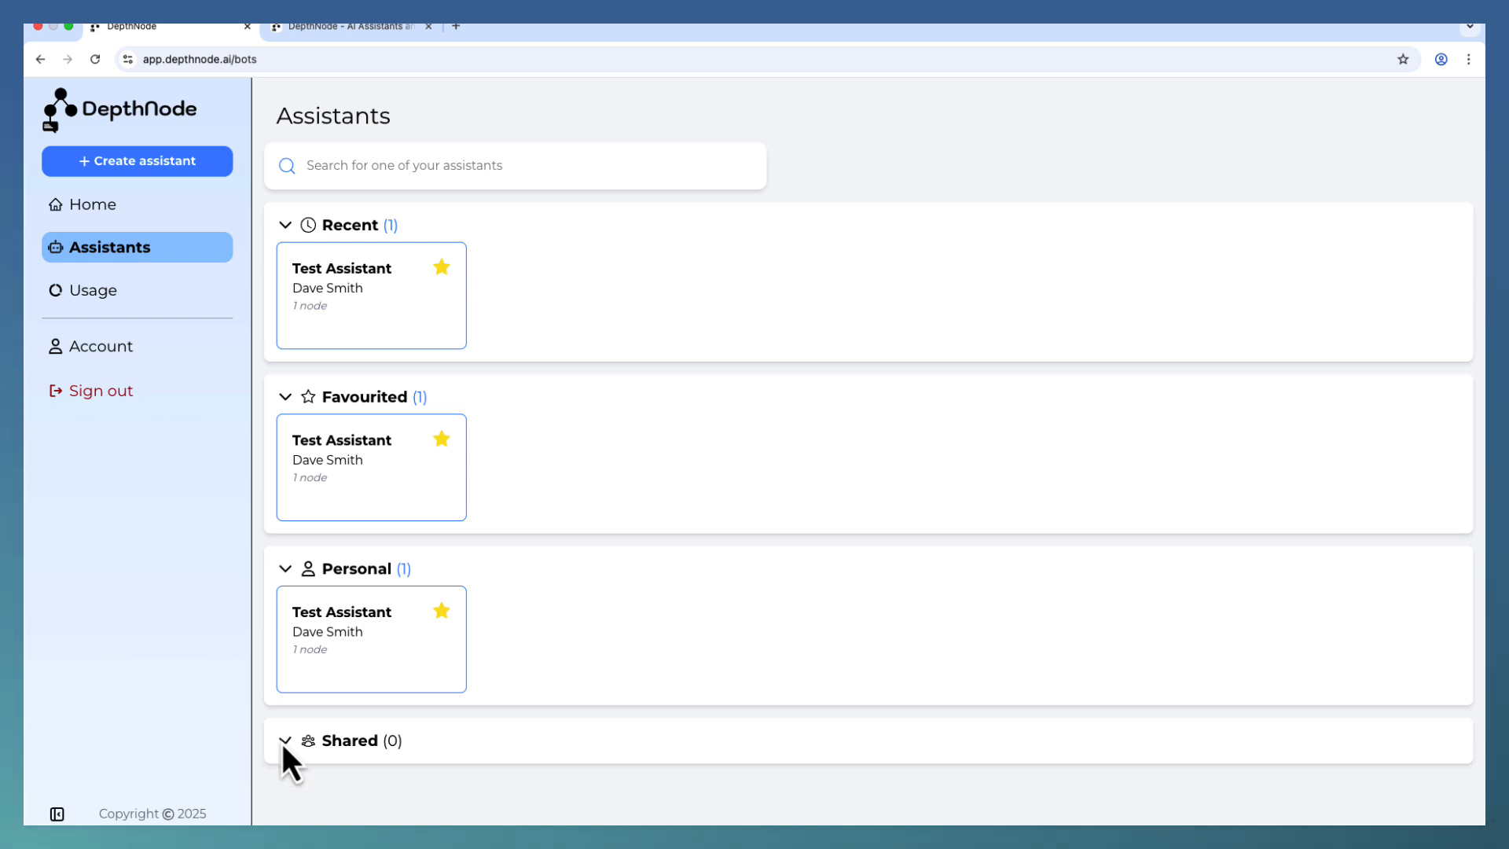
- Collapse the Personal and Favourited sections and open Test Assistant from the recent assistants
left_click(283, 566)
left_click(284, 397)
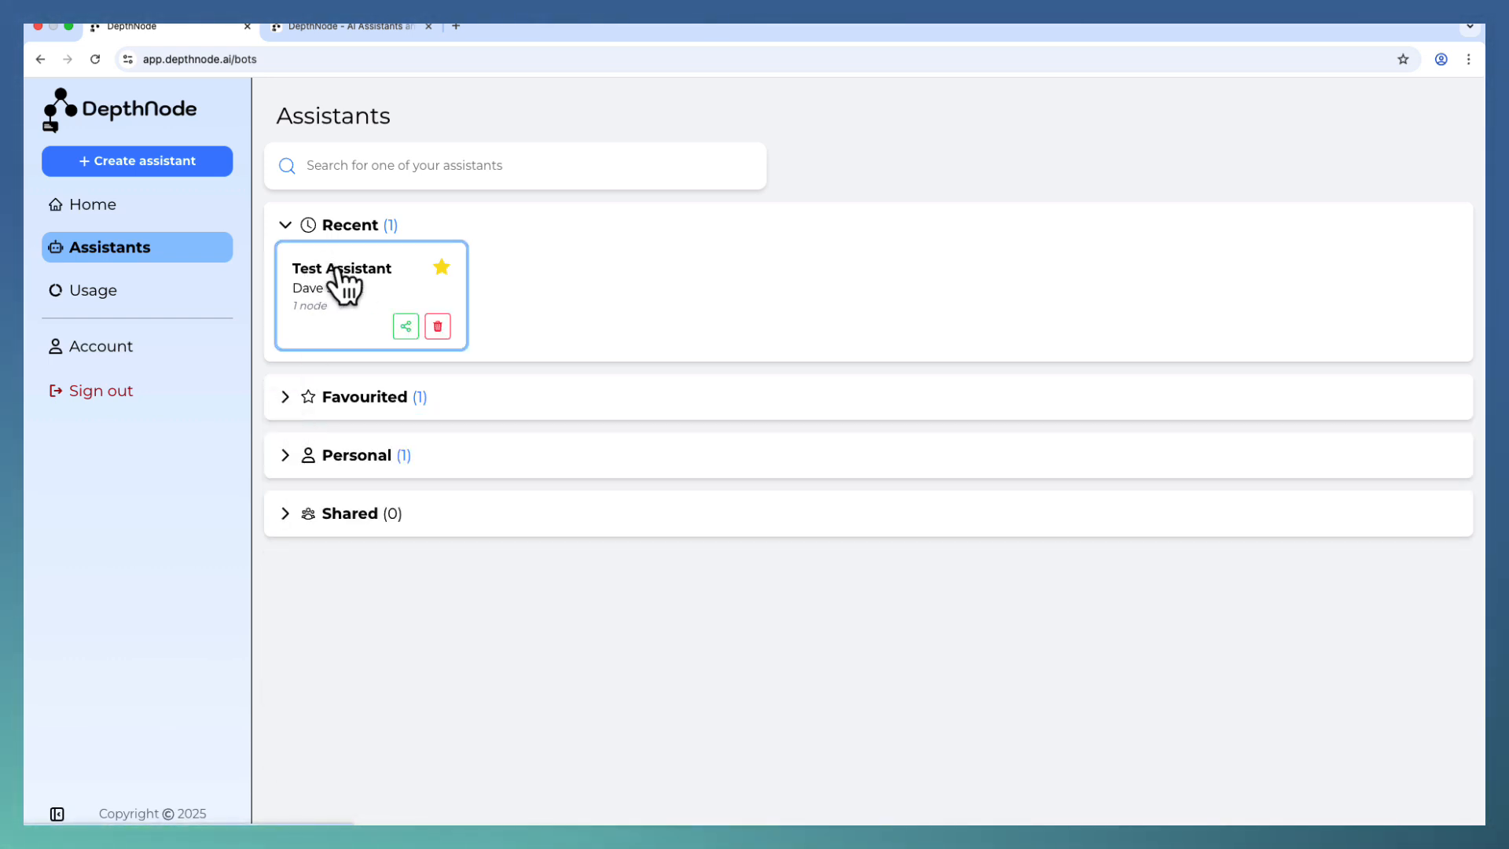
left_click(346, 287)
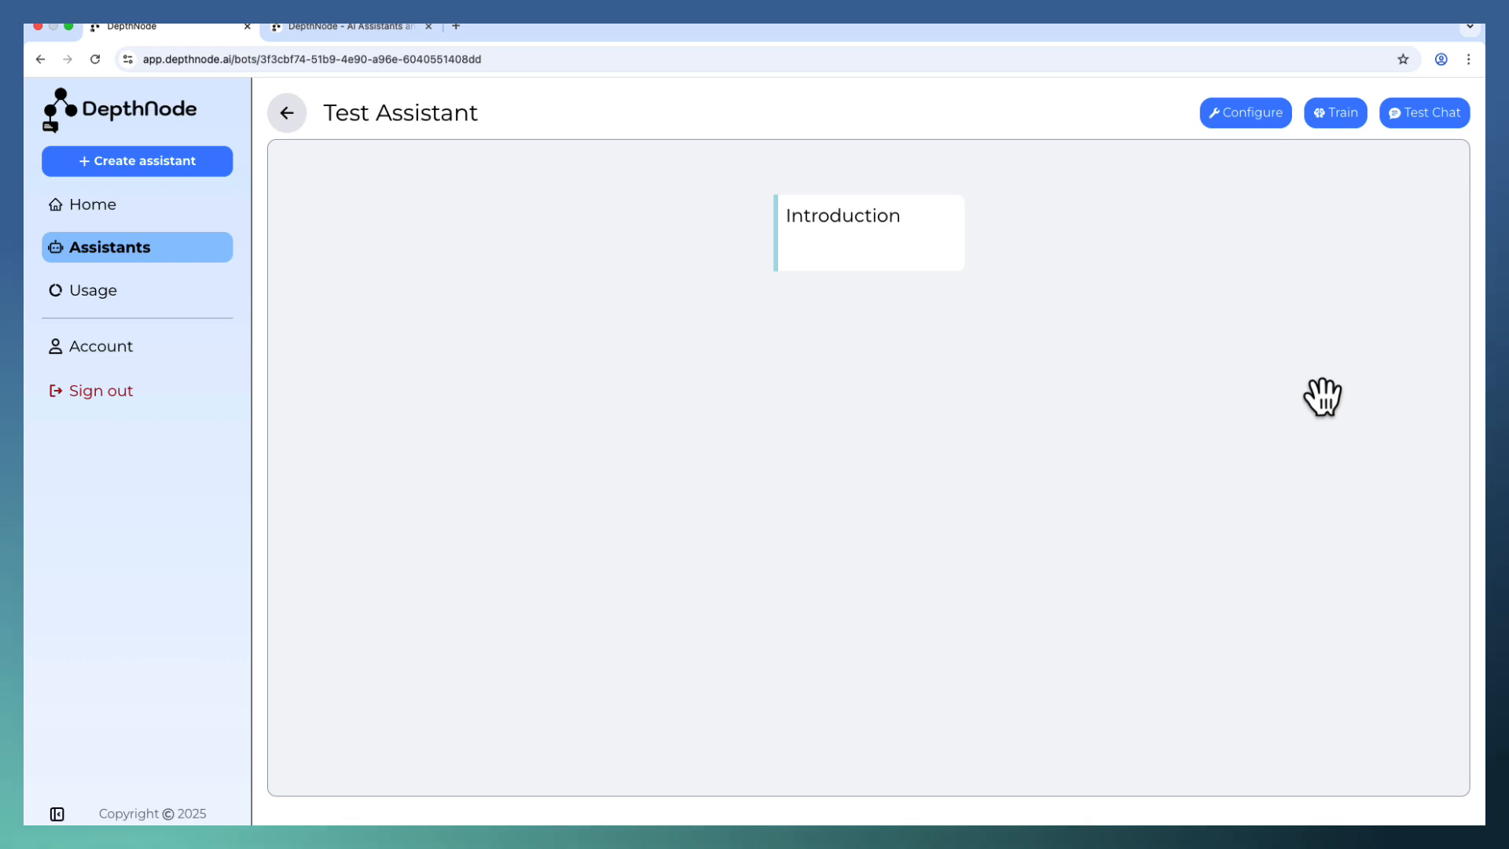
left_click_drag(864, 251, 835, 285)
scroll(681, 350, "up", 1)
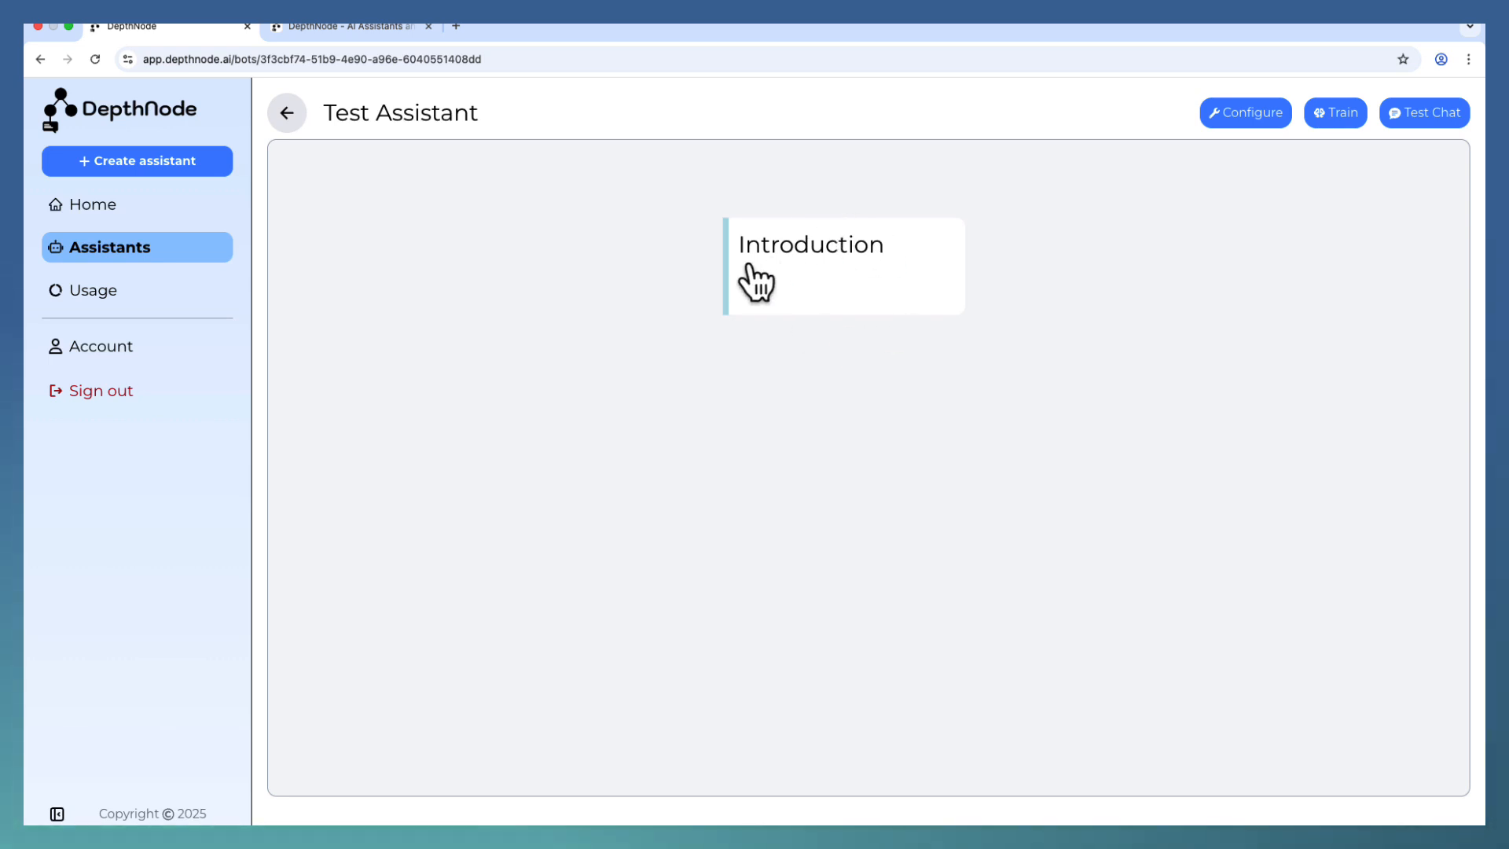
left_click(806, 253)
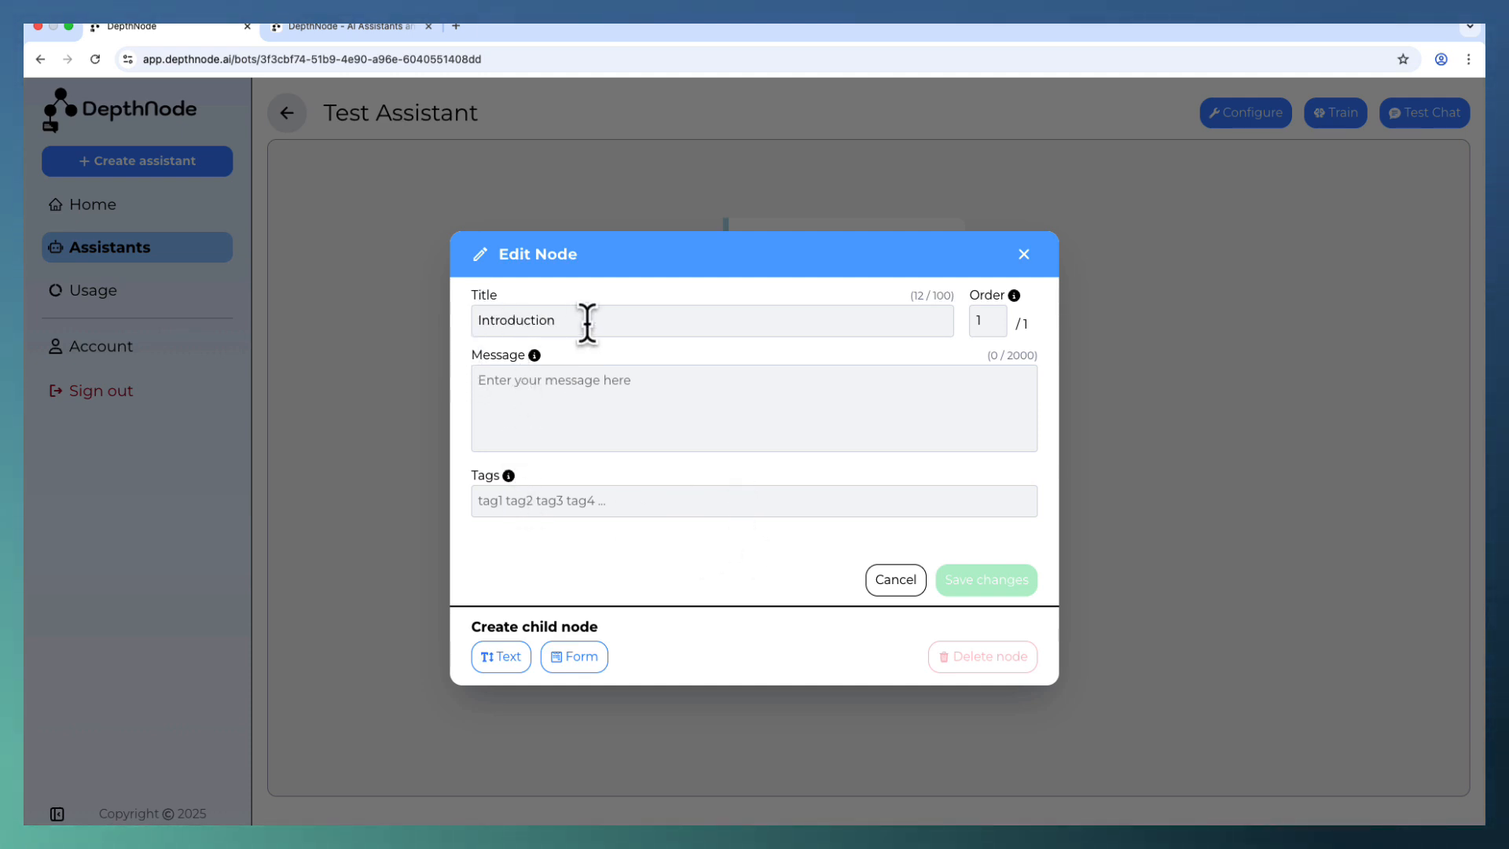
left_click_drag(585, 319, 464, 333)
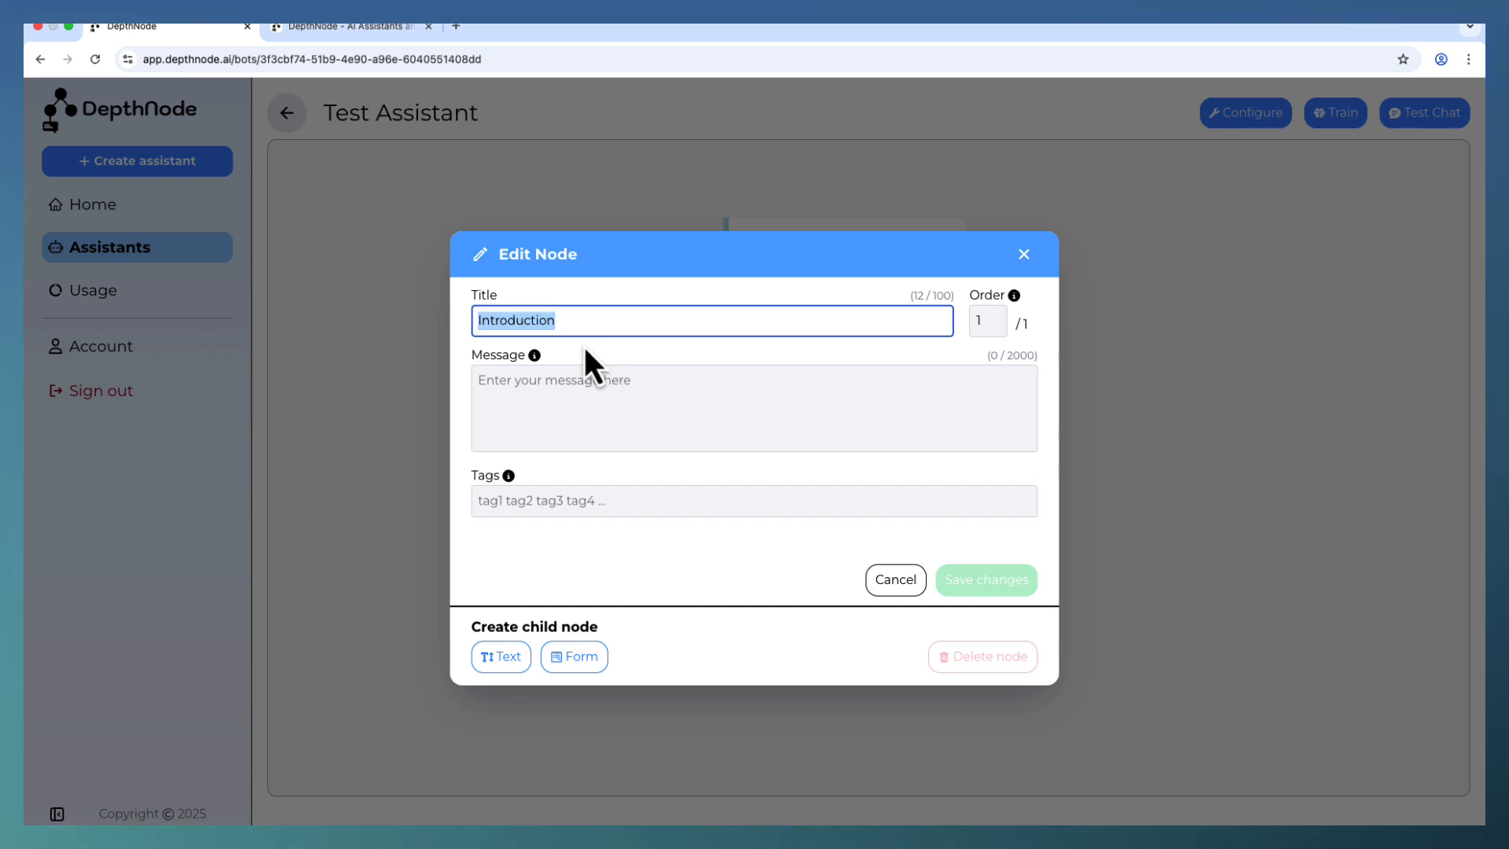
double_click(687, 299)
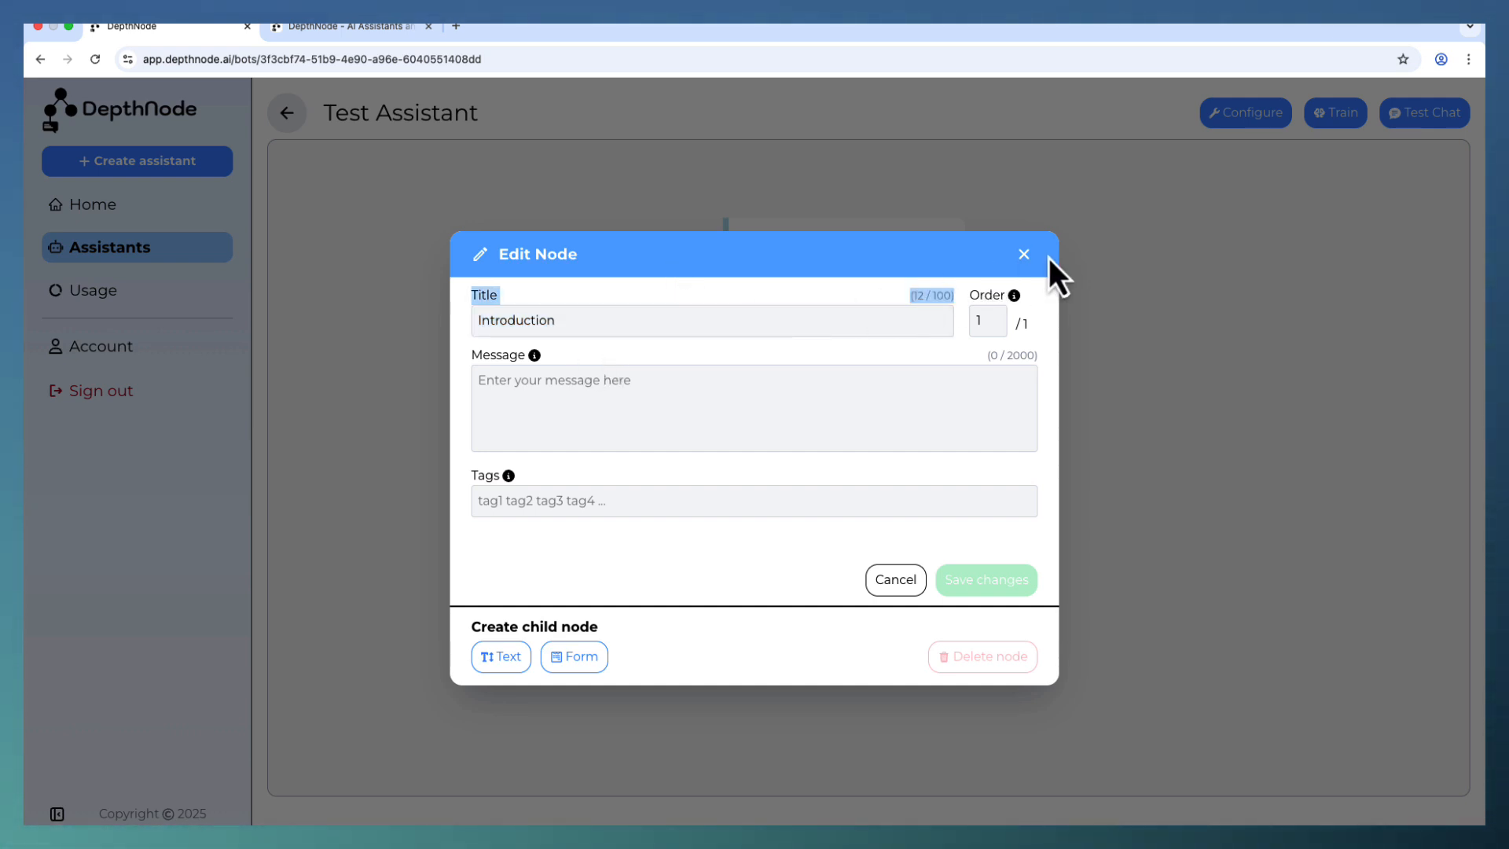
left_click(1023, 253)
- Set the Introduction node's message to "Hi There, How can I help?" and save the changes
left_click(777, 271)
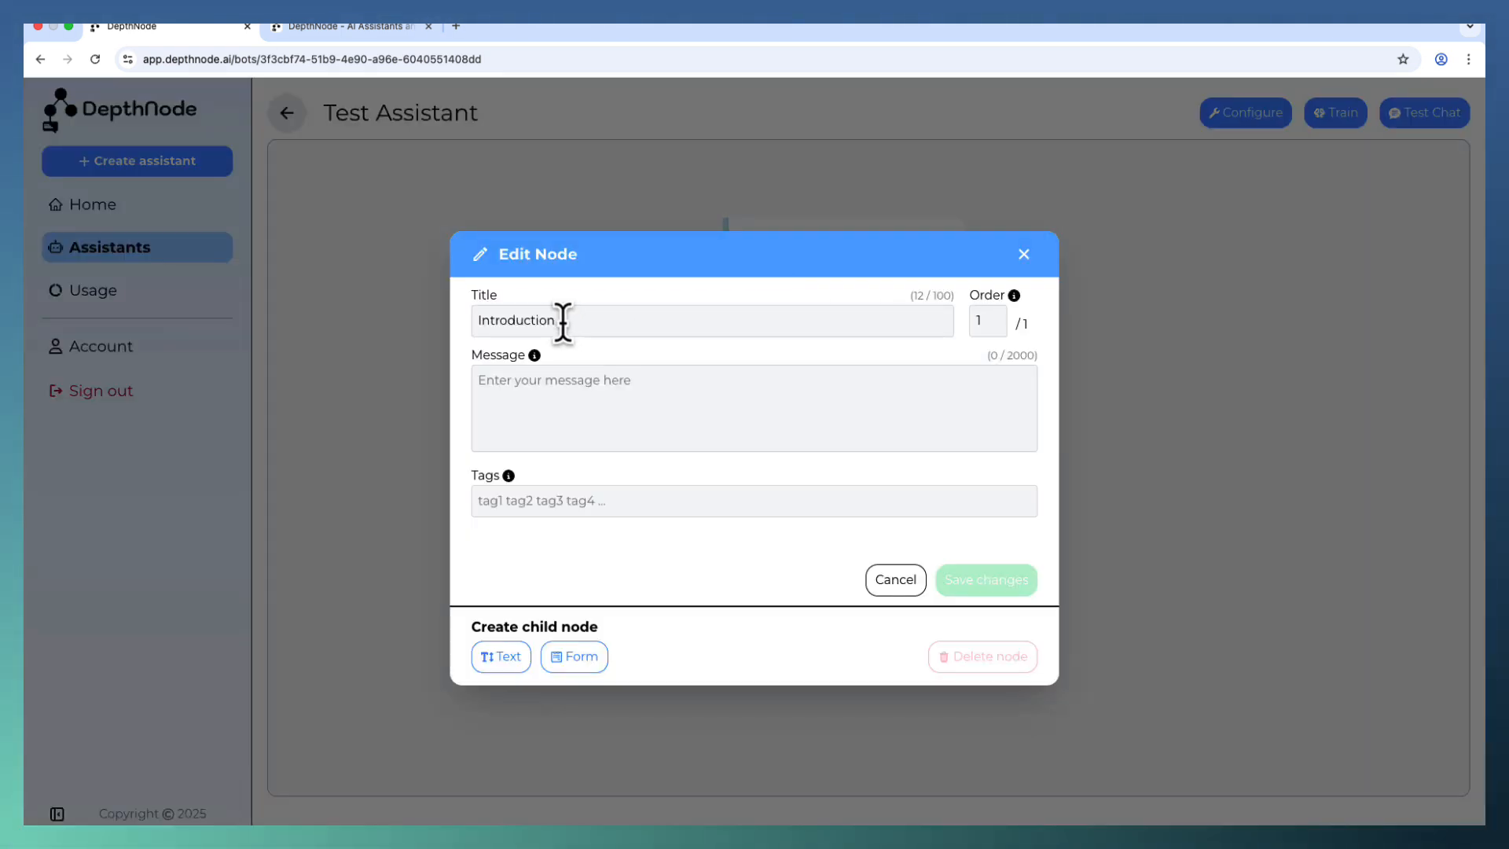
double_click(562, 323)
left_click(517, 381)
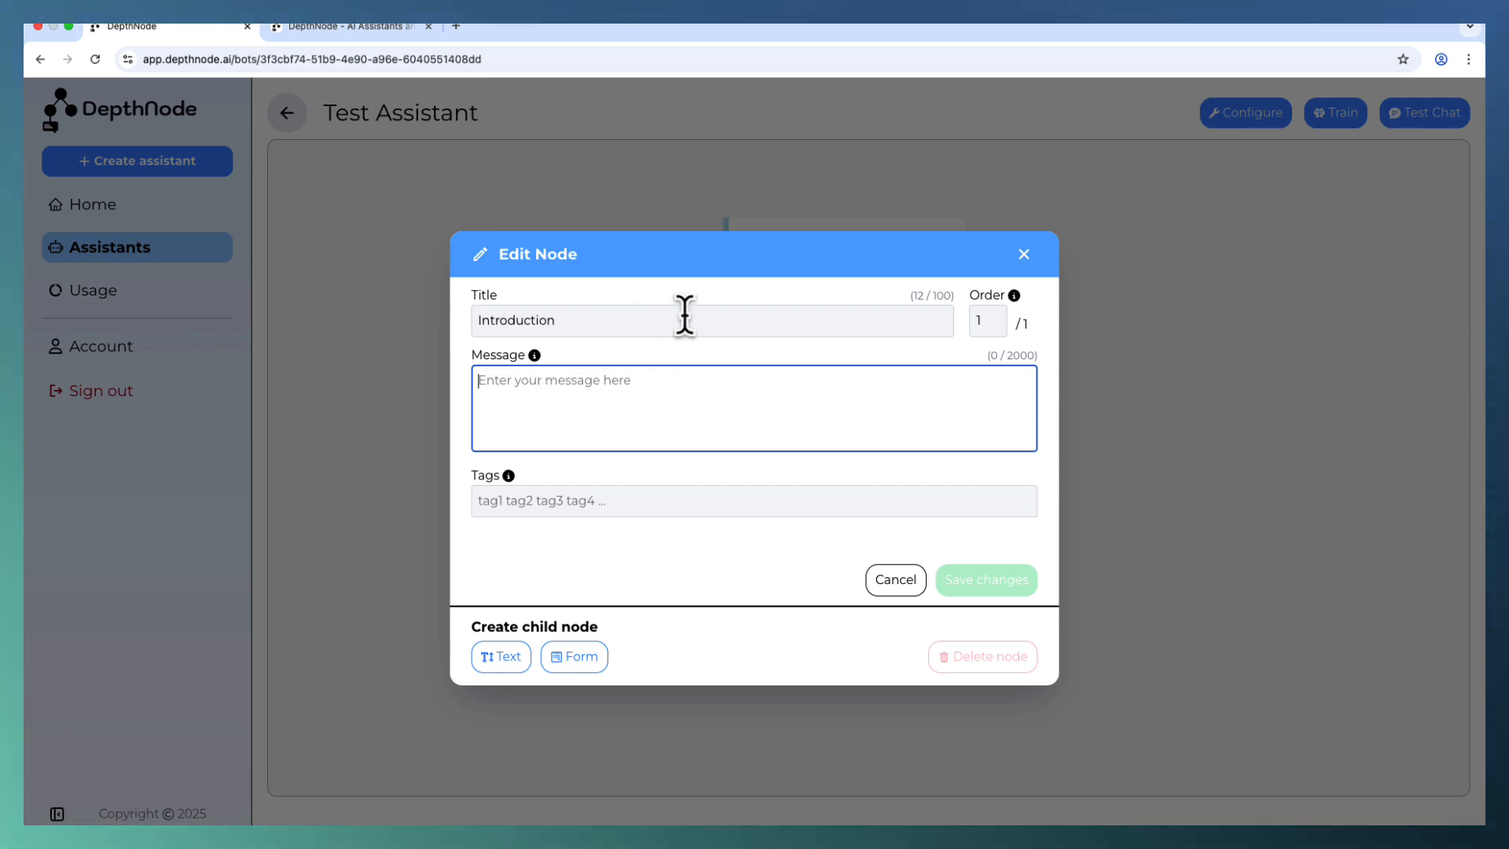
type("Hi There")
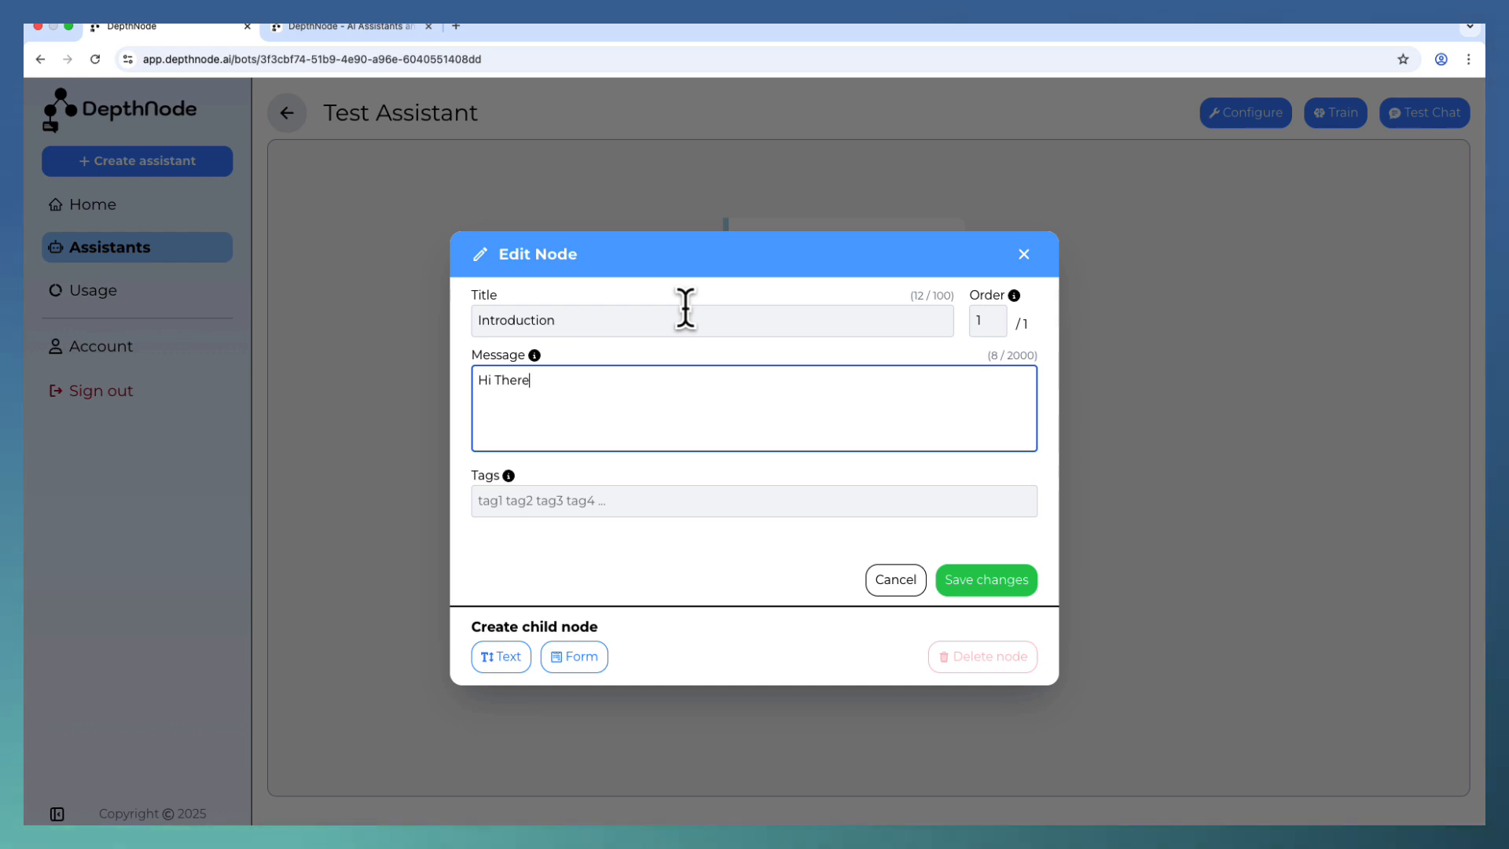
type(", How can I jh")
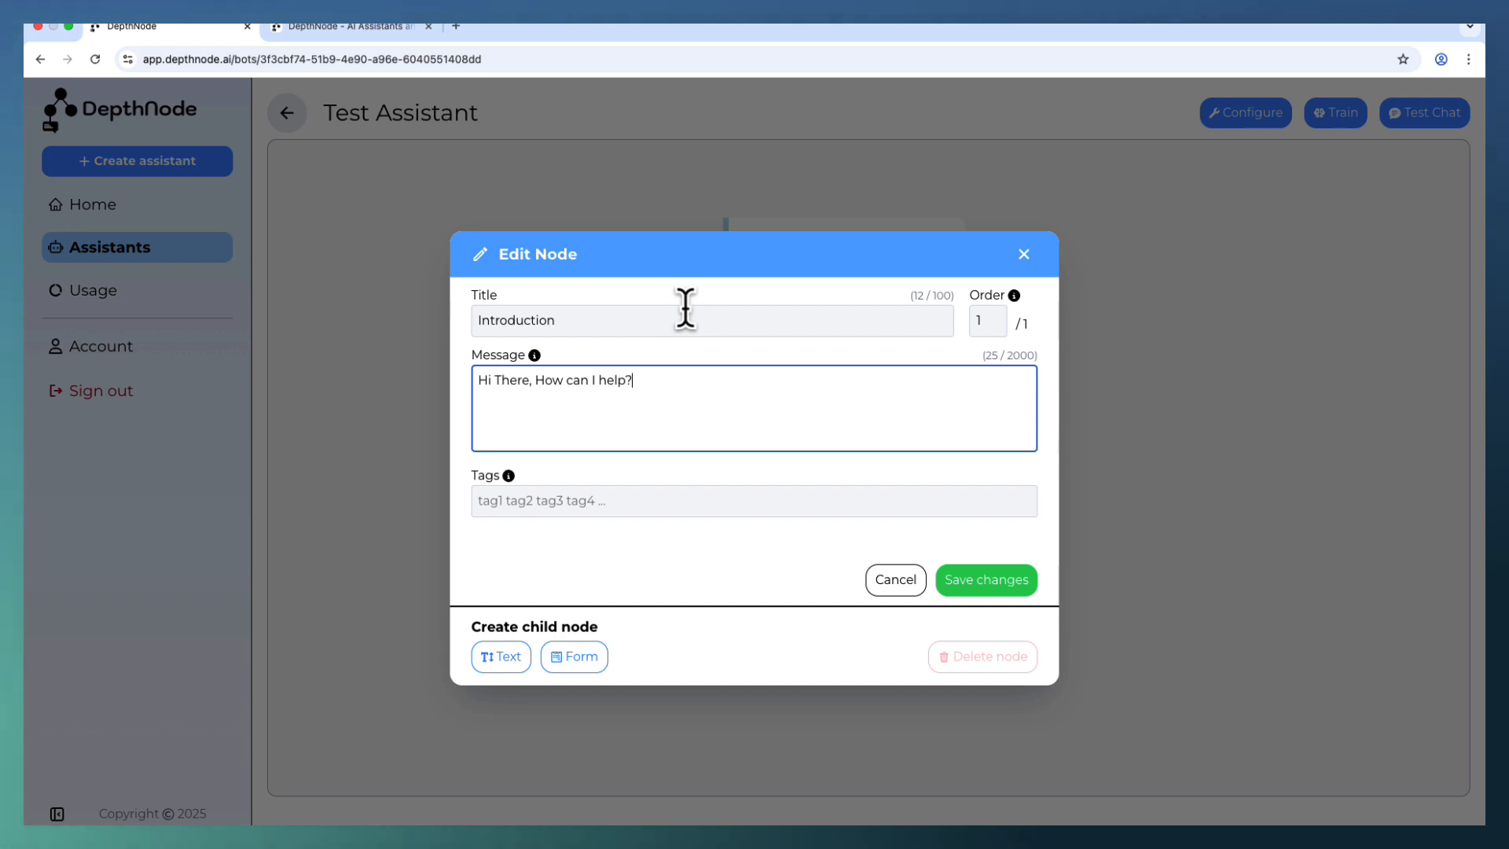
left_click(1012, 586)
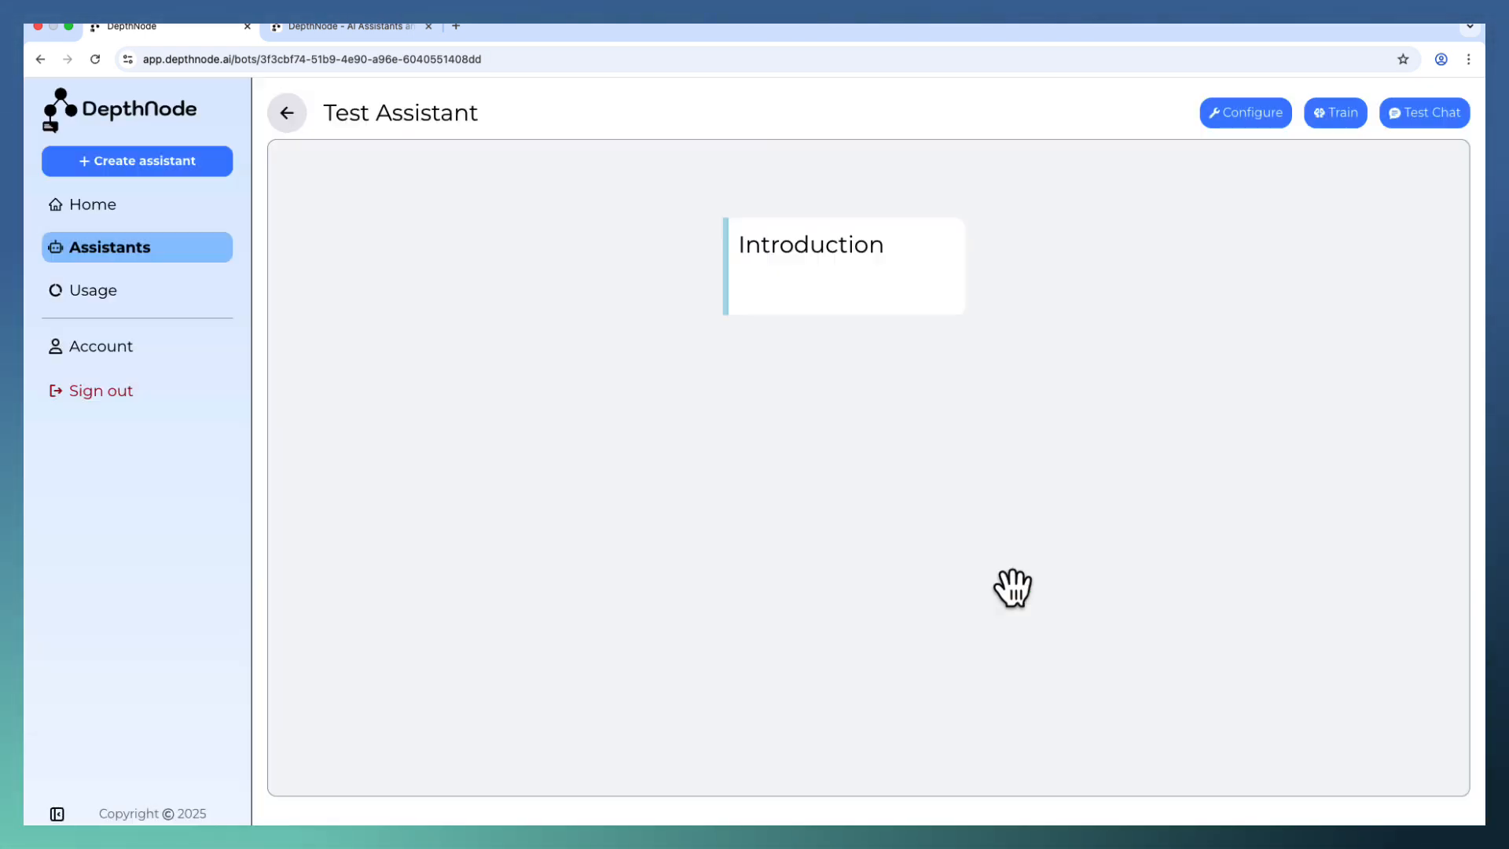
- Review the Introduction node's saved message and preview the assistant's greeting in the test chat
left_click(816, 236)
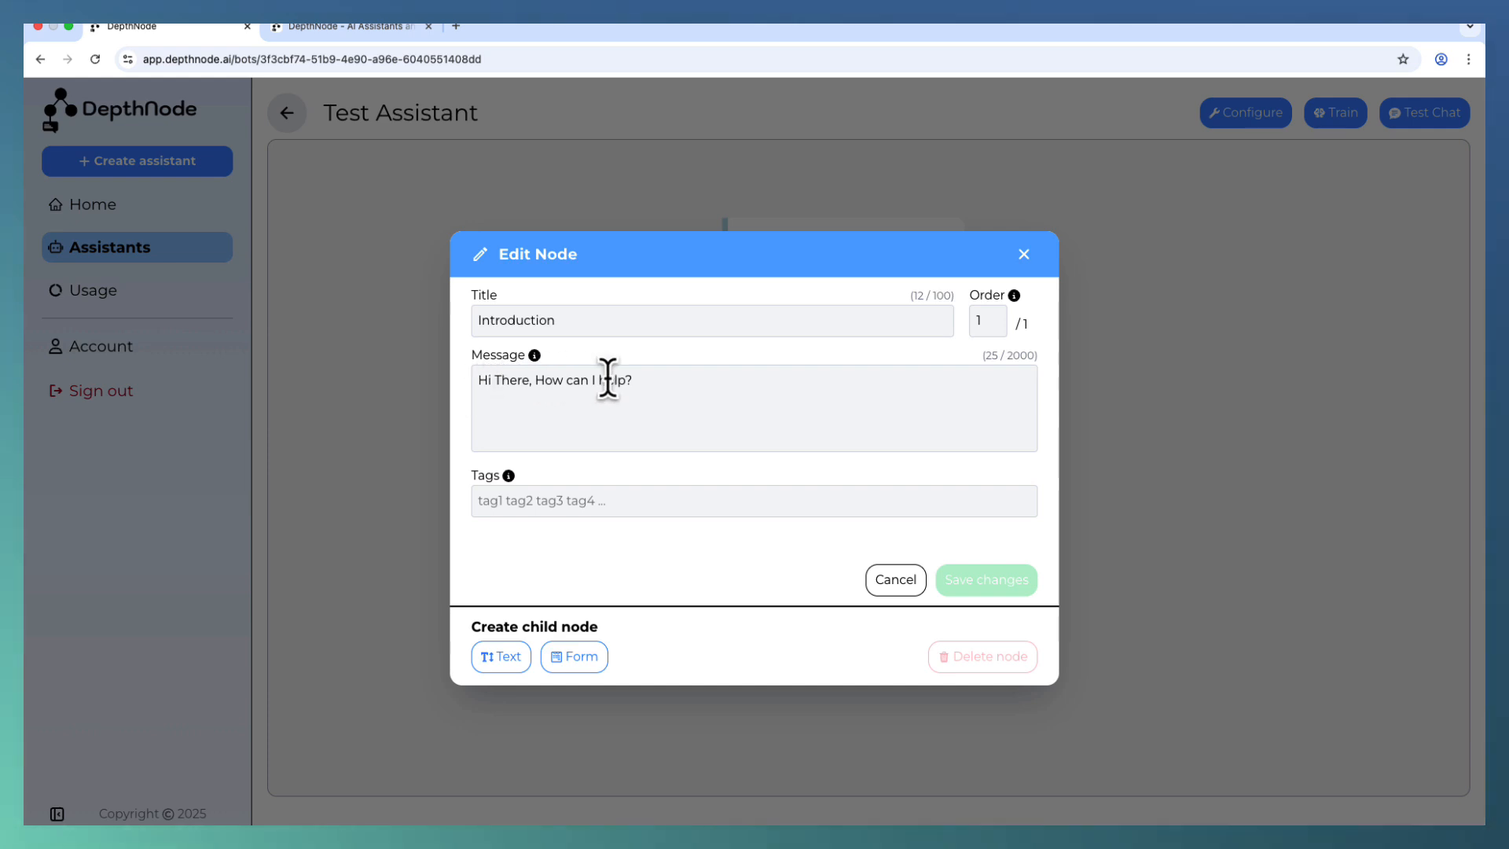
left_click(895, 582)
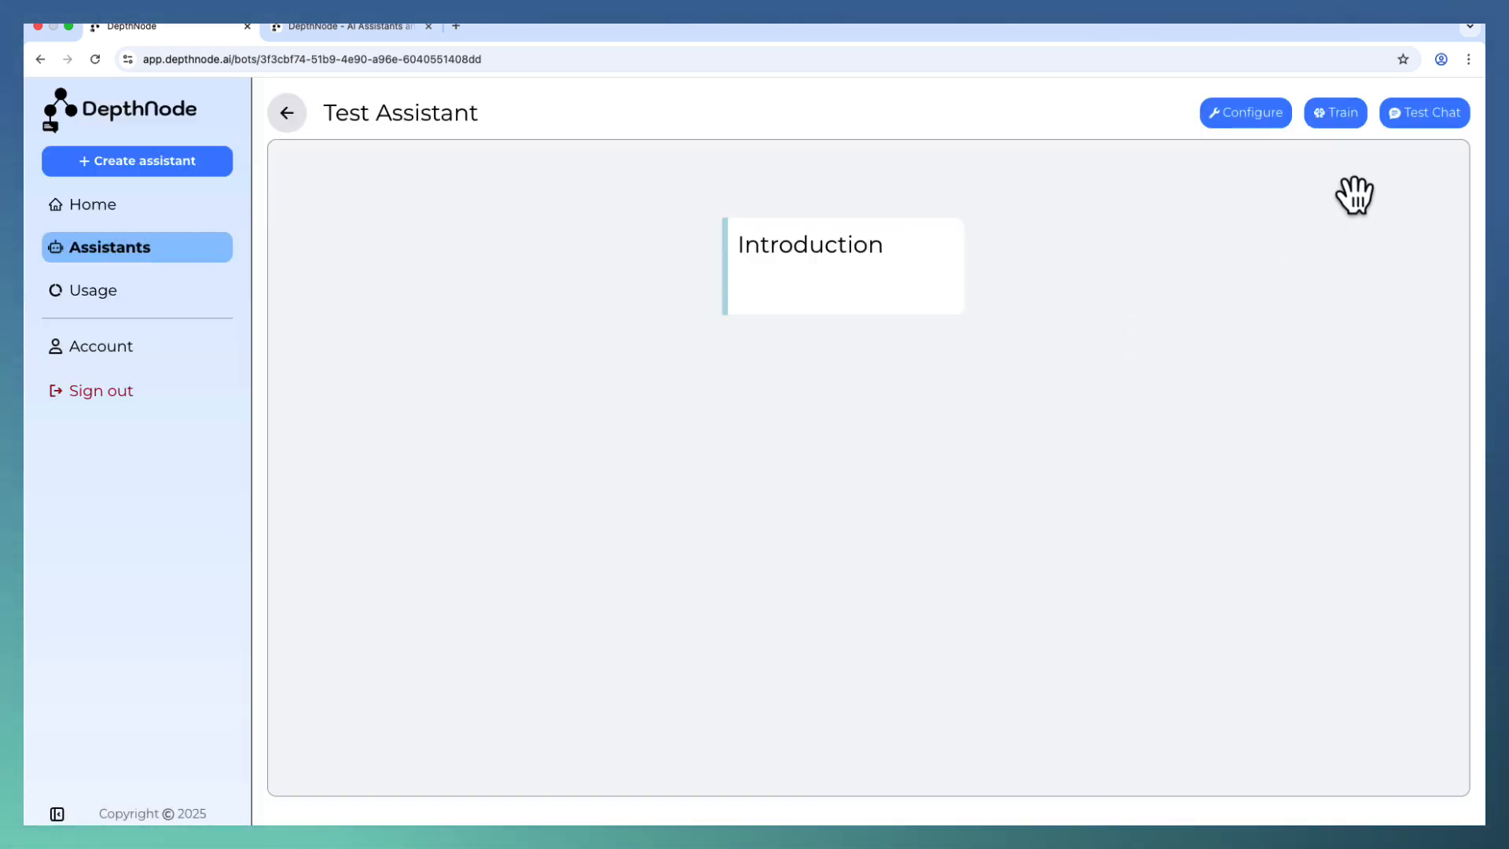
left_click(1432, 118)
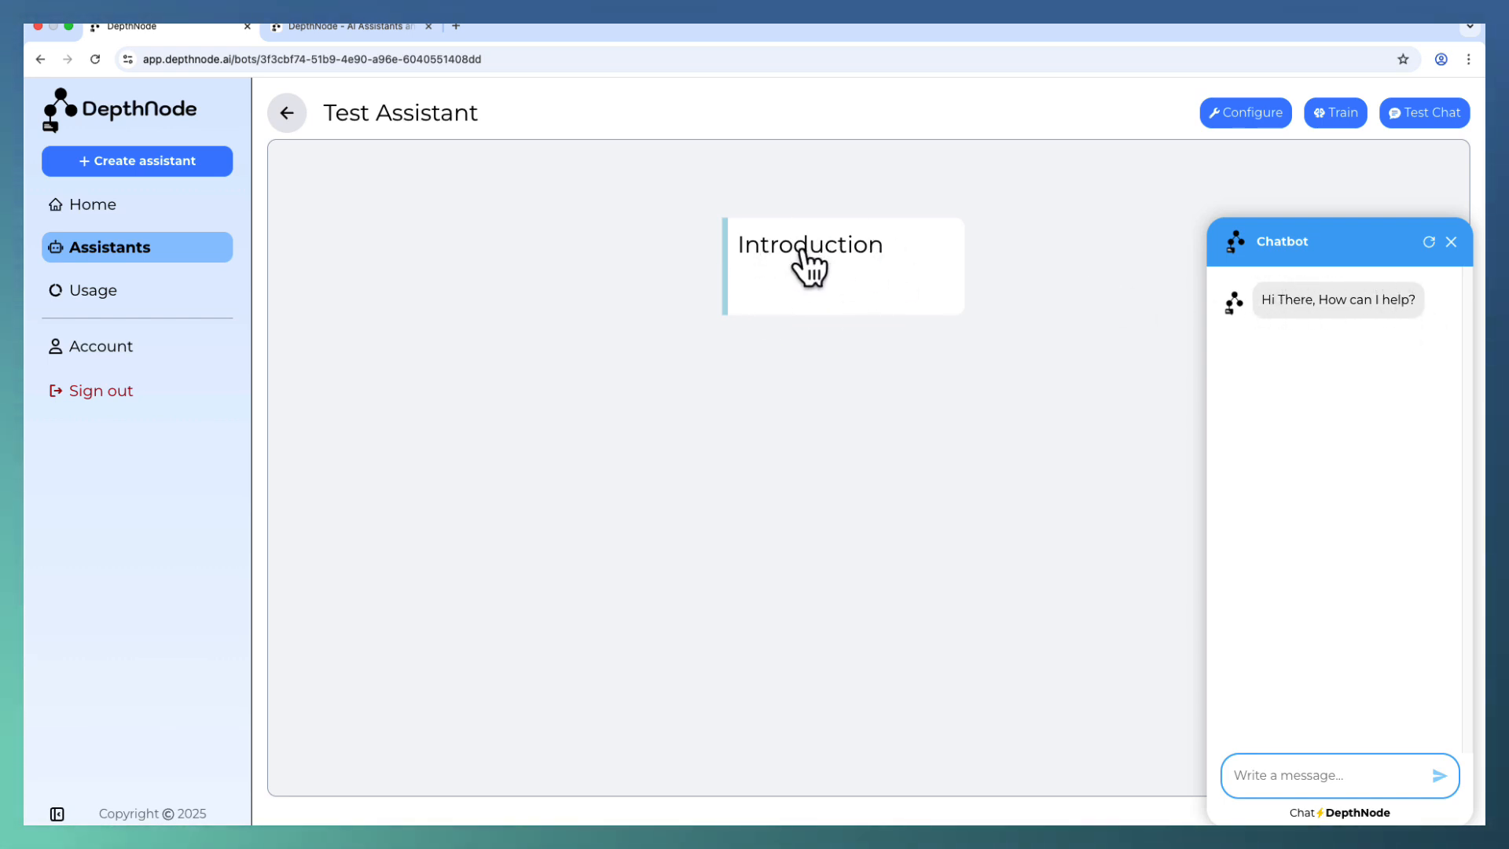
left_click(1451, 242)
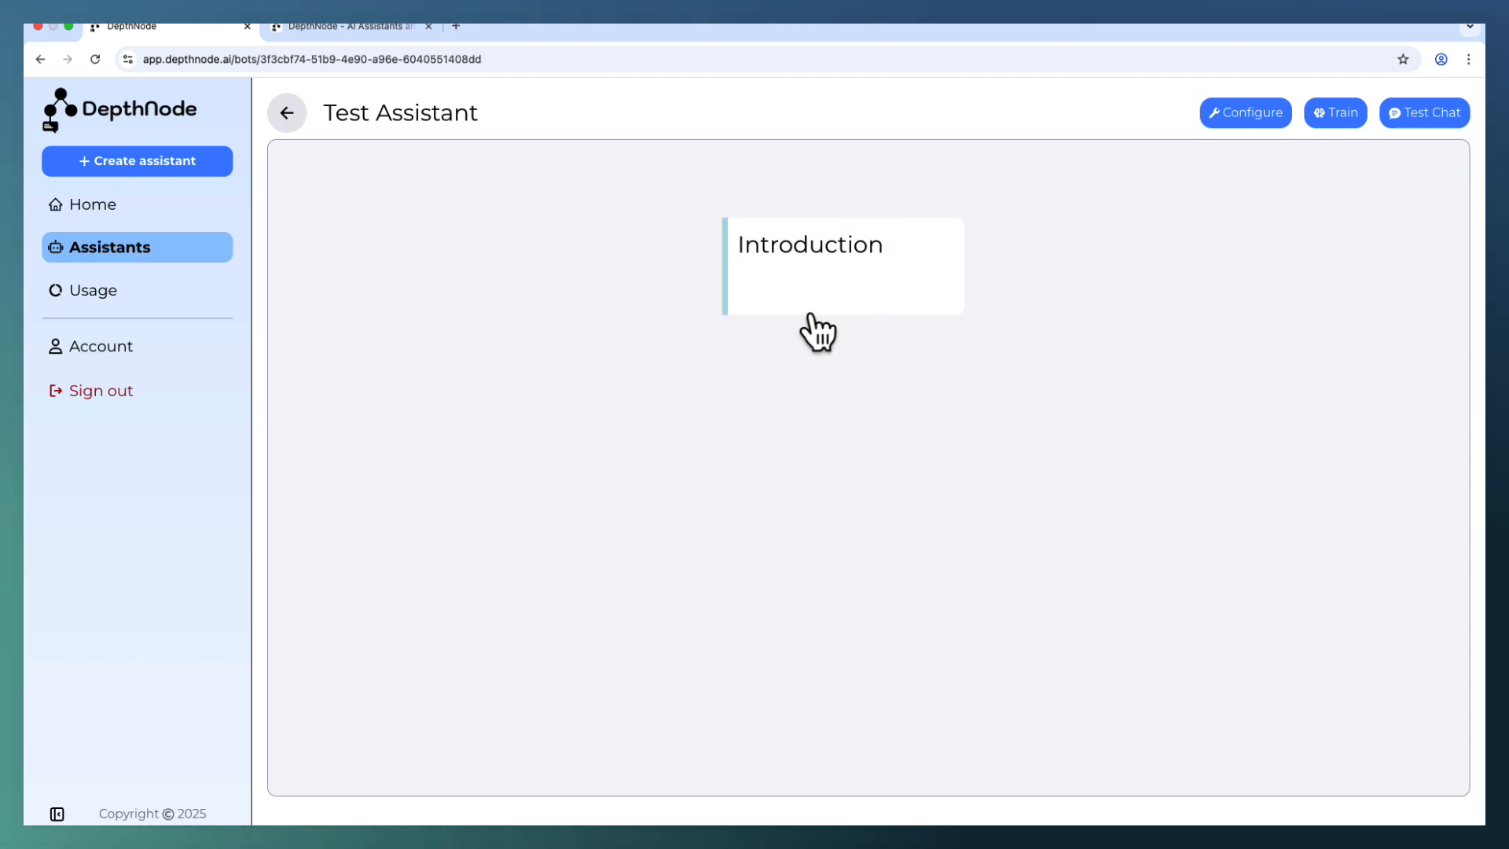
- Add the tag "introduction" to the Introduction node and save the changes
left_click(789, 266)
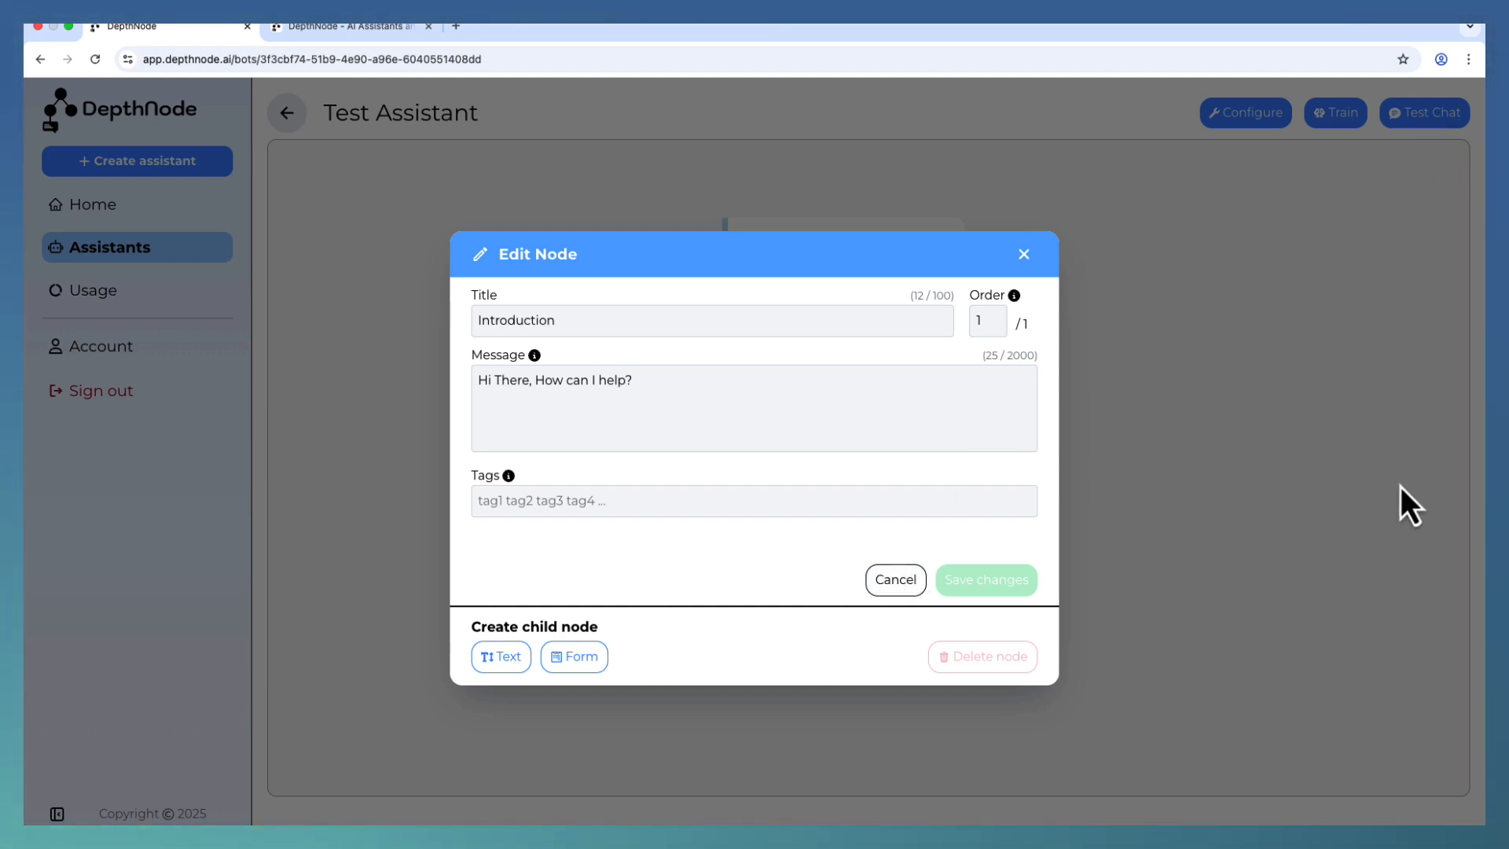
left_click(545, 507)
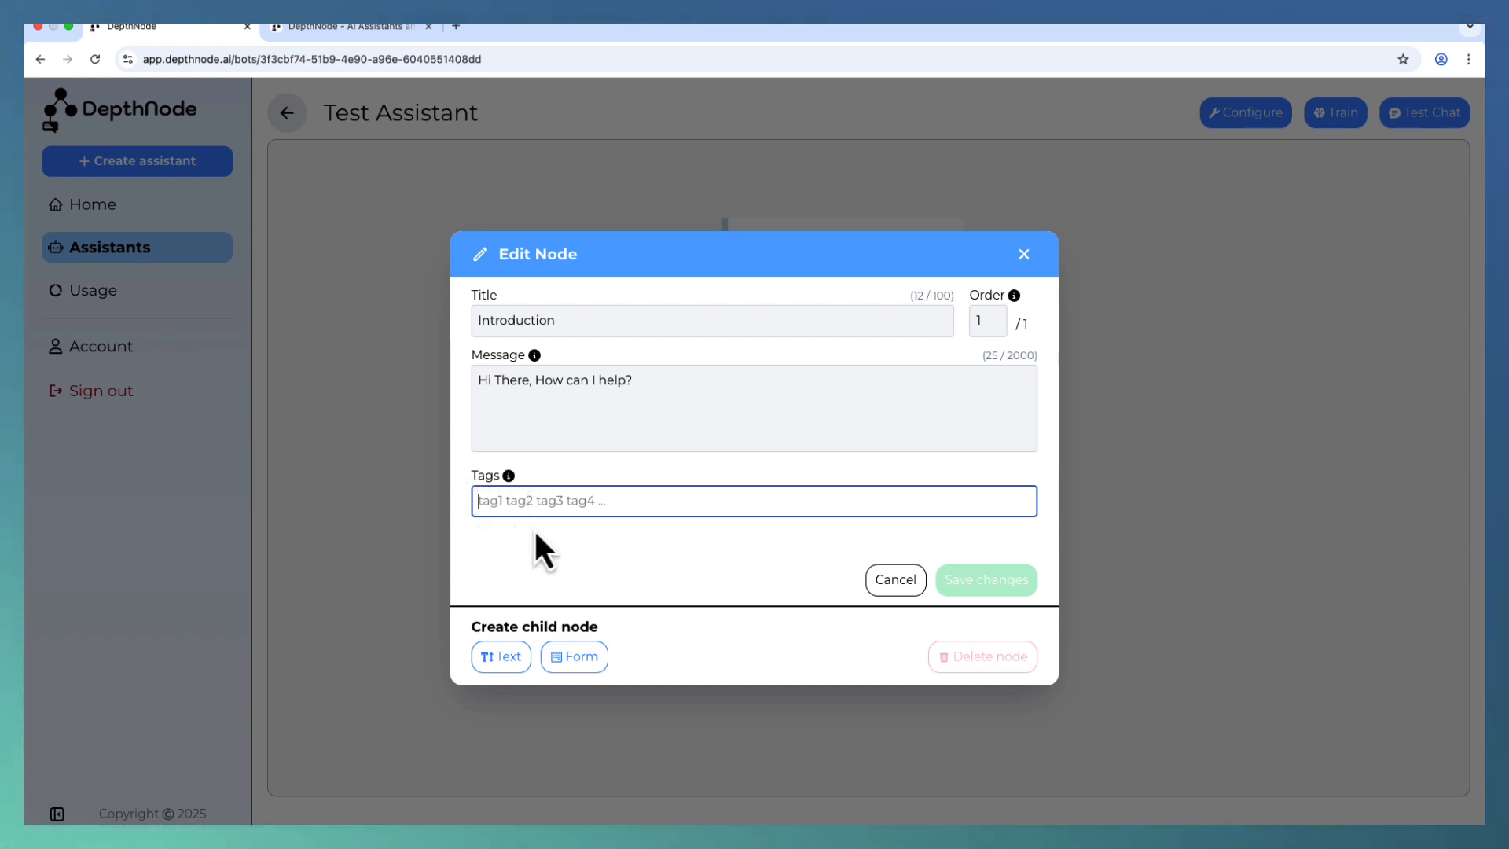
type("intro")
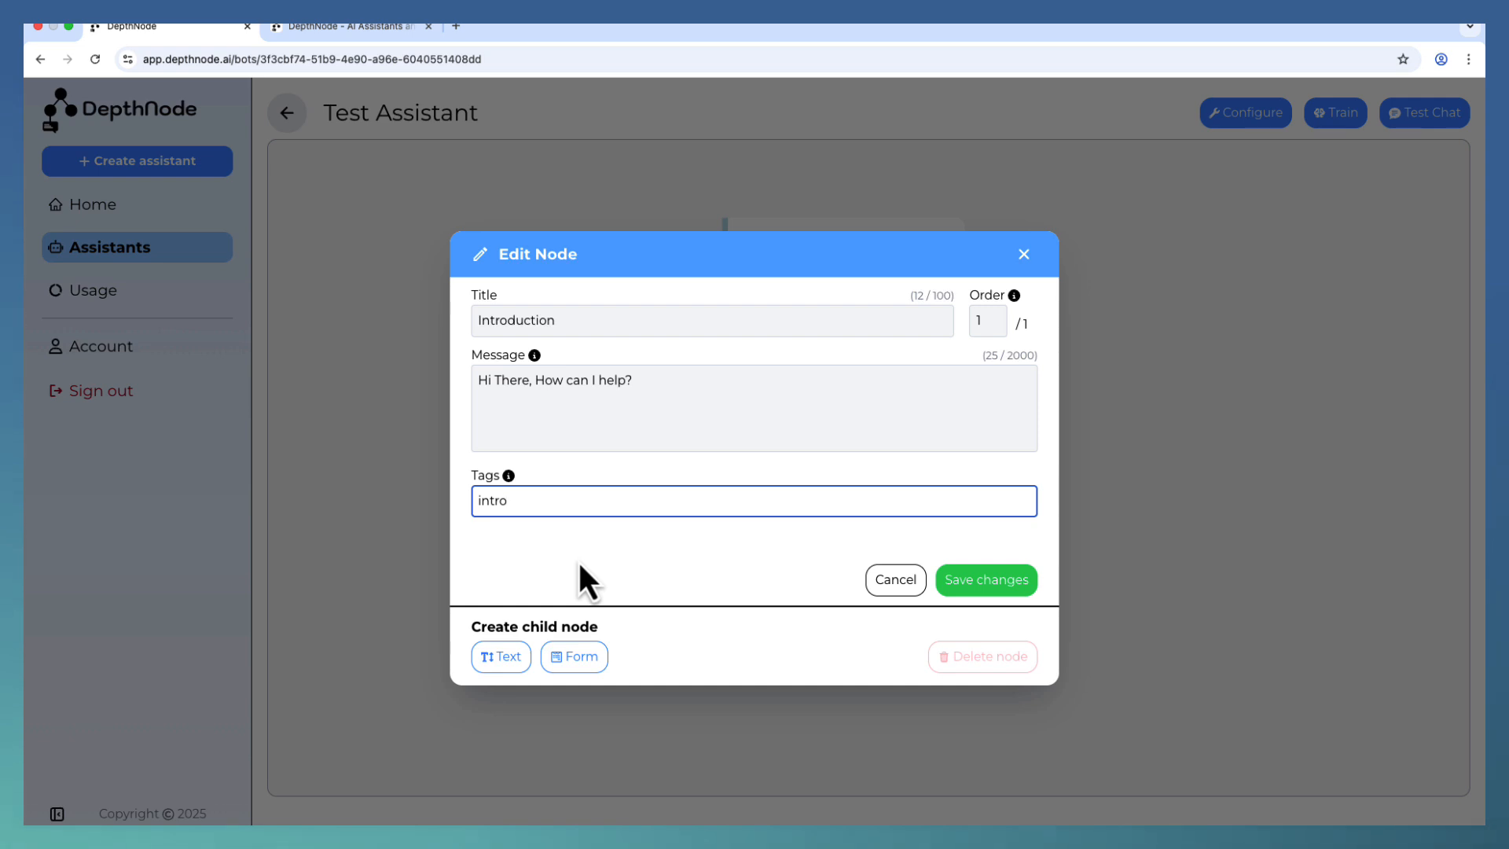
type("duction")
left_click(1022, 590)
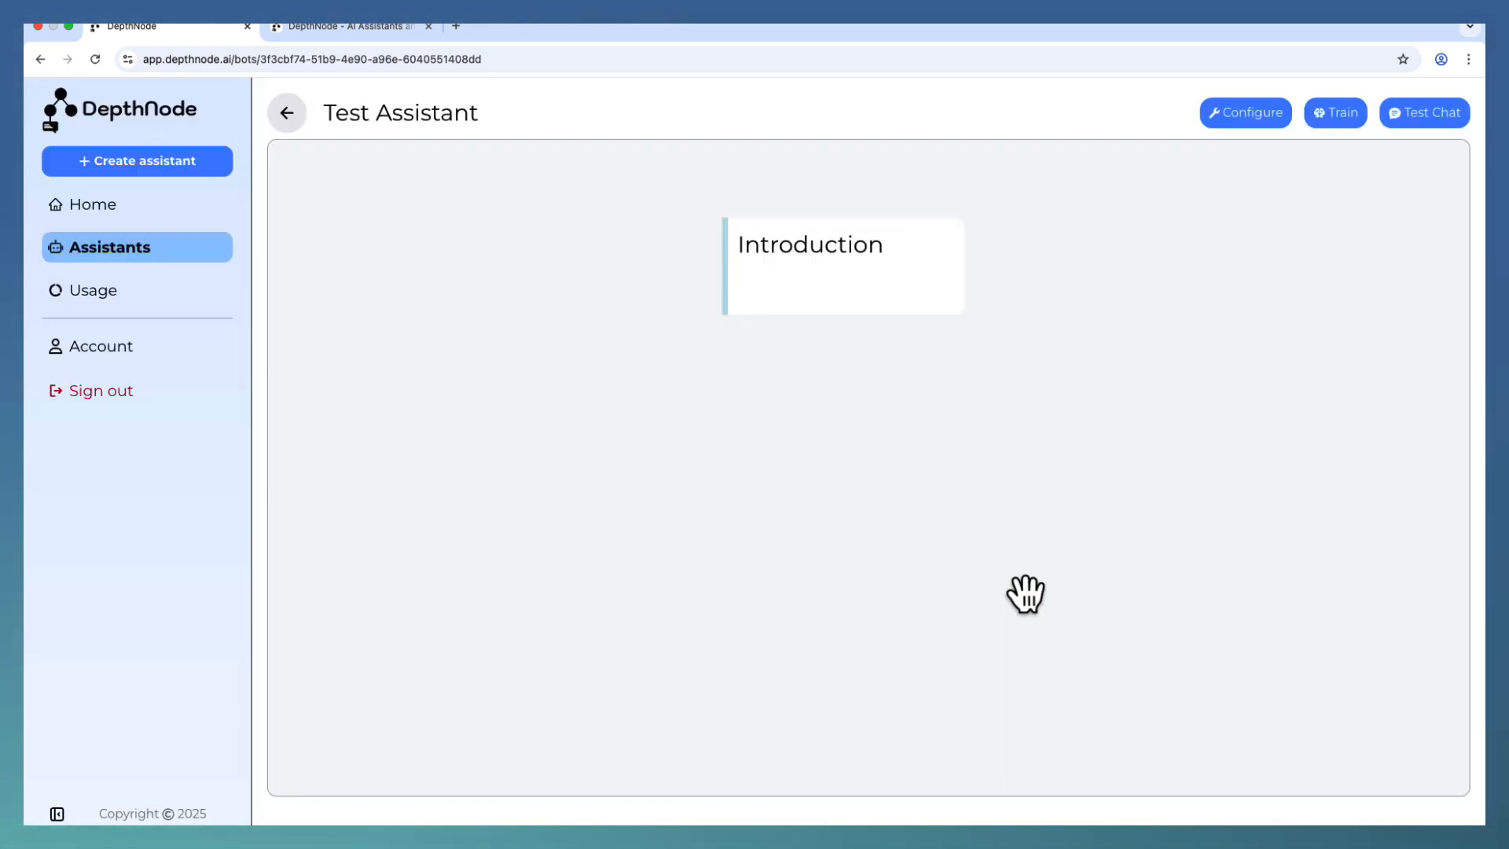
- Check the assistant in the test chat again, close the chat and open the assistant's configuration
left_click(1428, 115)
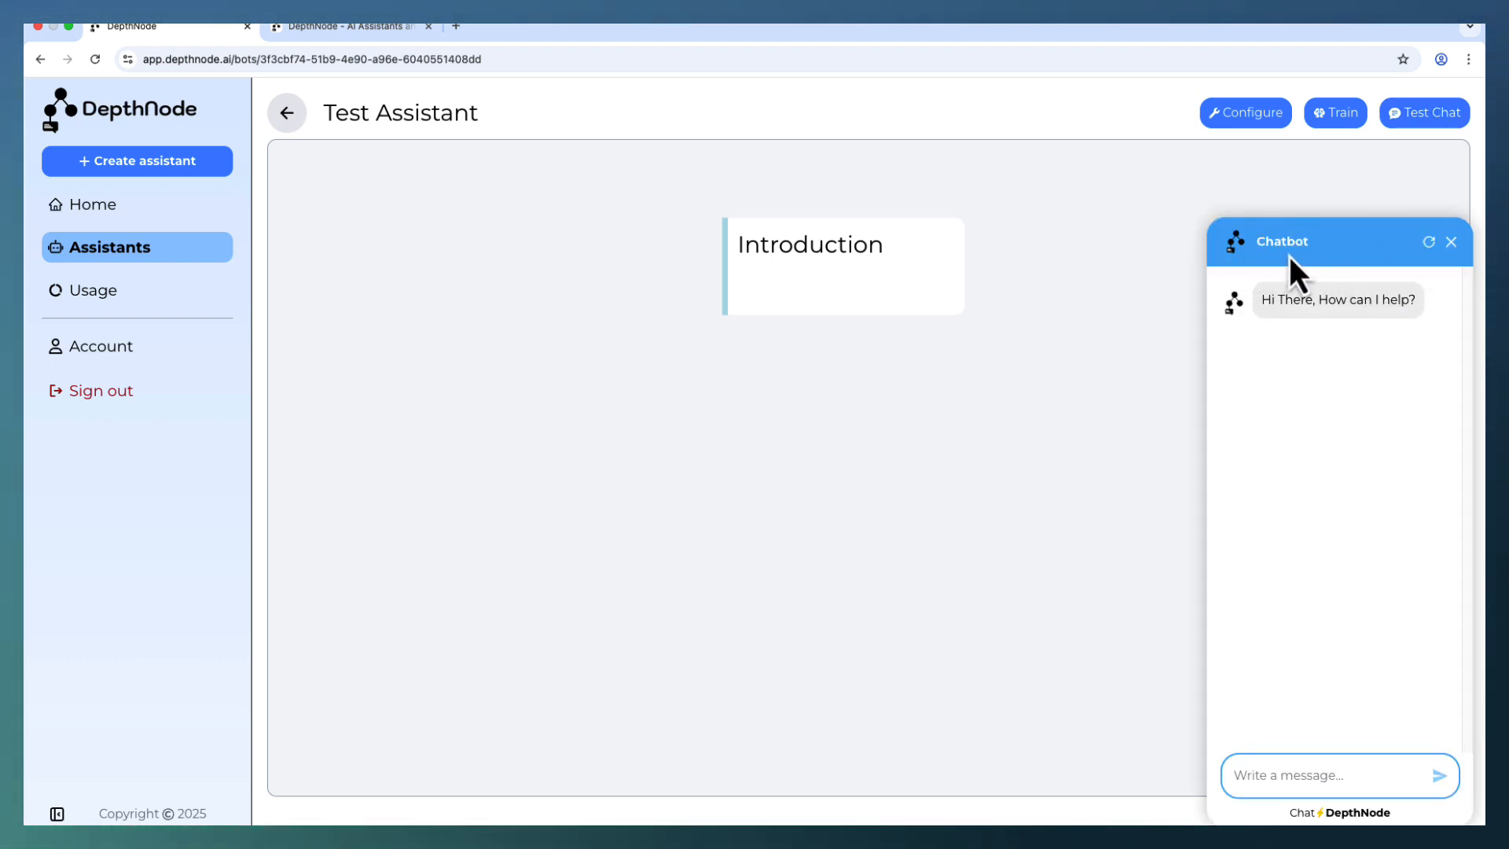
left_click(1451, 242)
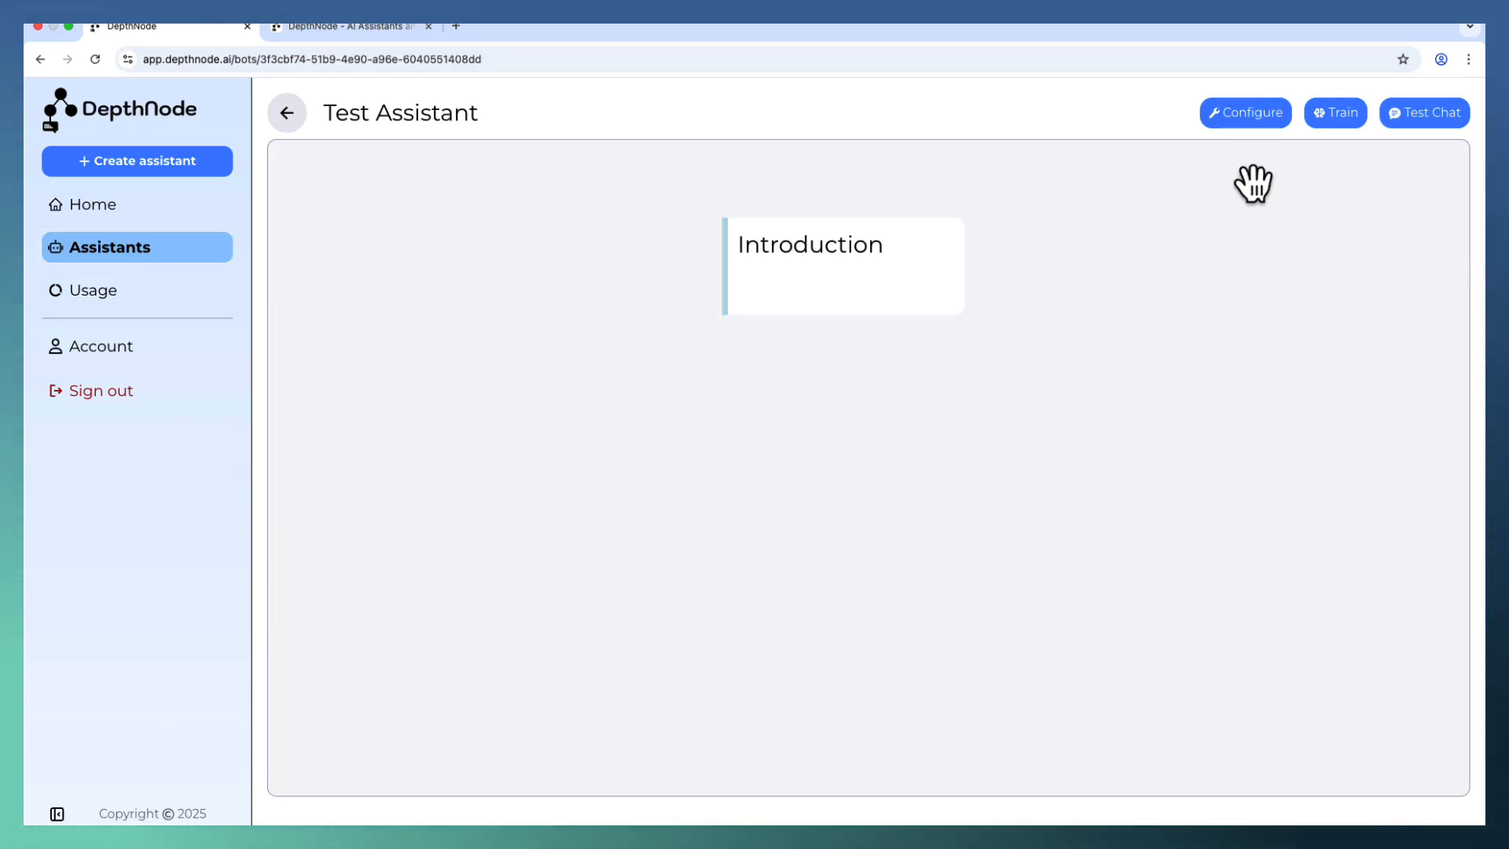
left_click(1252, 126)
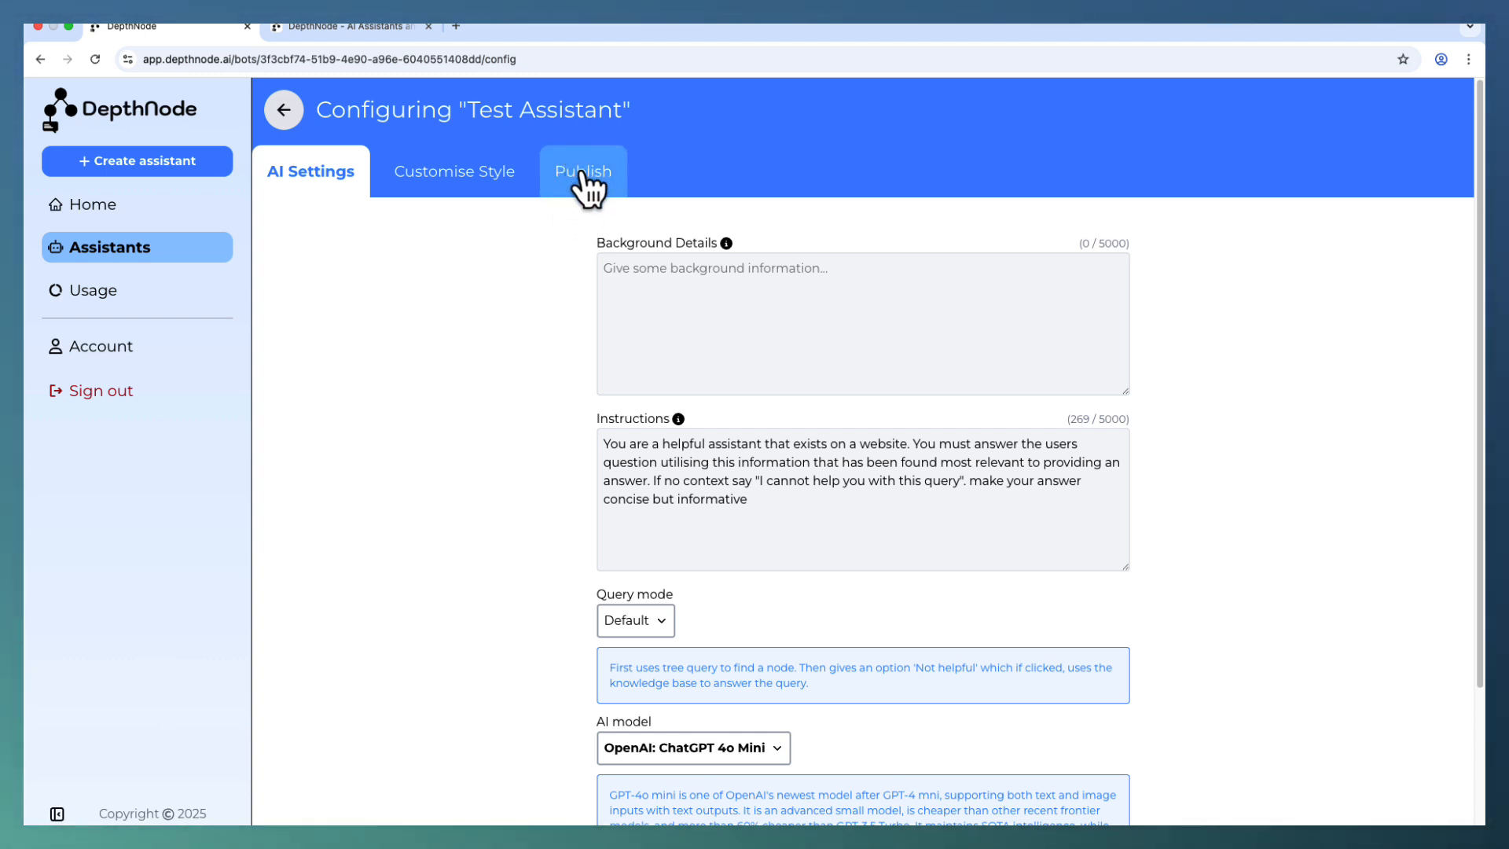
- Set the chatbot name to "Depthy" in the assistant's style settings
left_click(467, 198)
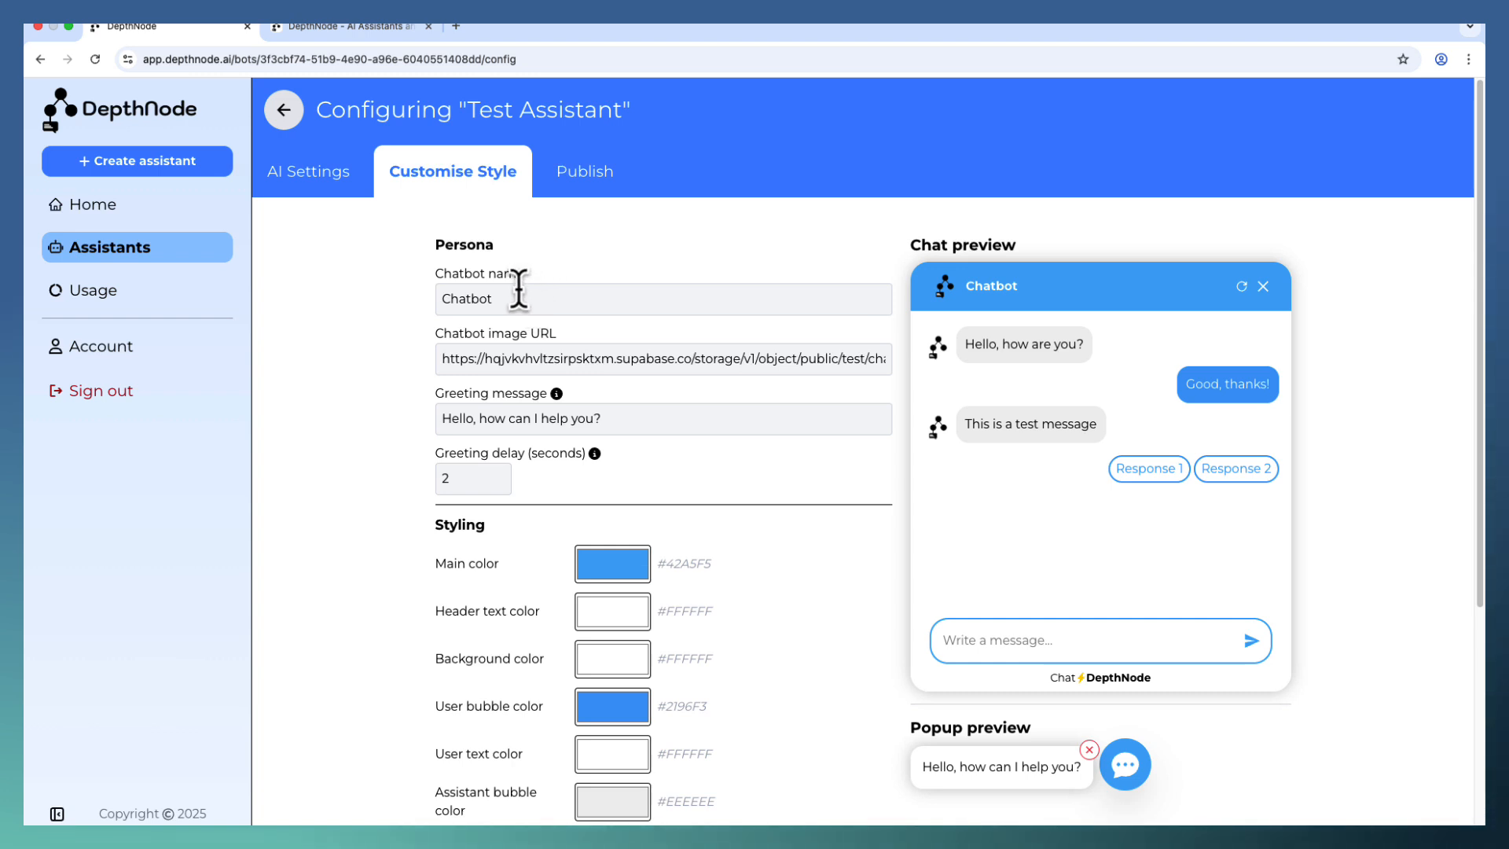
left_click(488, 299)
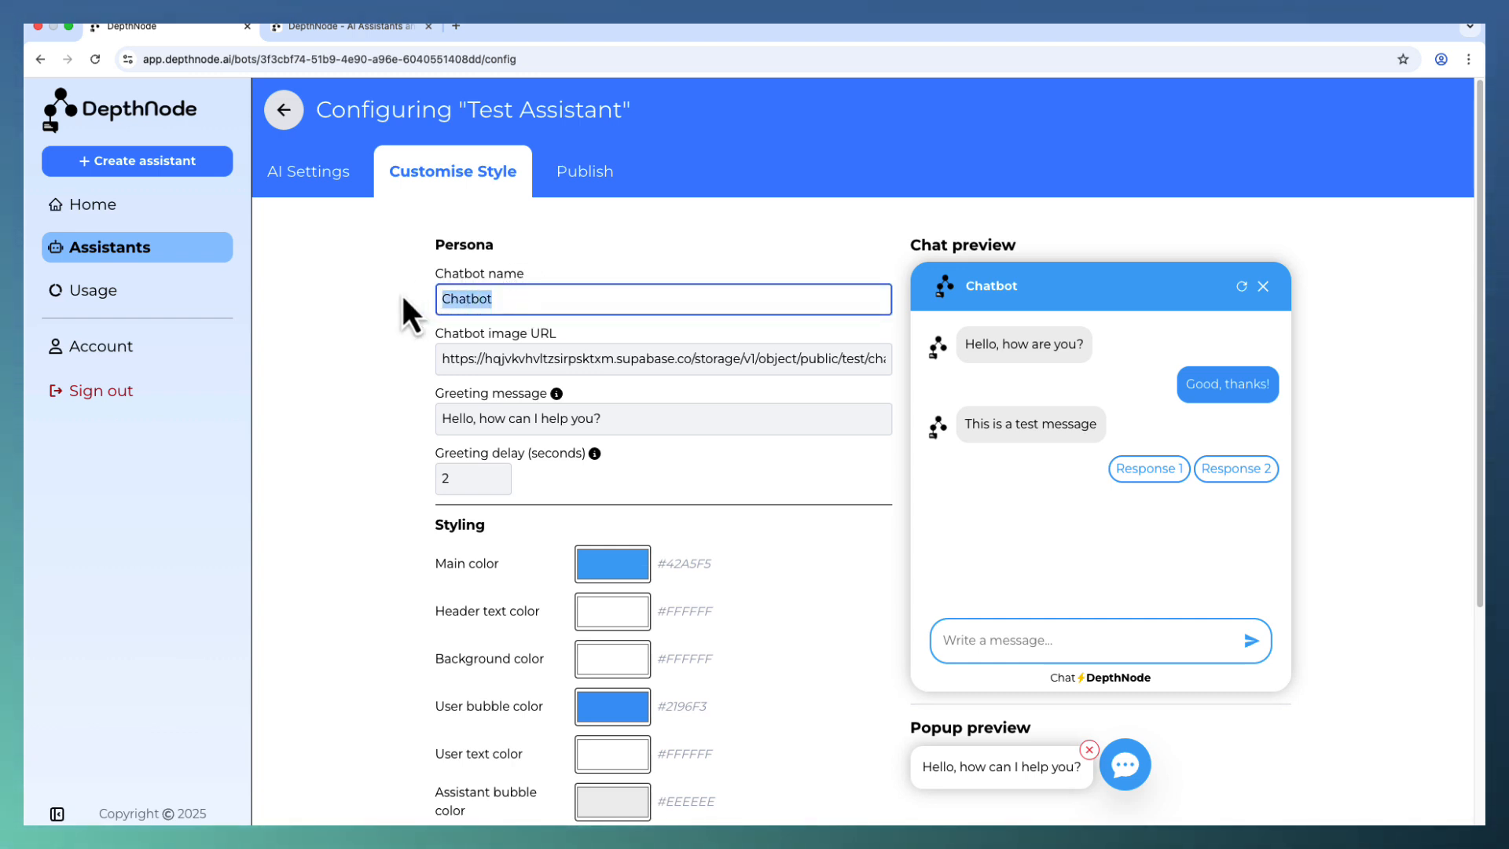
type("Depthy")
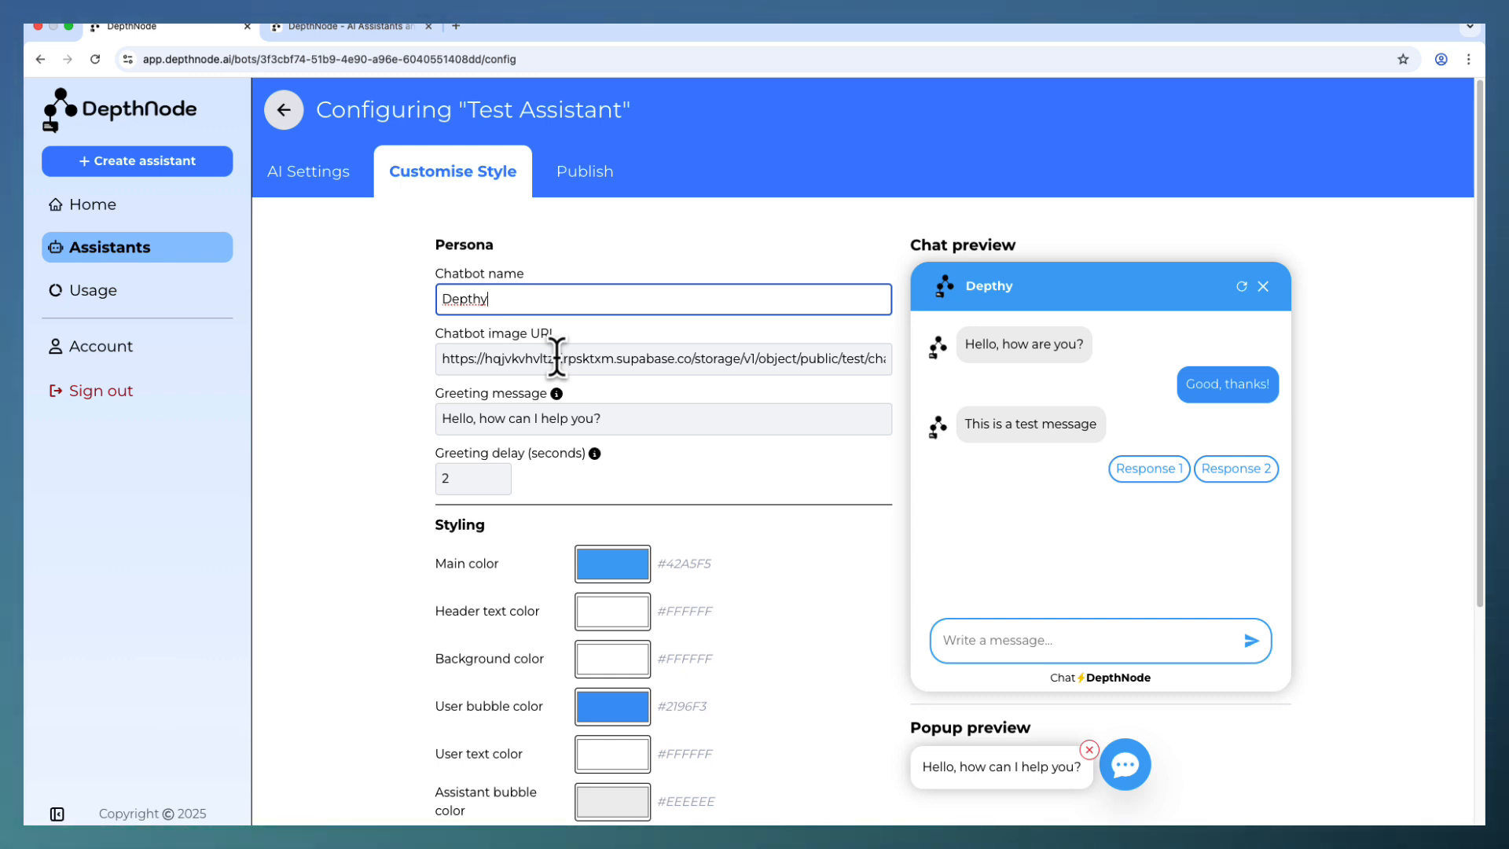
- Set the chatbot's greeting message to "This is the pop up message"
left_click(456, 354)
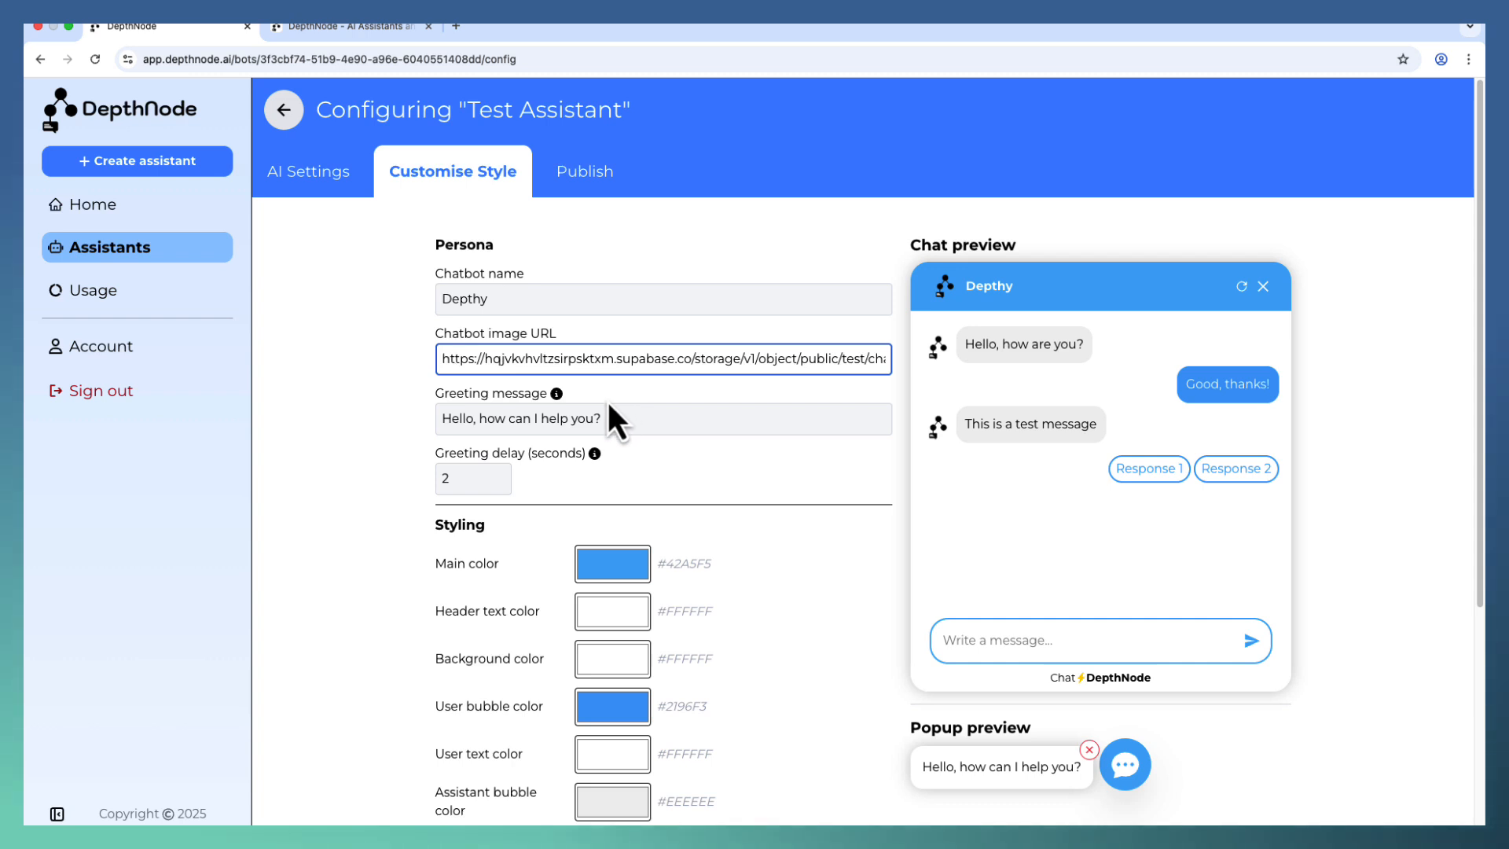
scroll(945, 641, "down", 1)
scroll(946, 645, "down", 2)
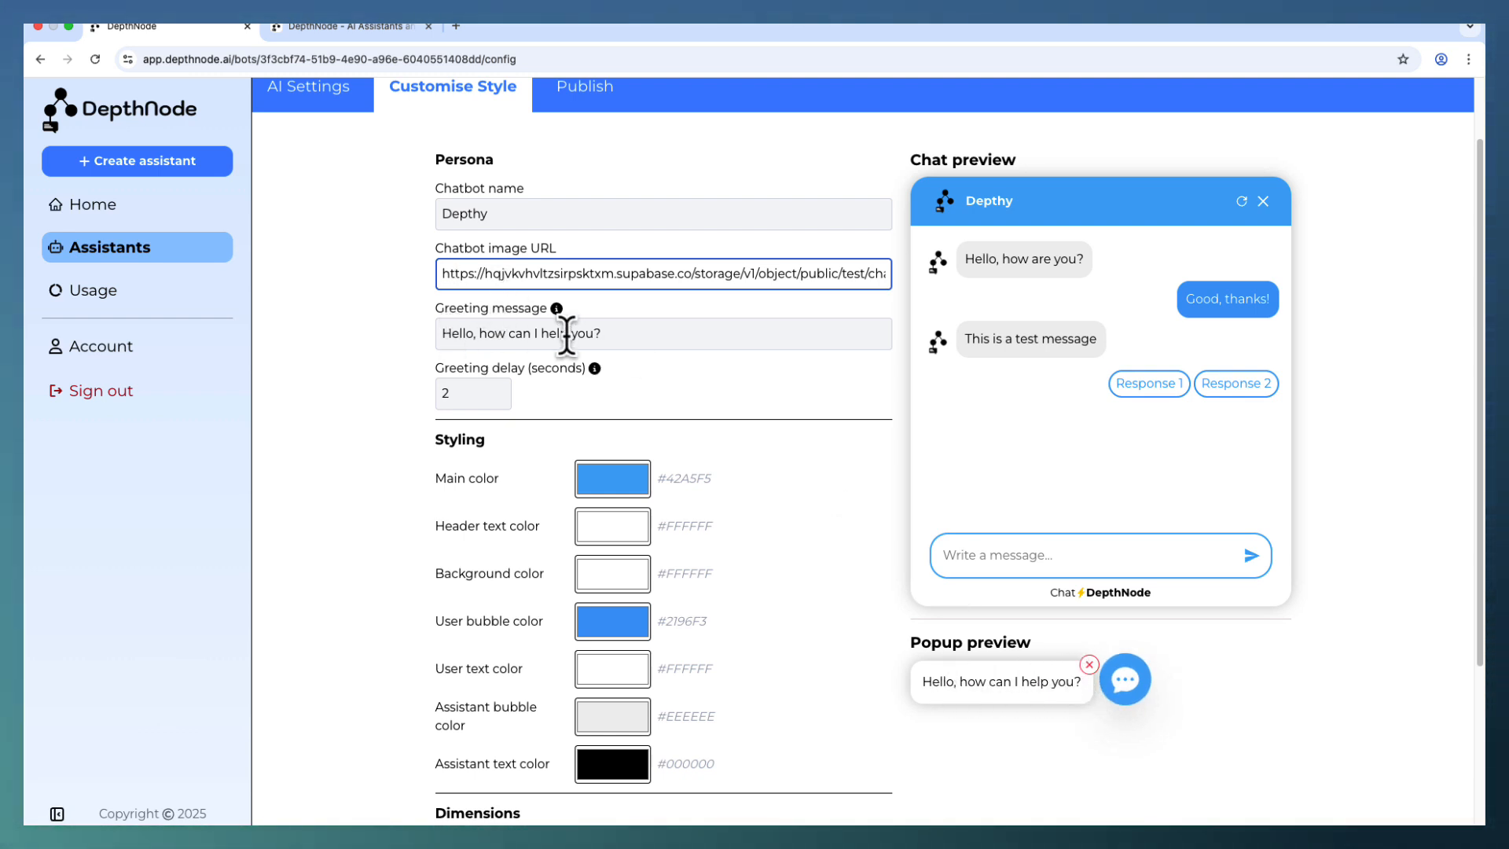
left_click_drag(610, 329, 407, 330)
type("T")
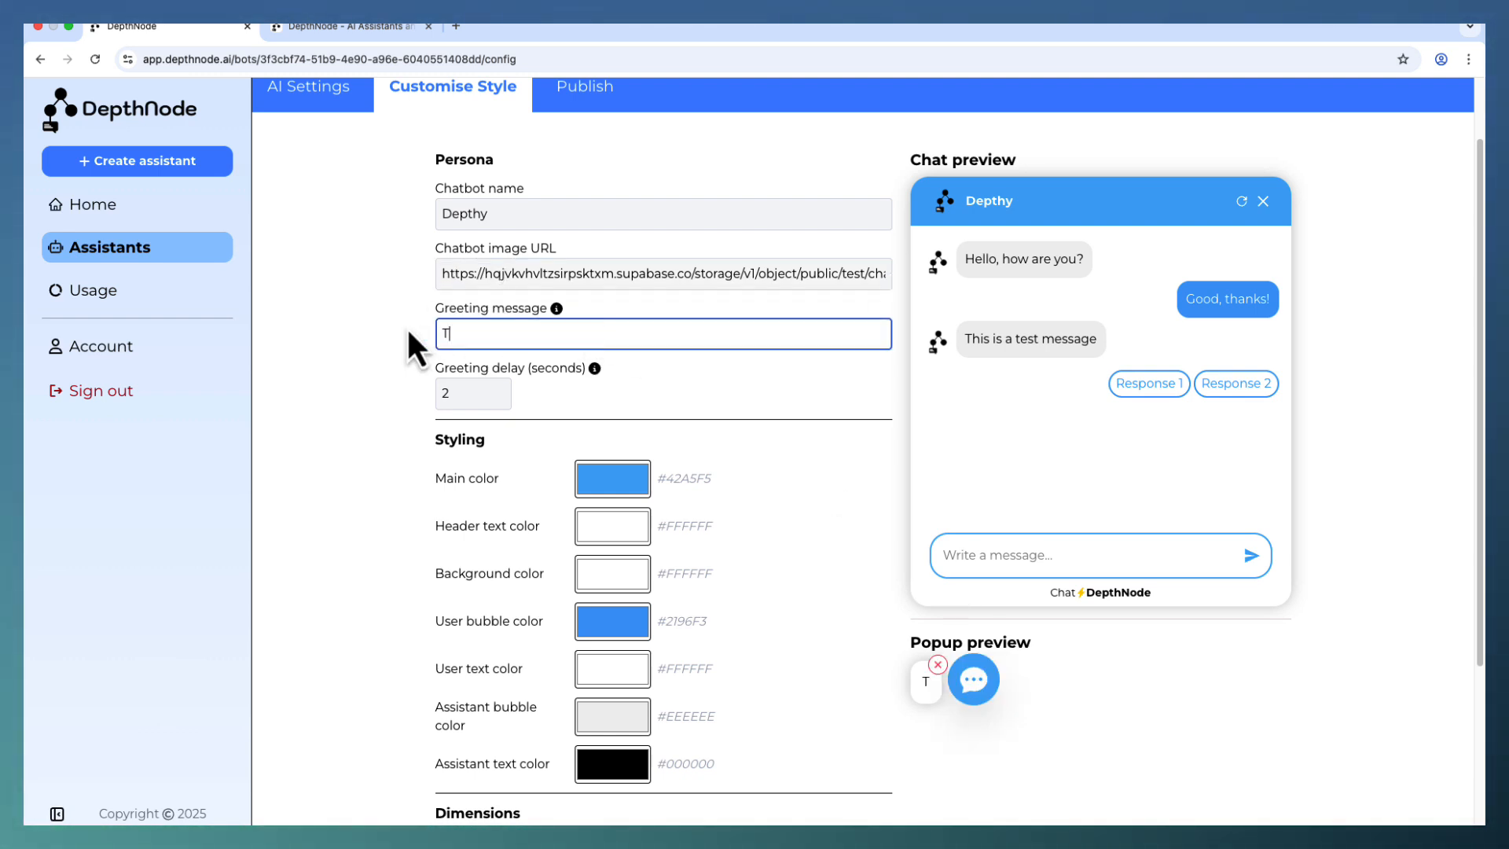
type("his is the pop")
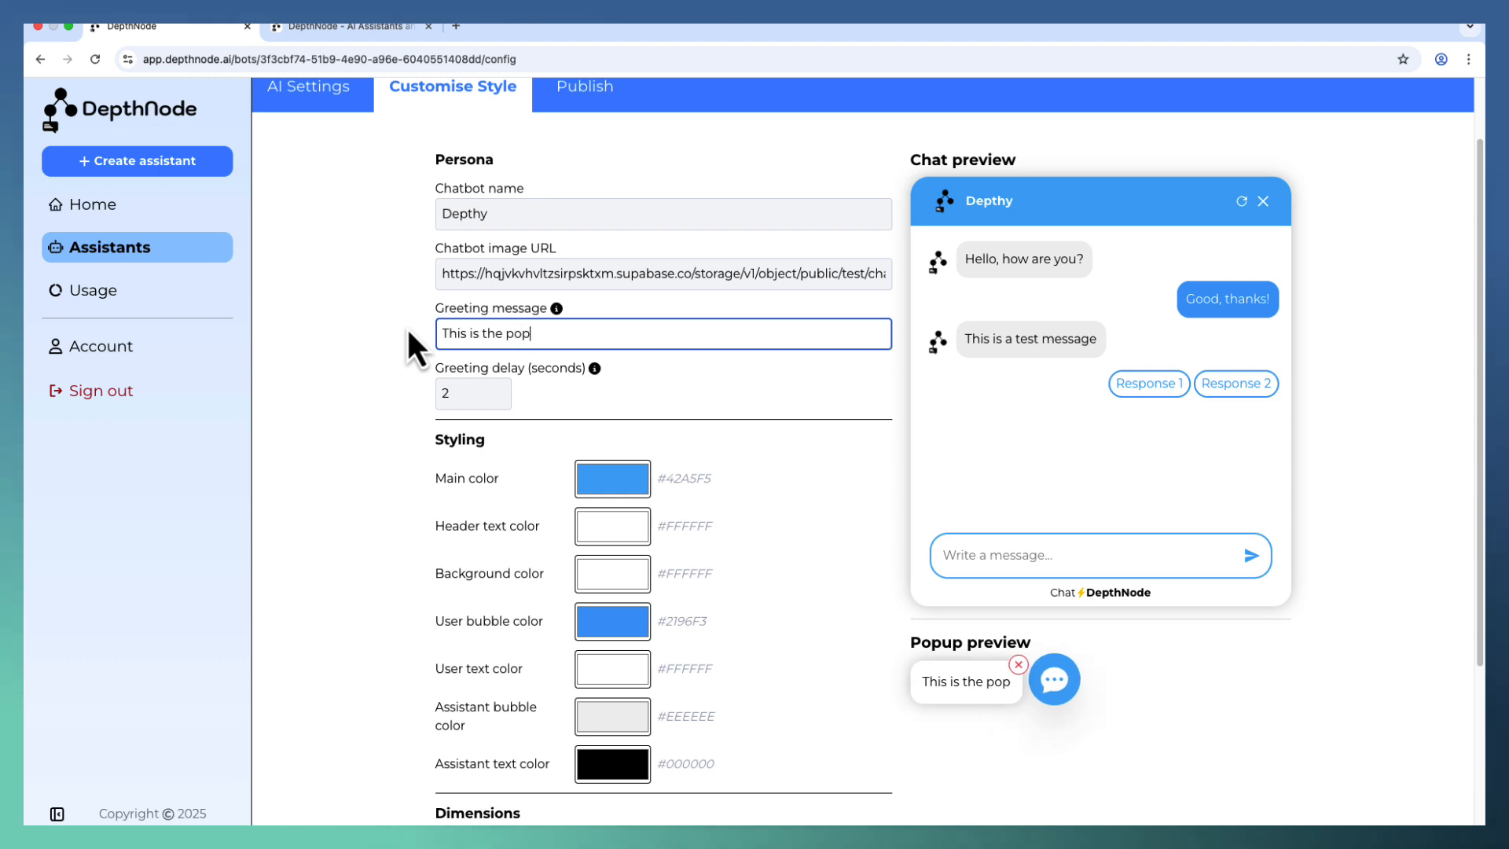
type(" up message")
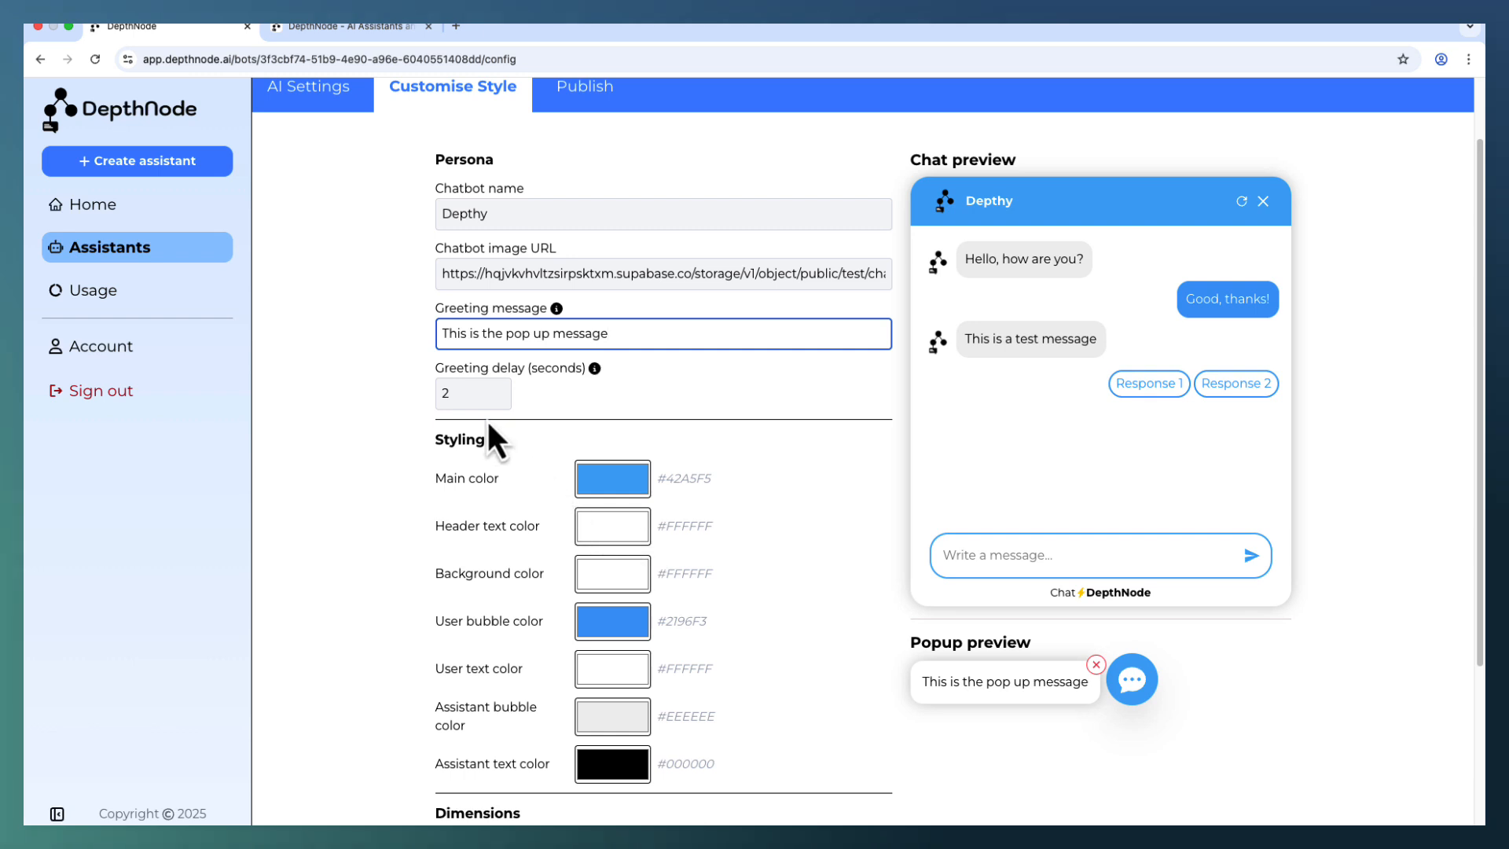
- Check the greeting delay and the remaining style options, and save the style changes
left_click(461, 394)
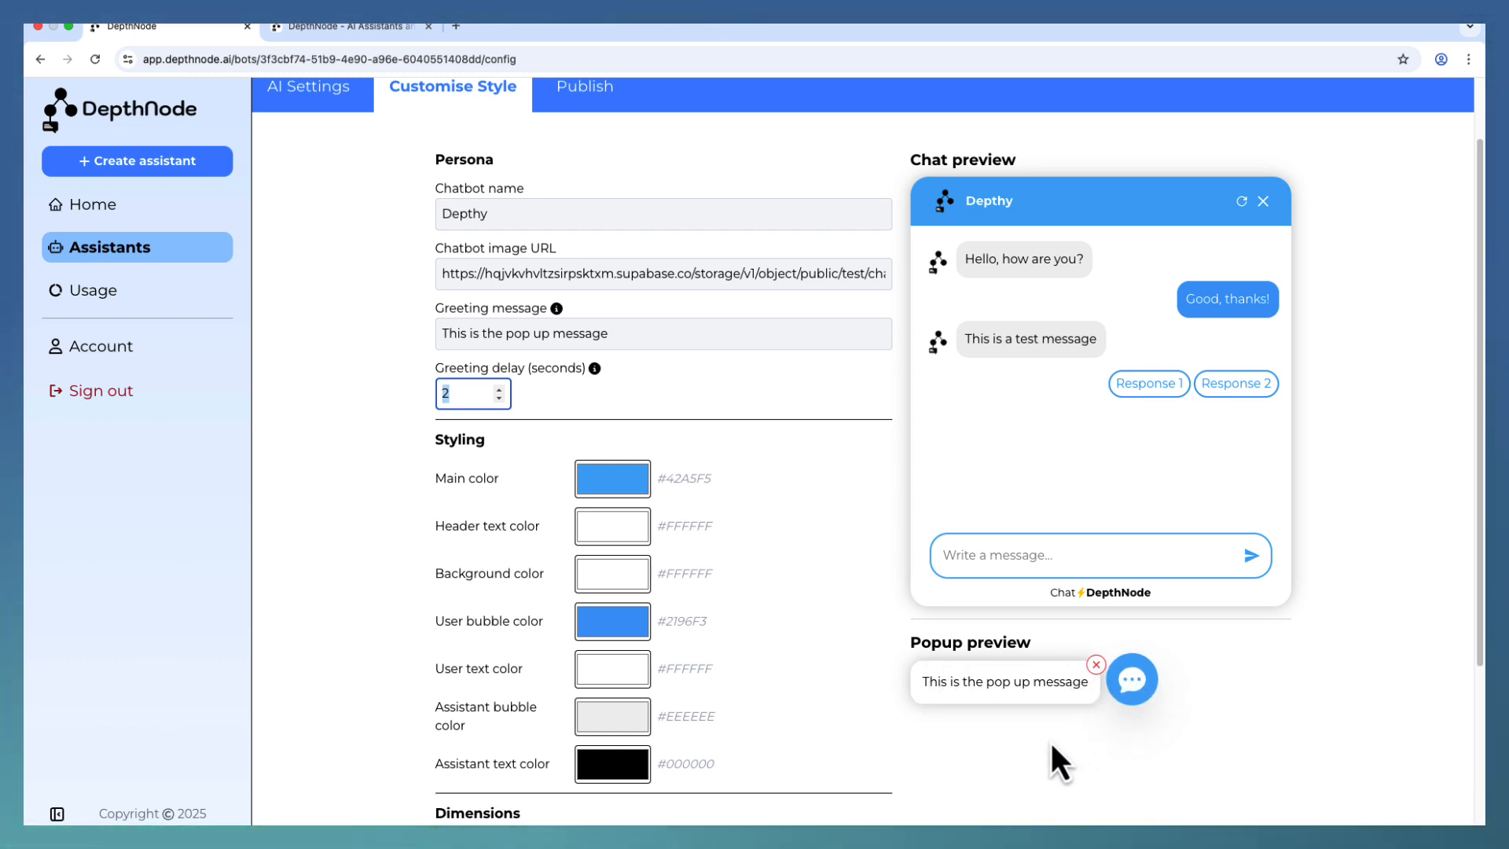
scroll(944, 679, "down", 3)
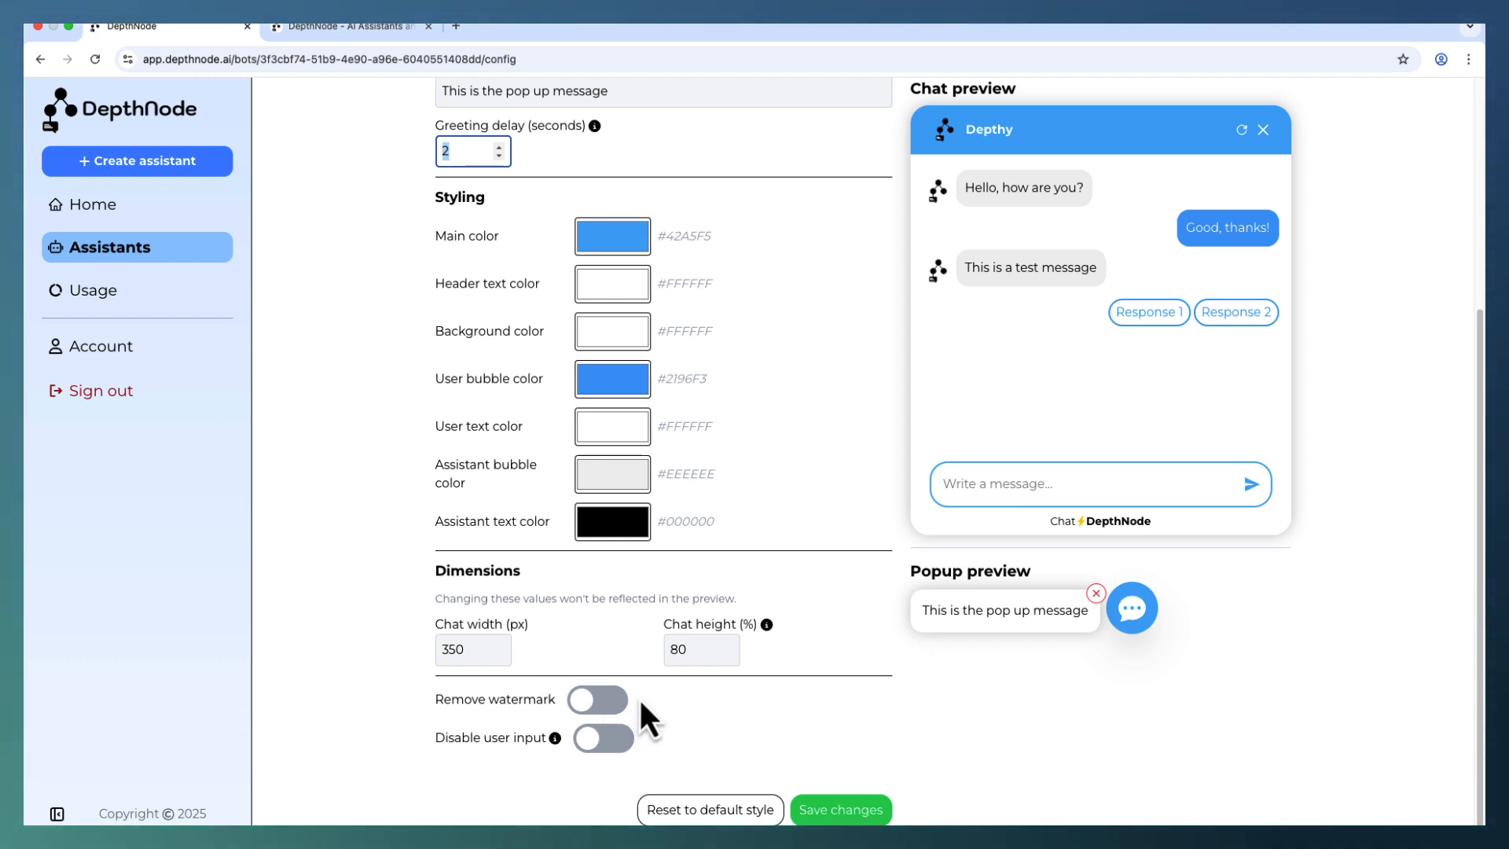
left_click(829, 811)
scroll(637, 664, "up", 5)
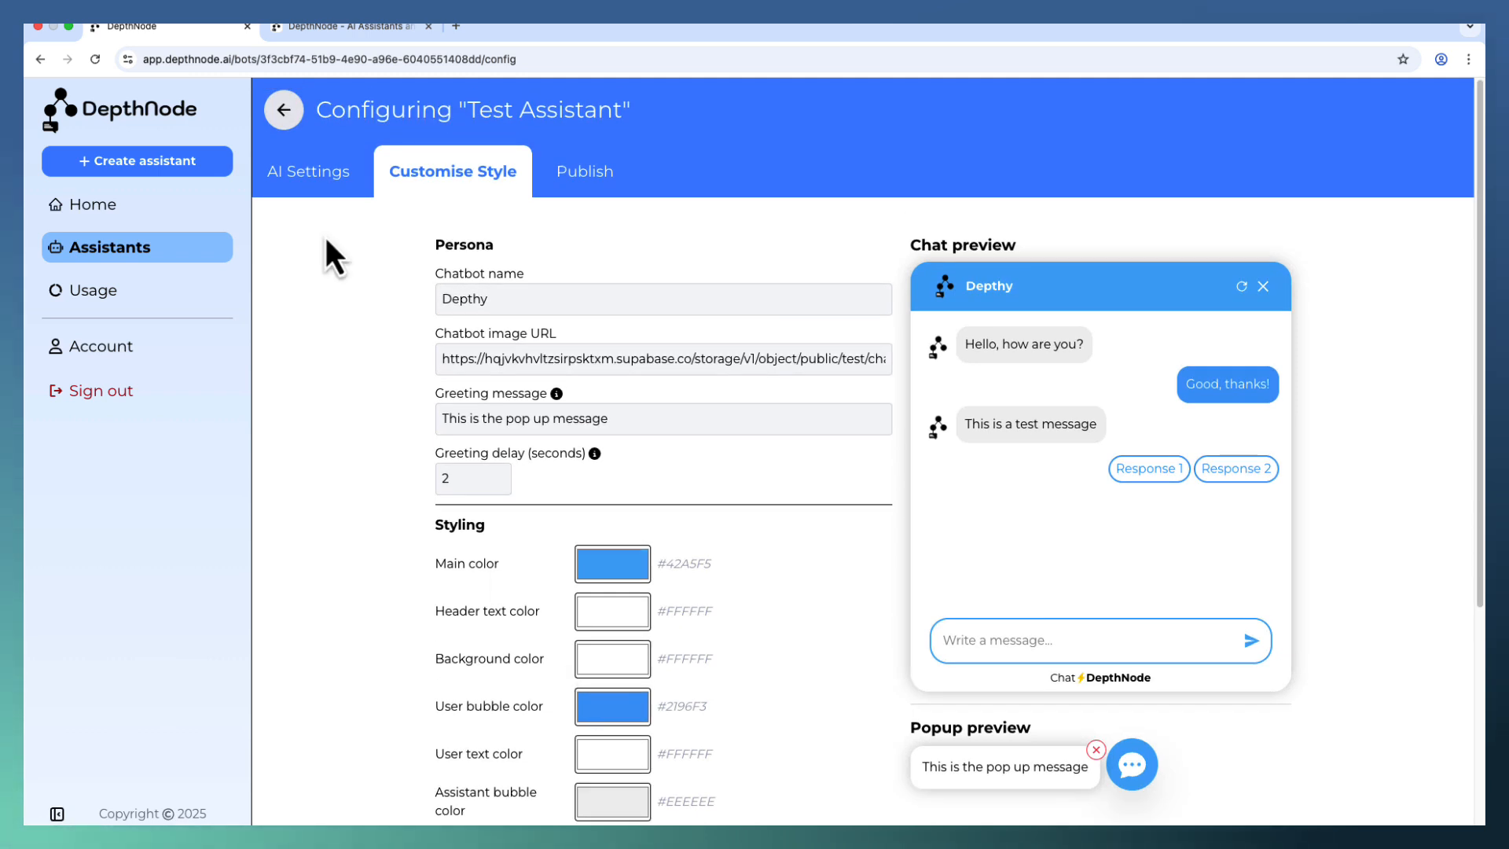
- Examine the AI settings: background details, instructions, available query modes, and the AI model choices with their token costs
left_click(296, 187)
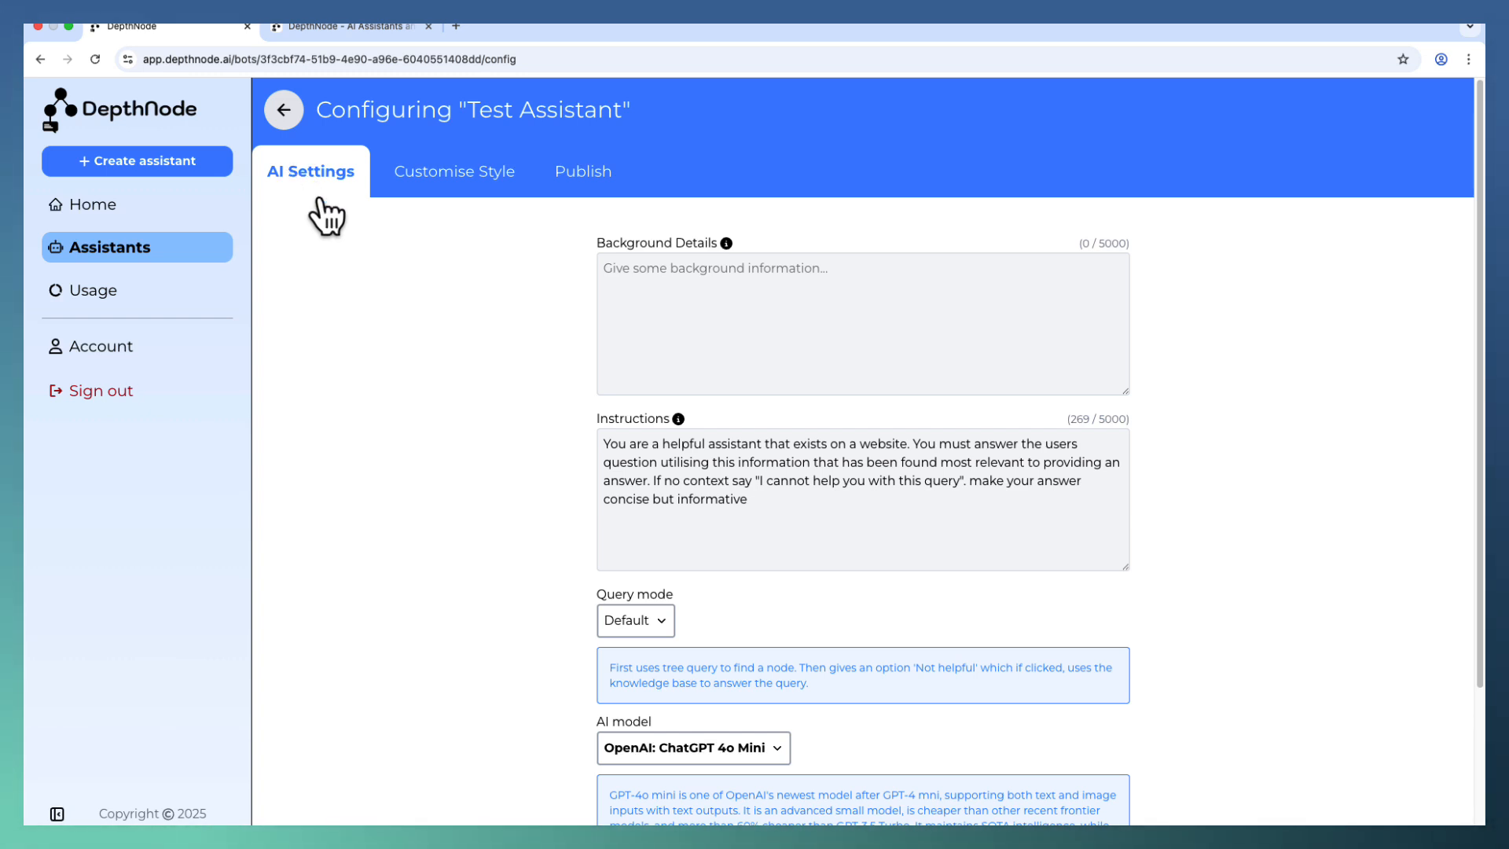
left_click(735, 291)
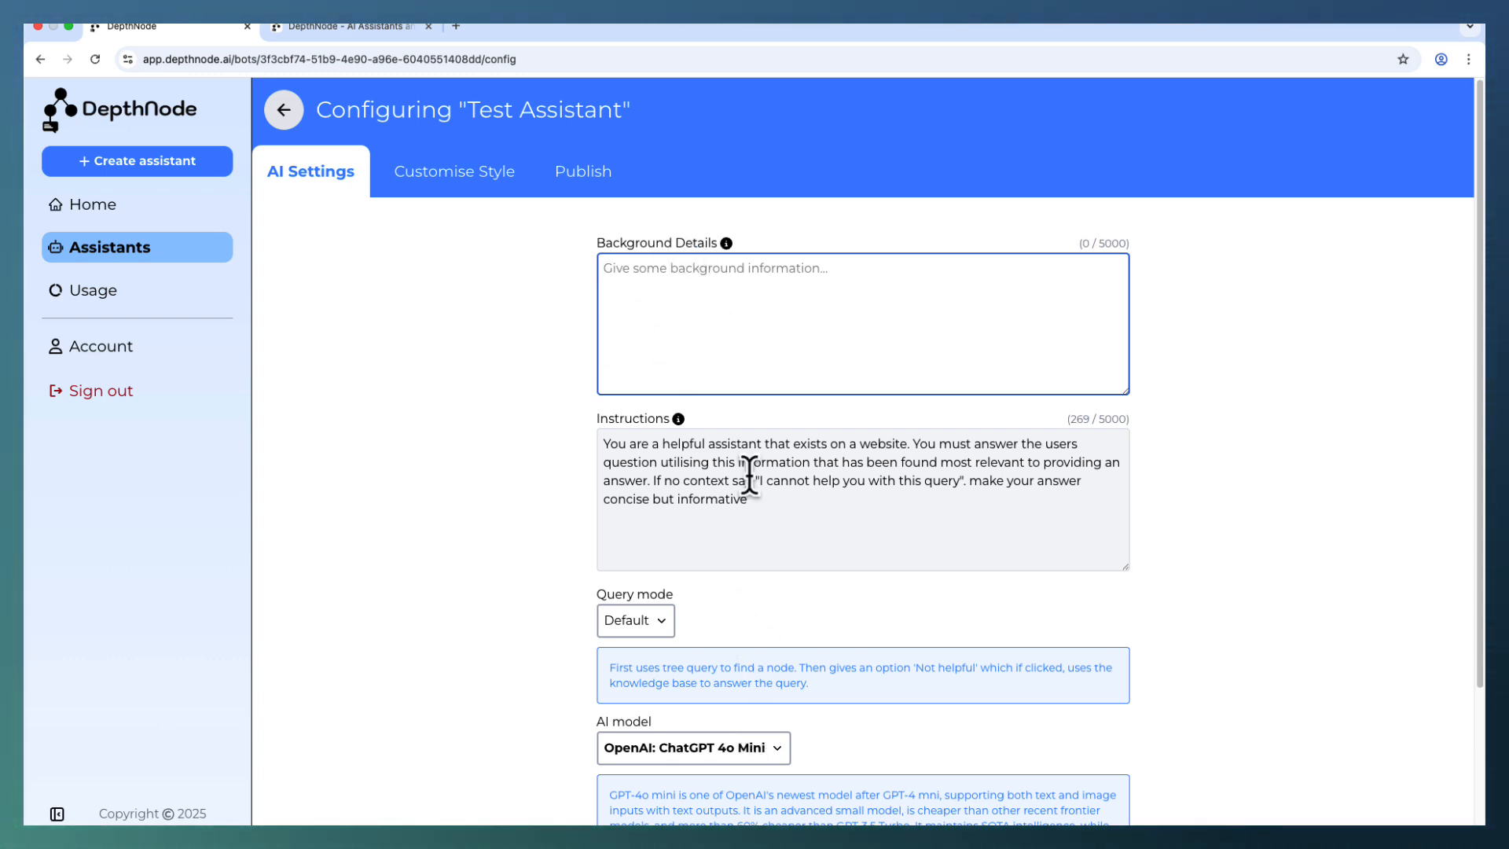
left_click(768, 532)
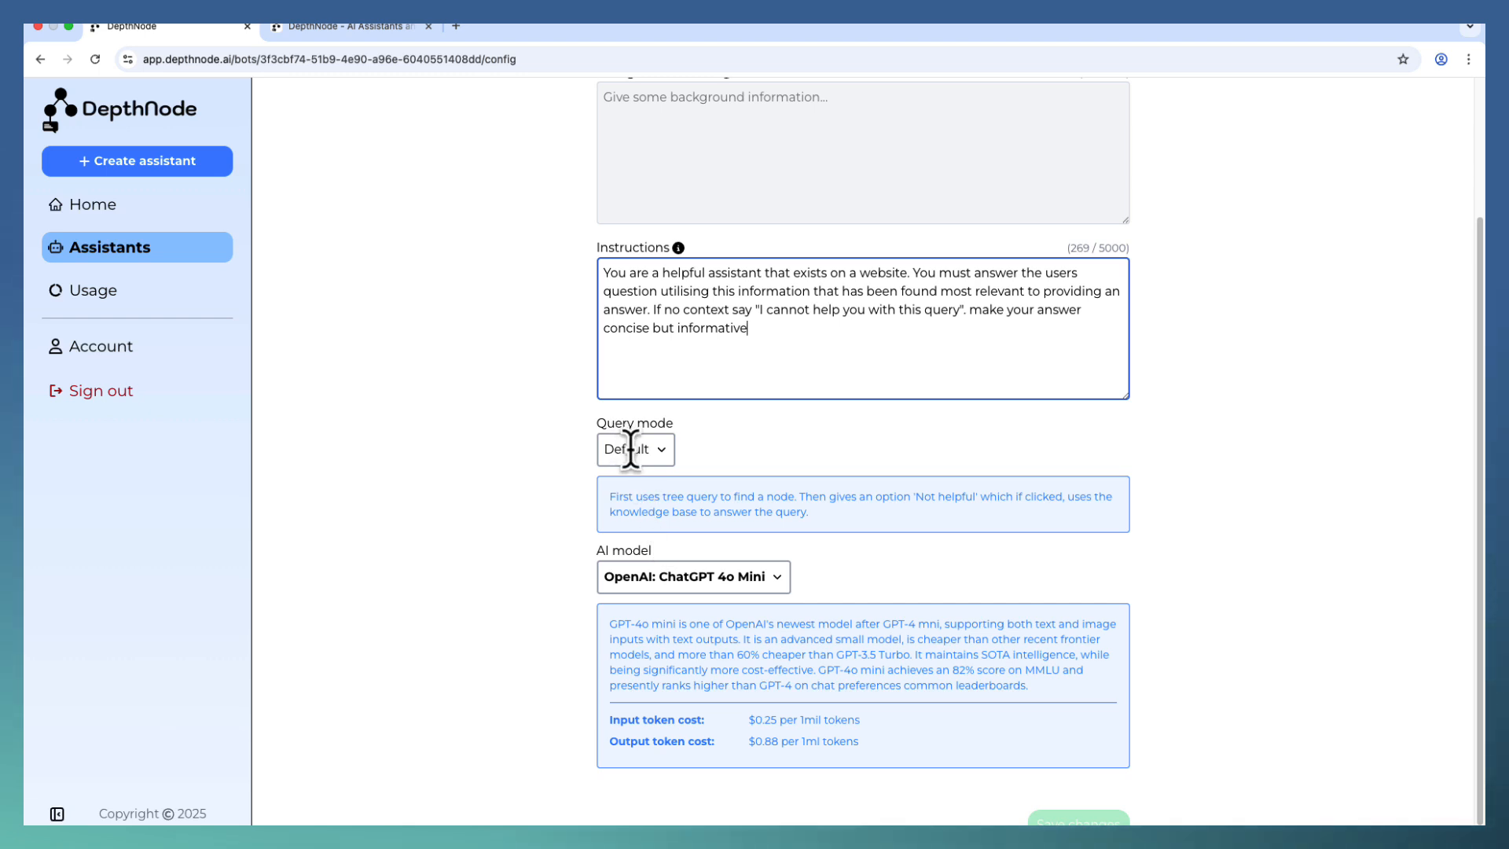
left_click(657, 451)
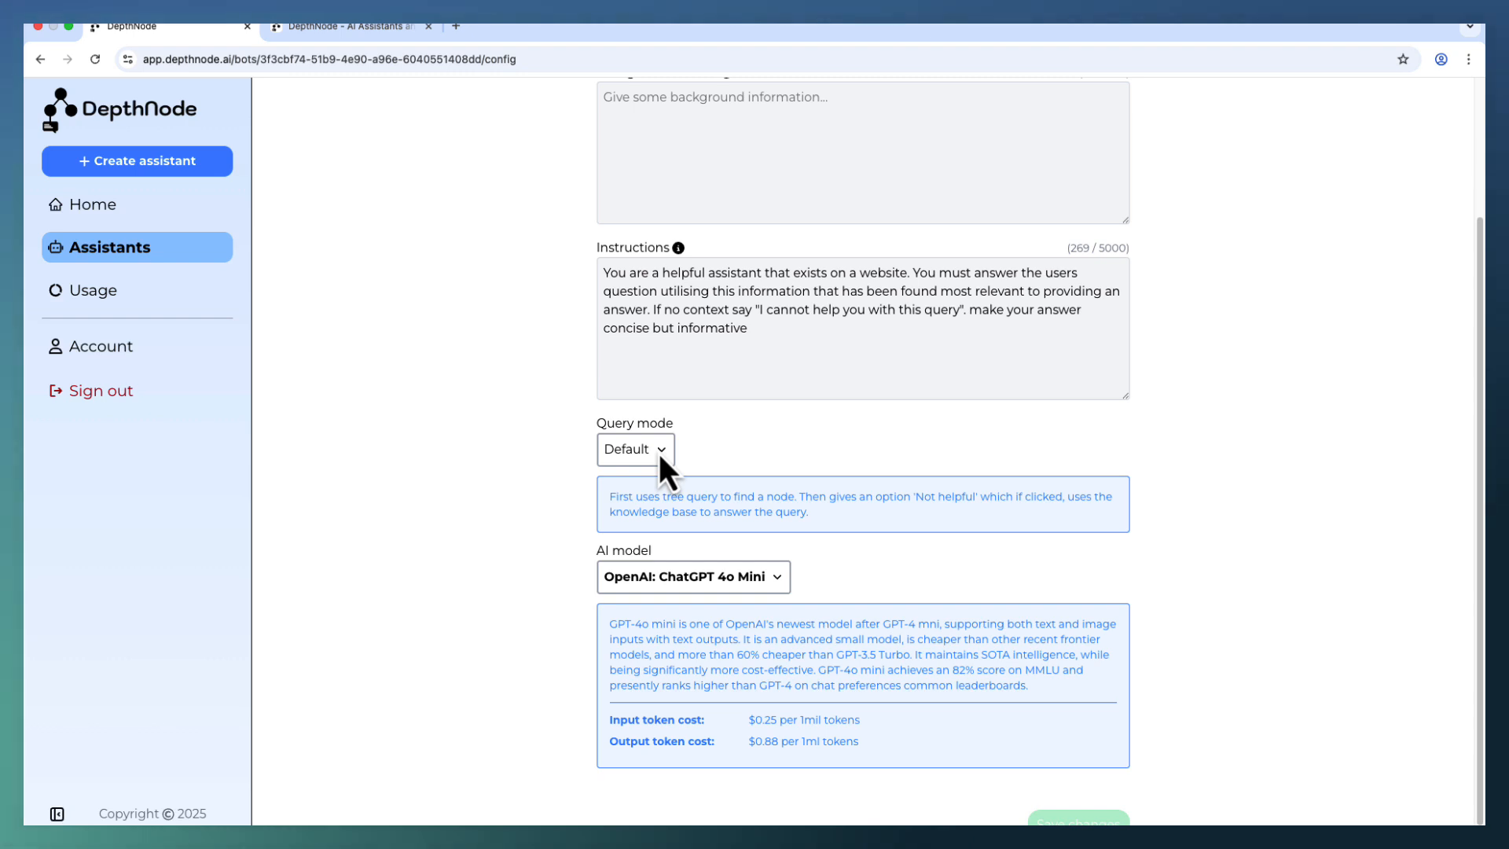
left_click(658, 450)
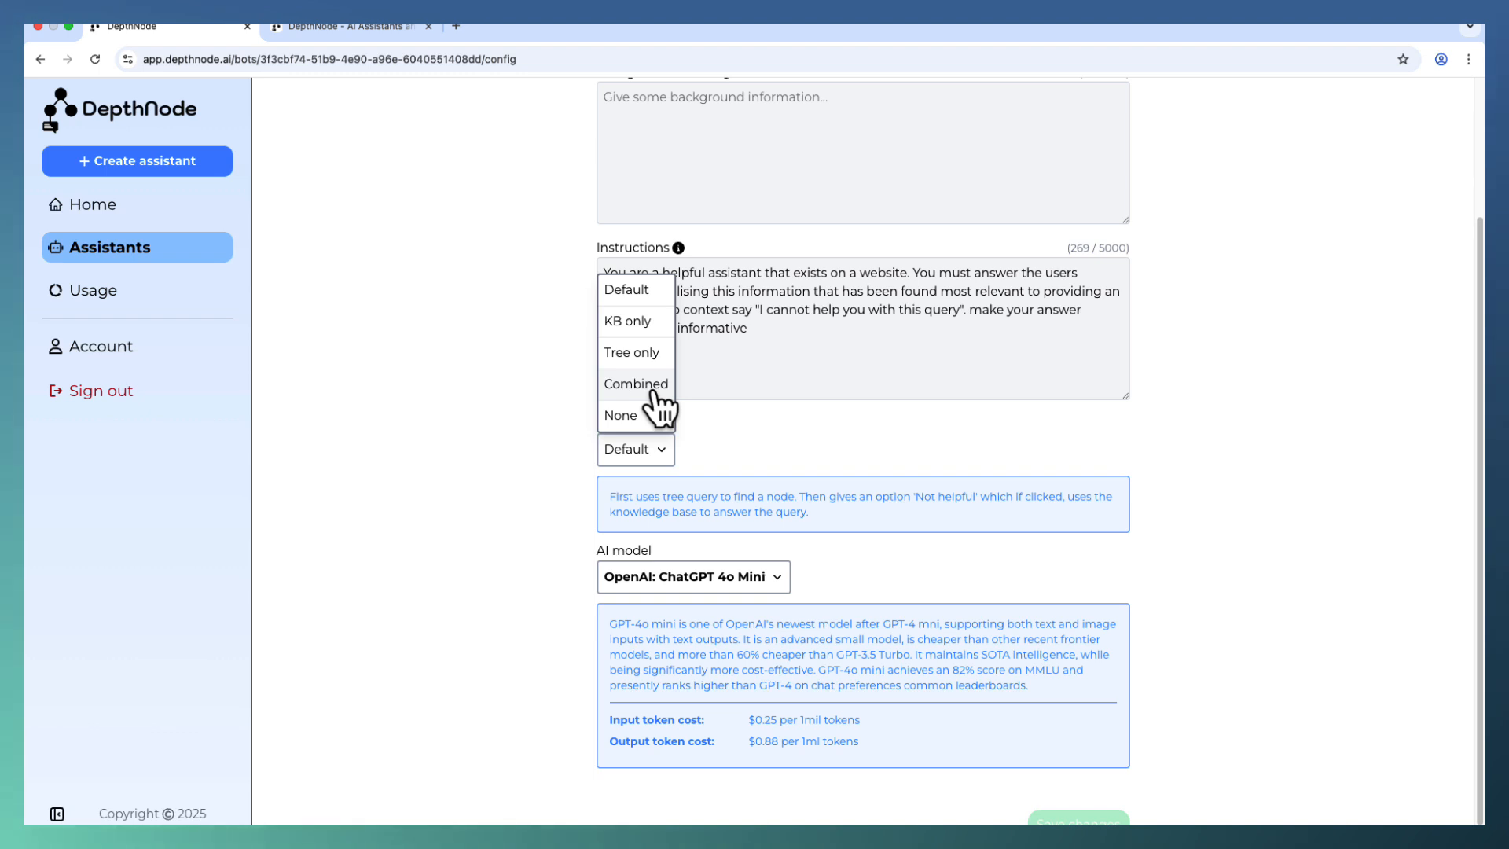
left_click(721, 431)
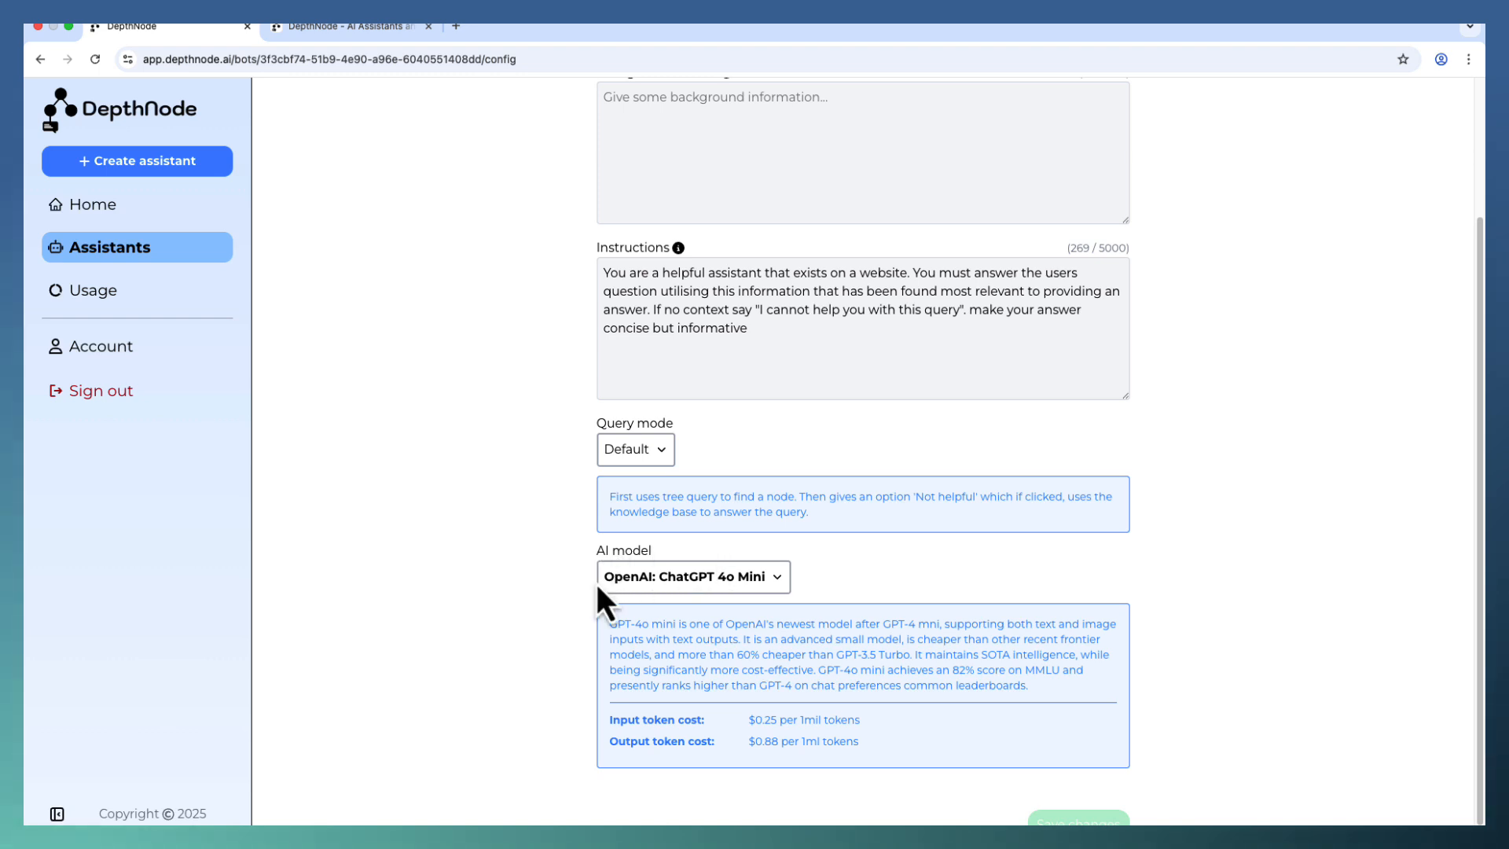
left_click(776, 579)
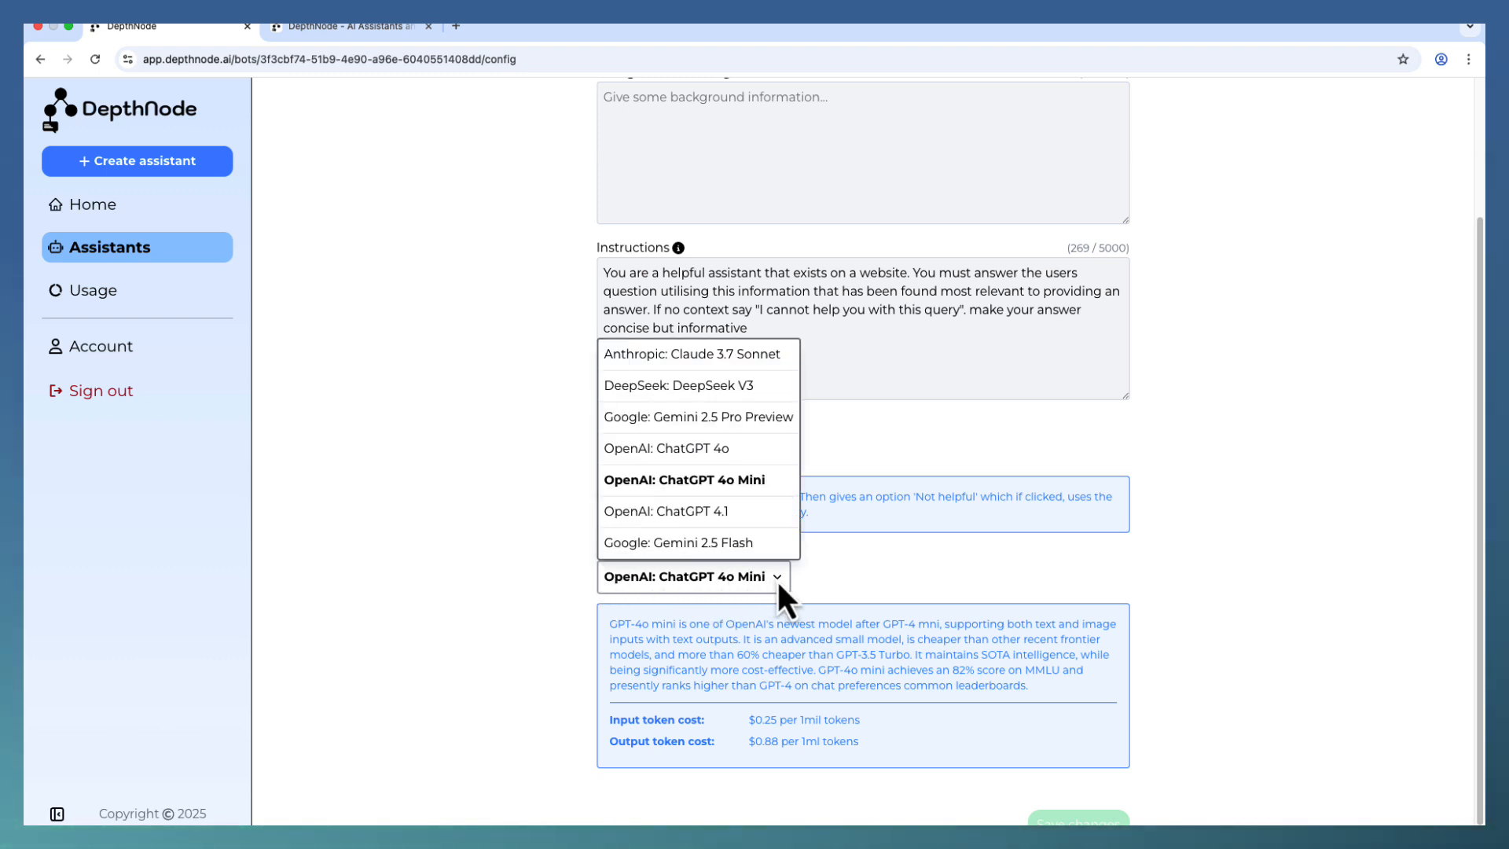
left_click(779, 577)
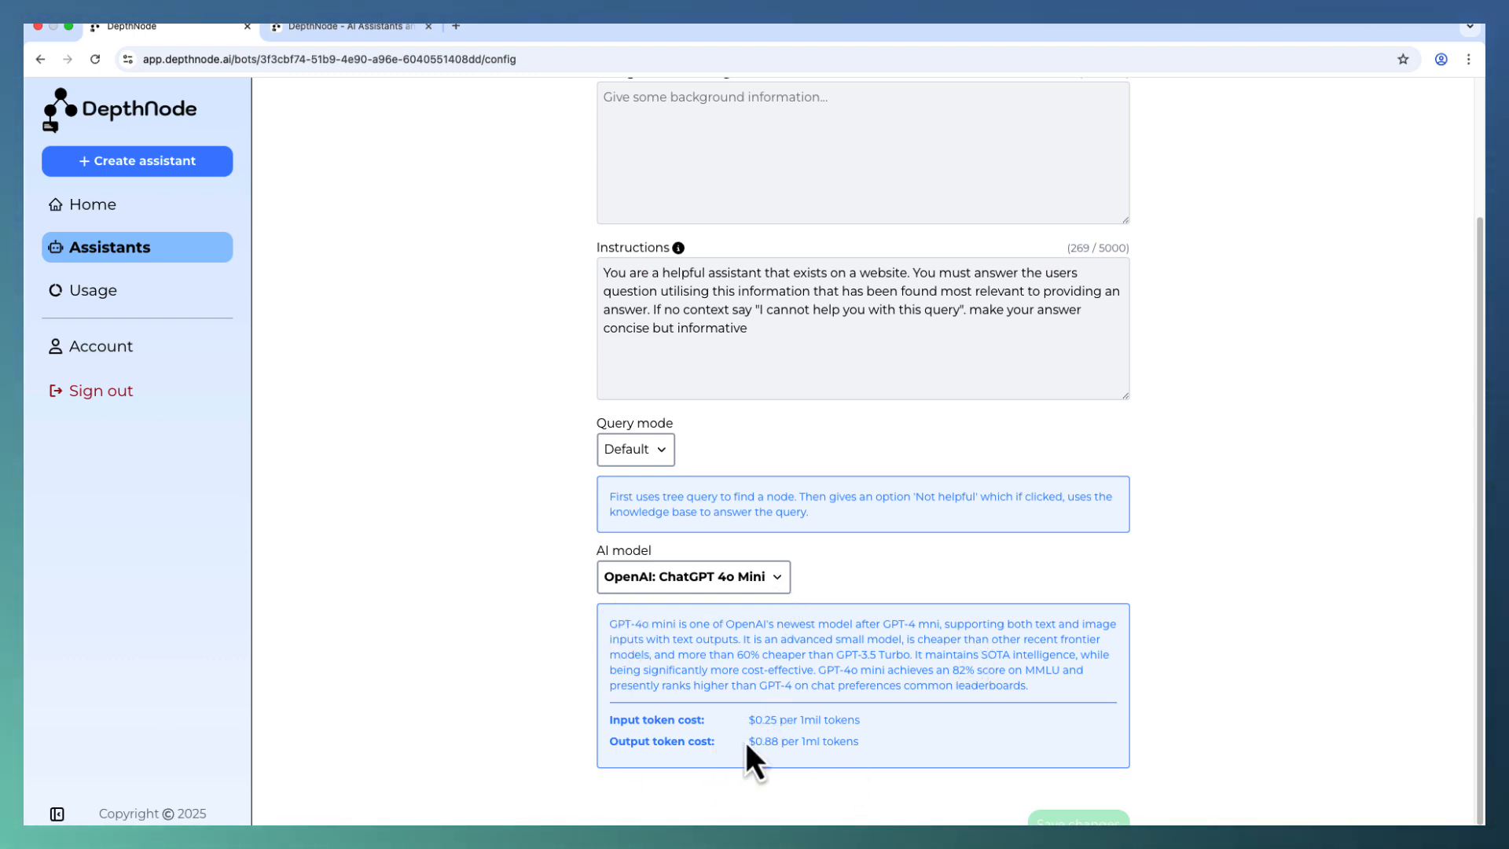
scroll(919, 555, "up", 3)
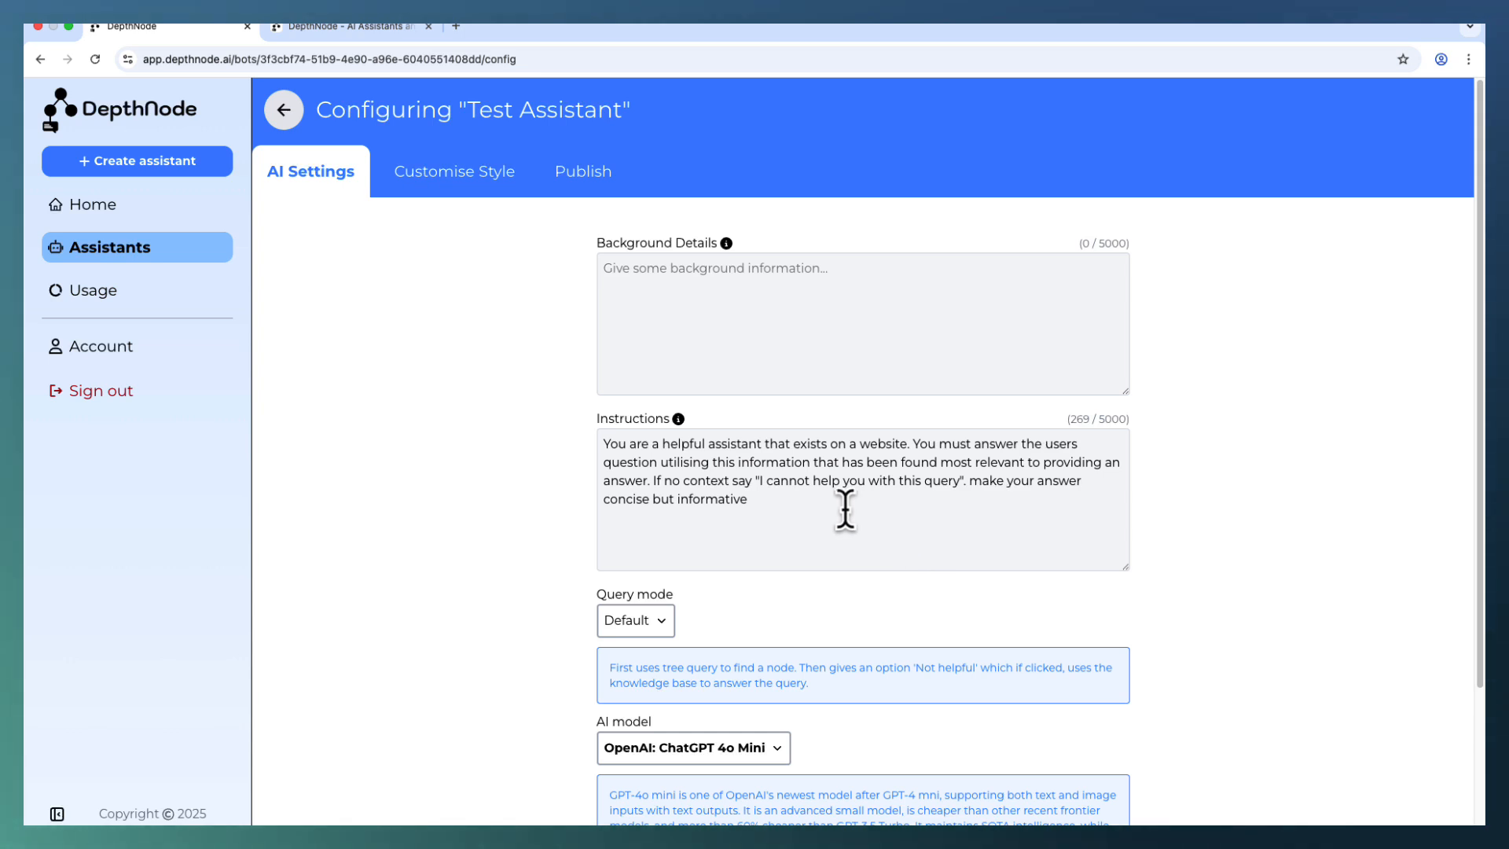
- Review the publishing options, including the website embed code and the standalone web chat link, switching standalone chat on and off again
left_click(582, 188)
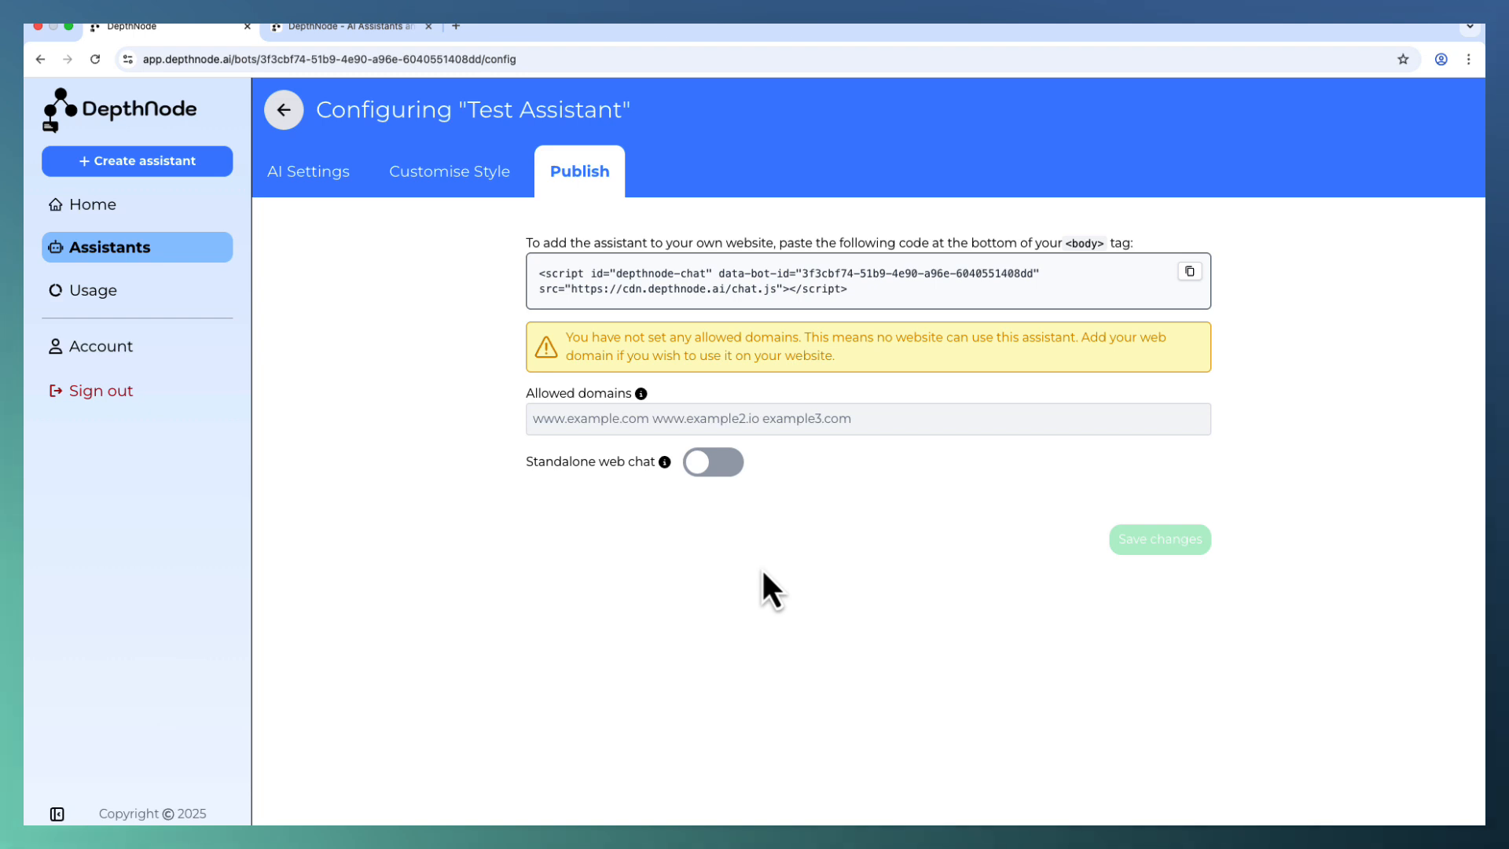
triple_click(530, 275)
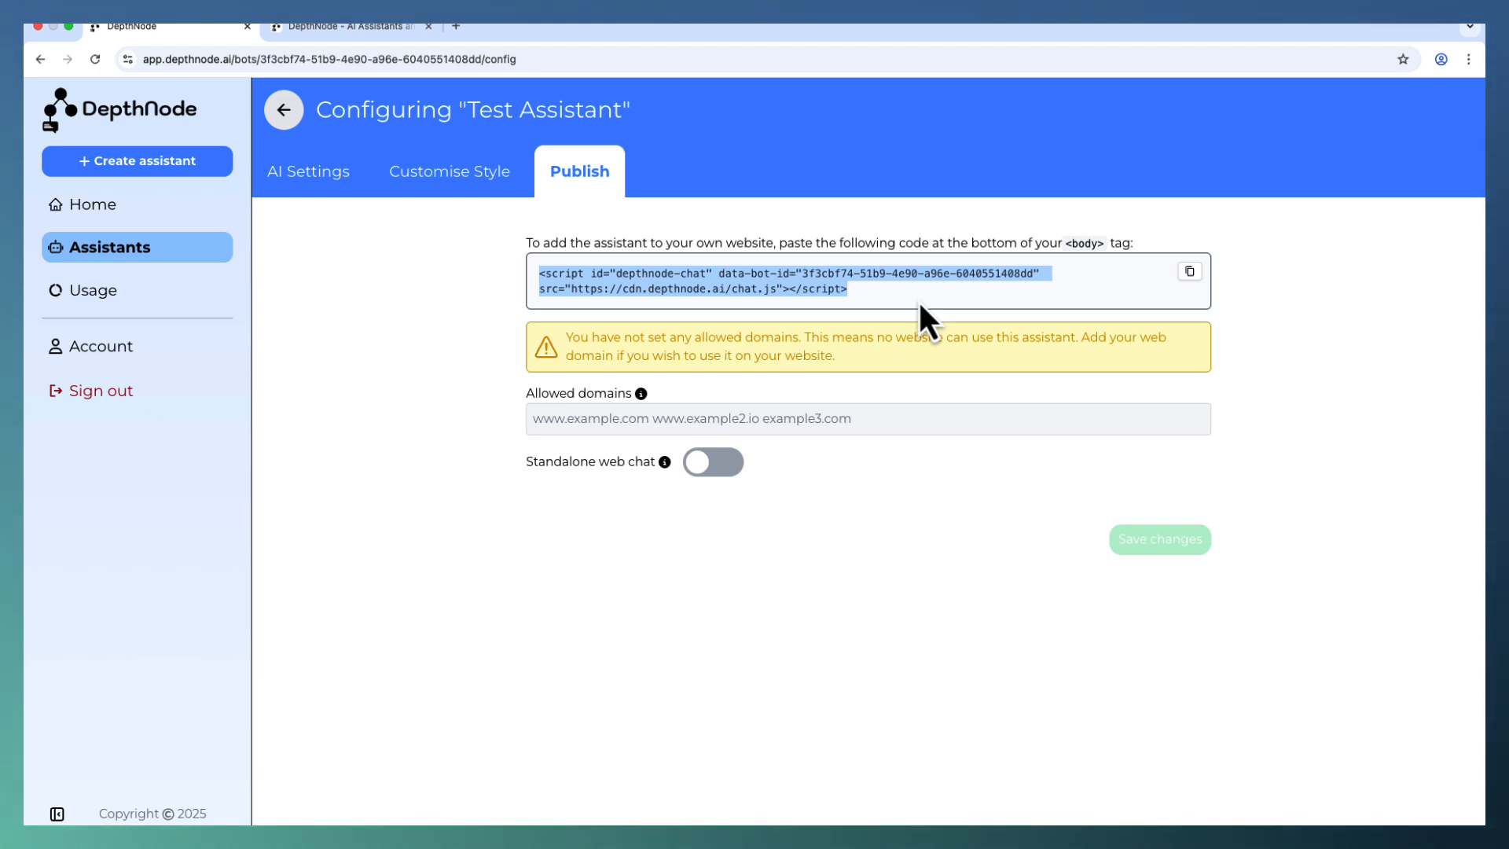
left_click(711, 464)
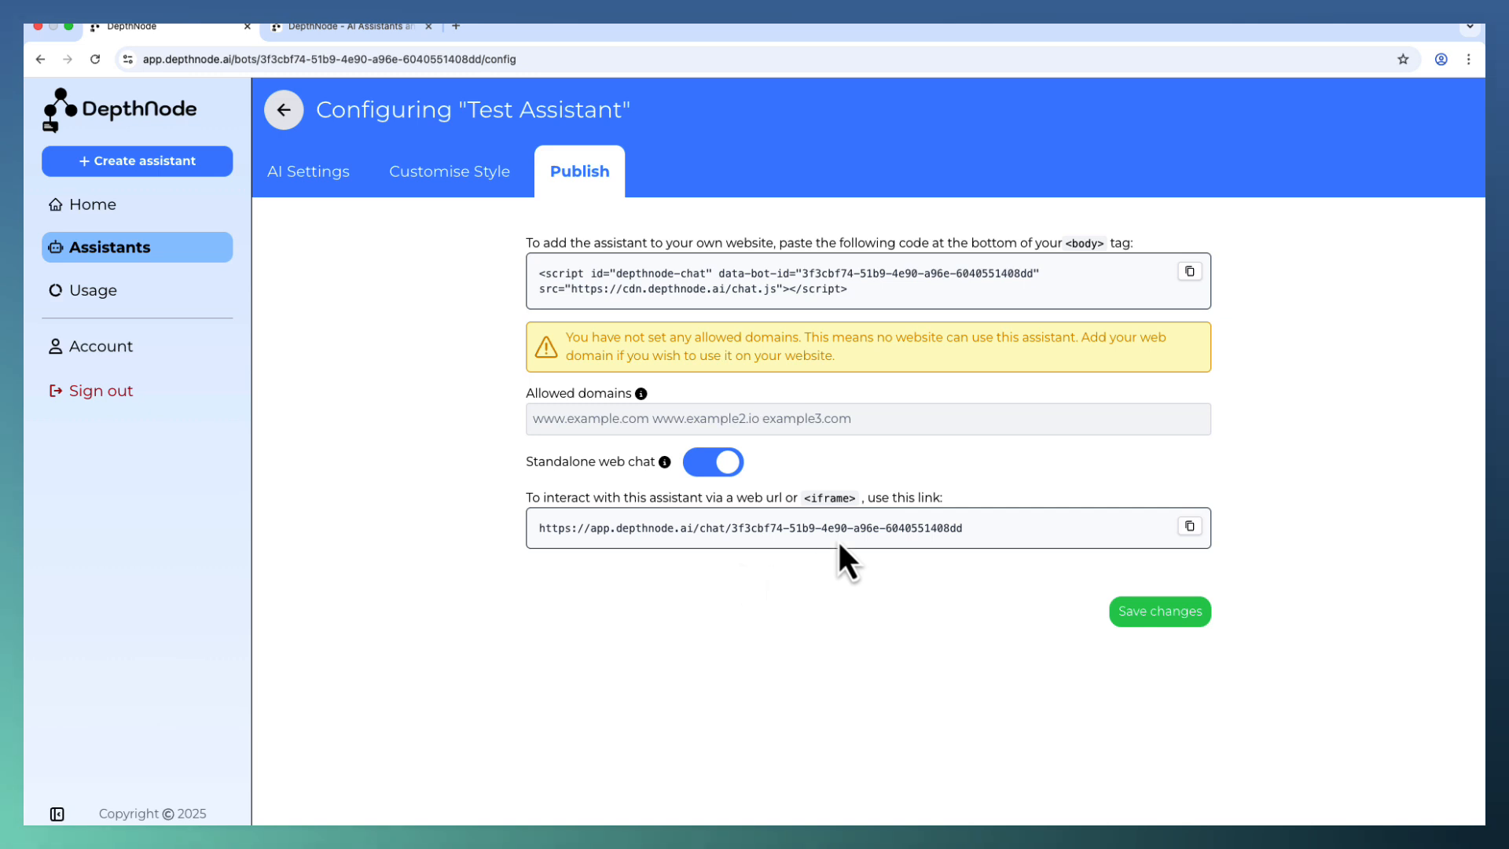
triple_click(975, 528)
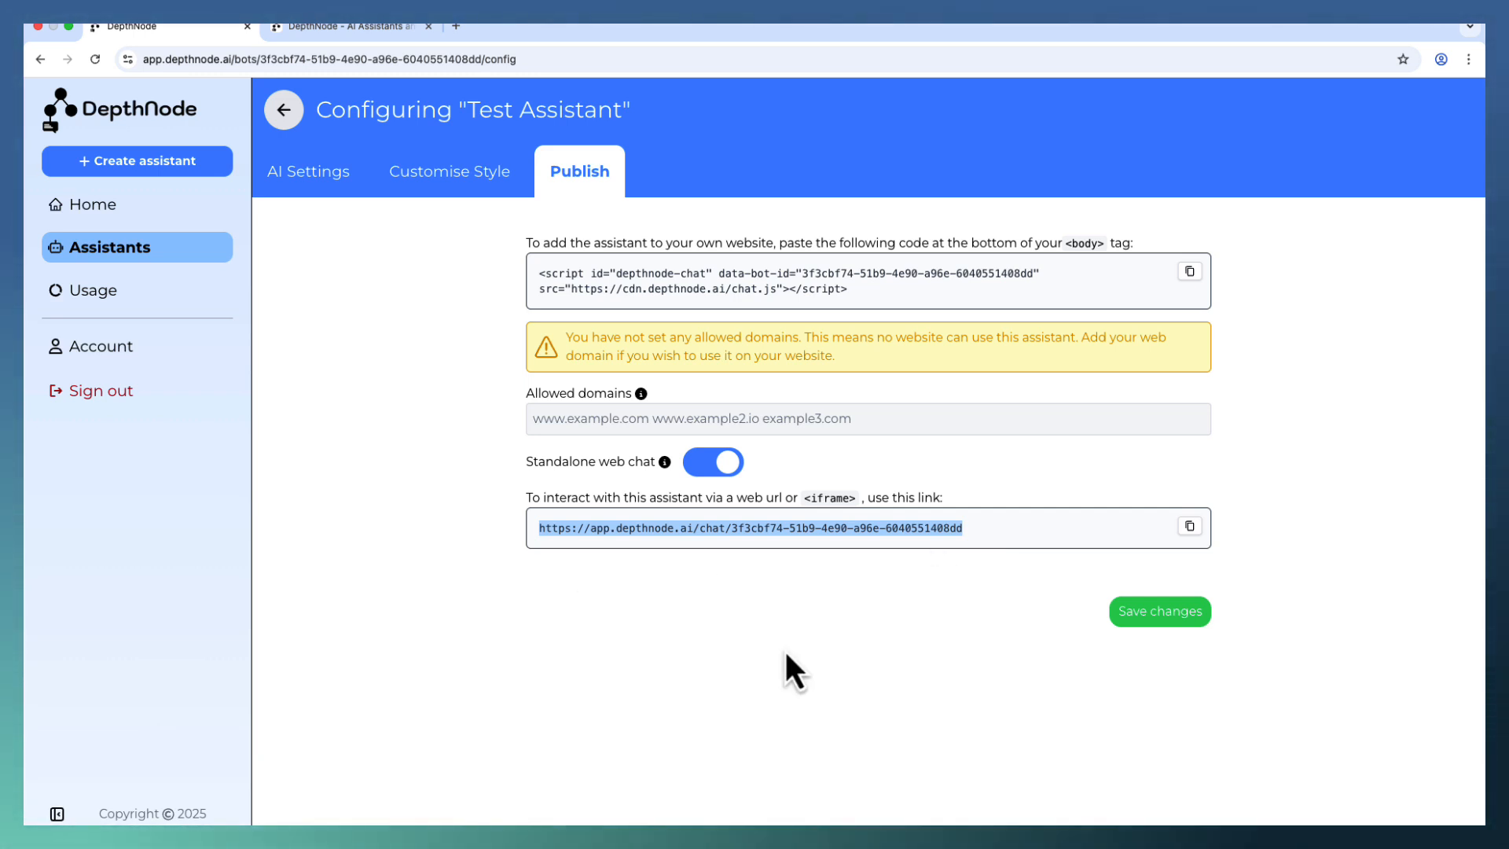
left_click(716, 465)
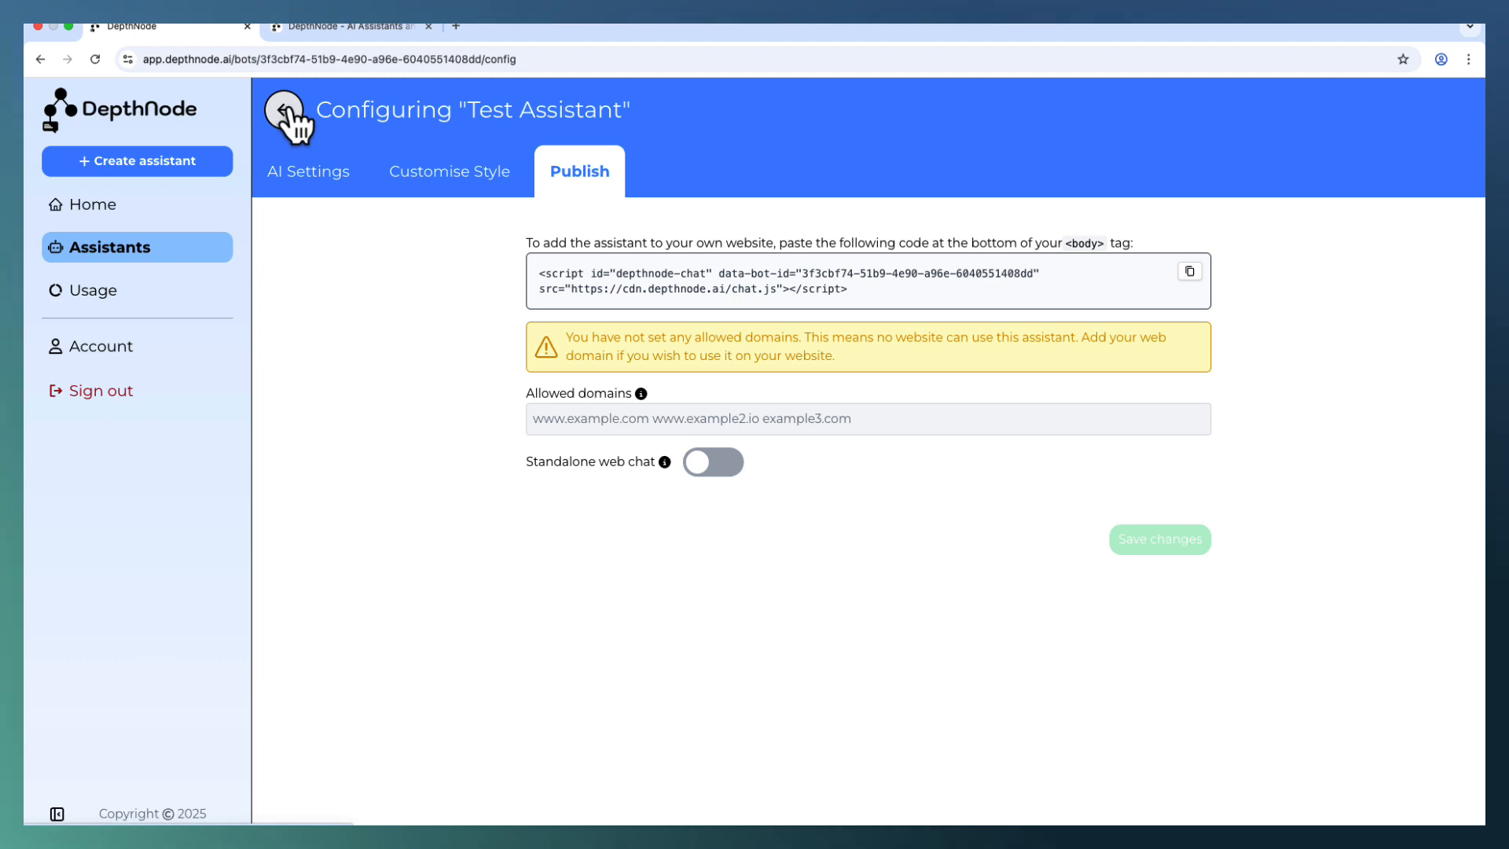
- Test the assistant by sending "hello" in the test chat, answer its reply with "Not helpful", and close the chat
left_click(286, 111)
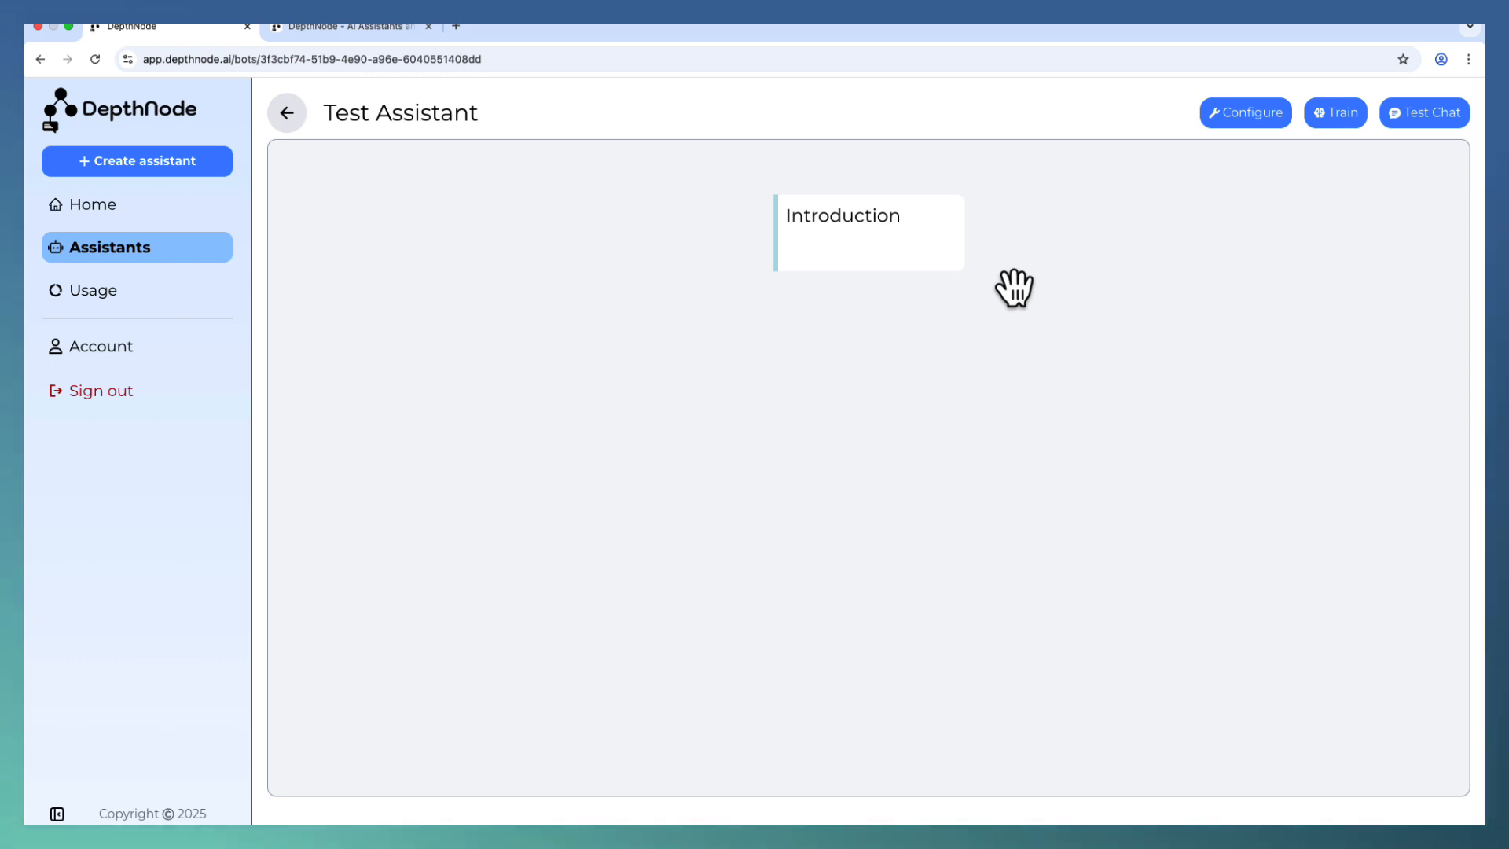
left_click(1432, 126)
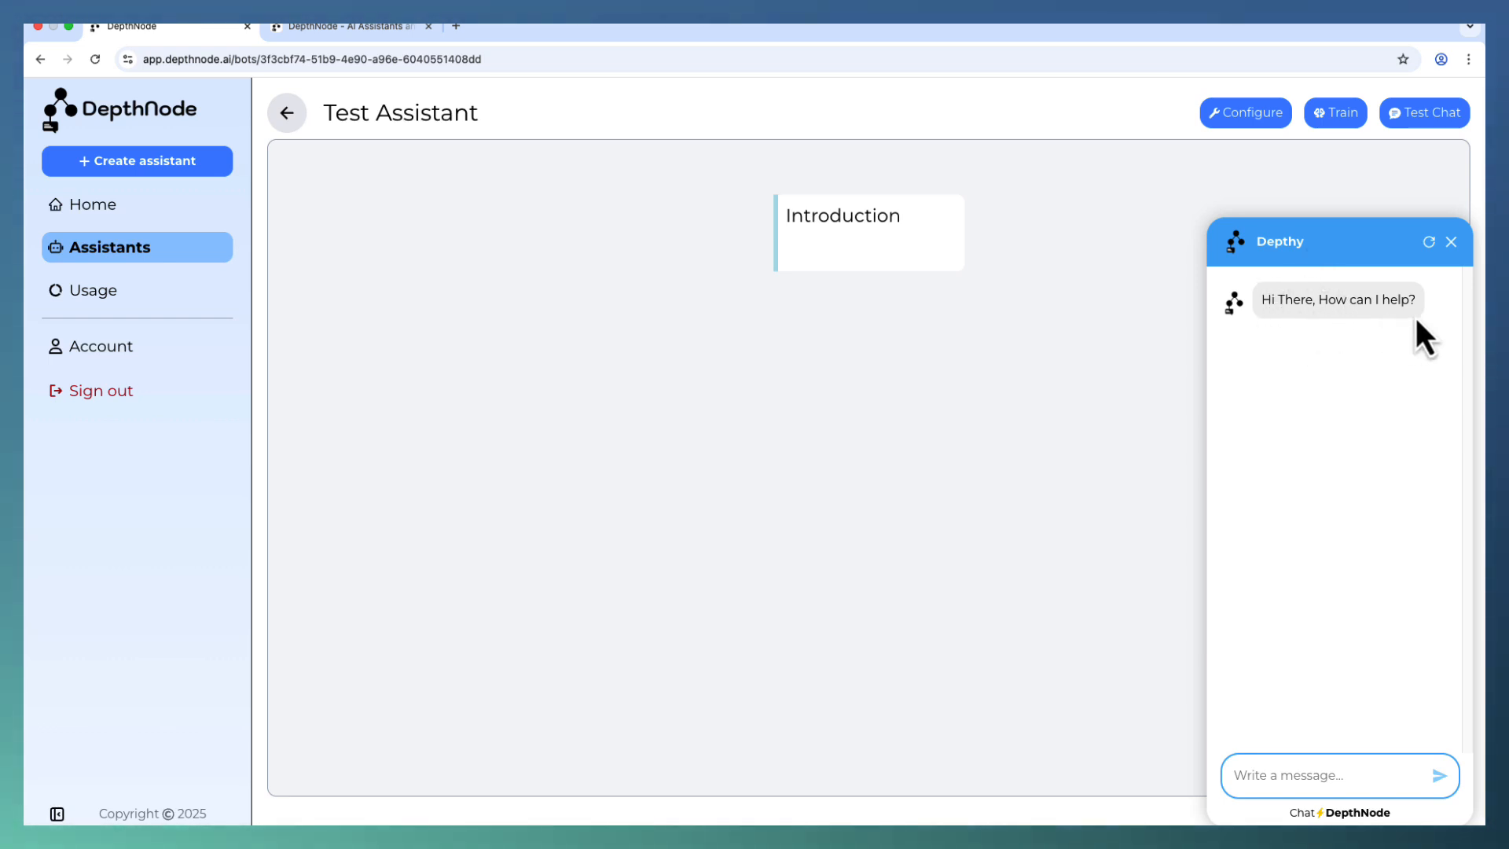
left_click(1339, 782)
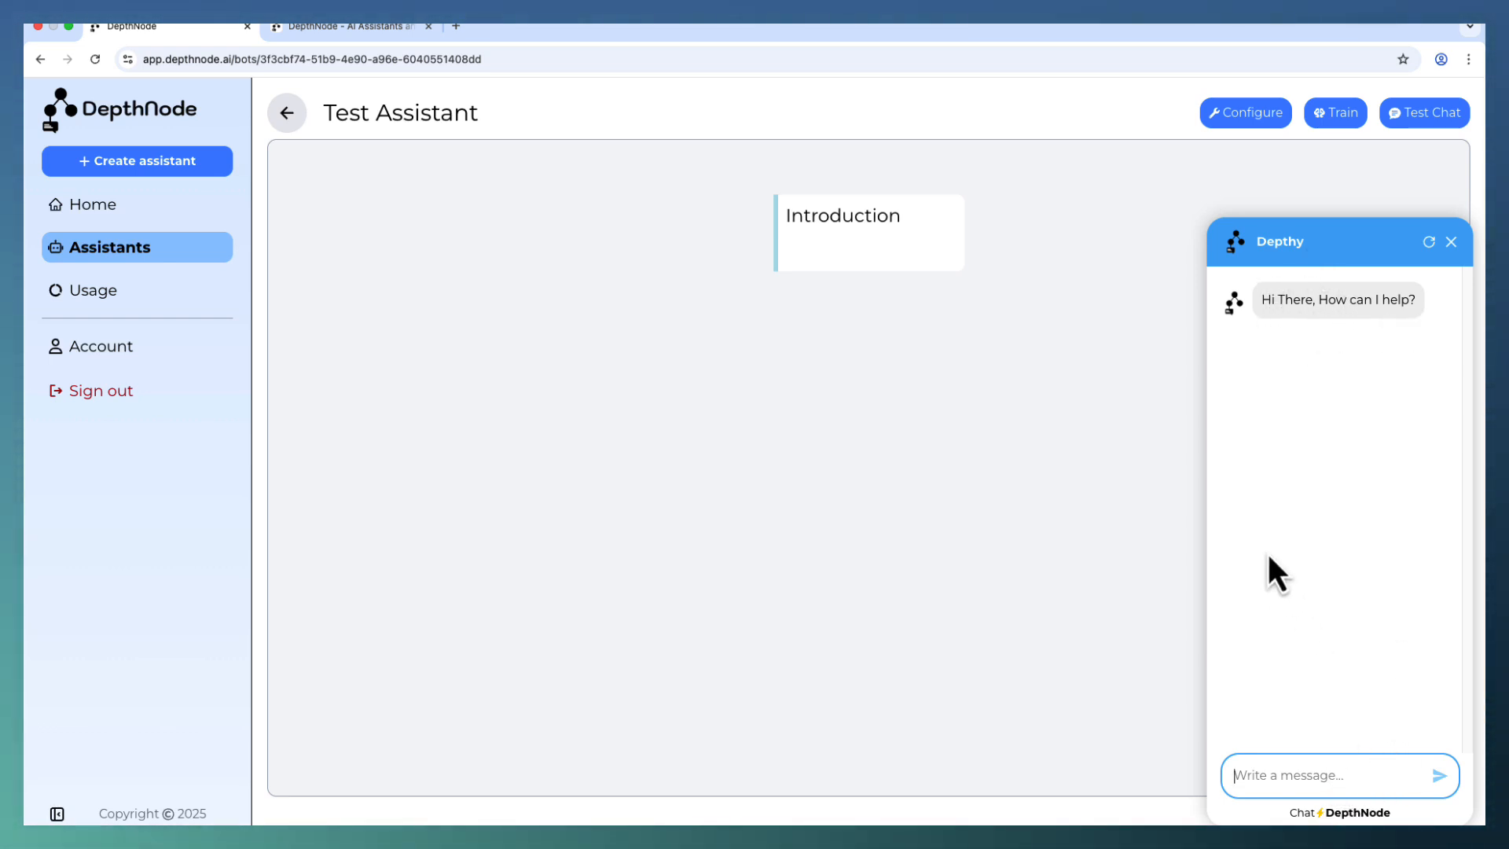
type("hello")
key("Return")
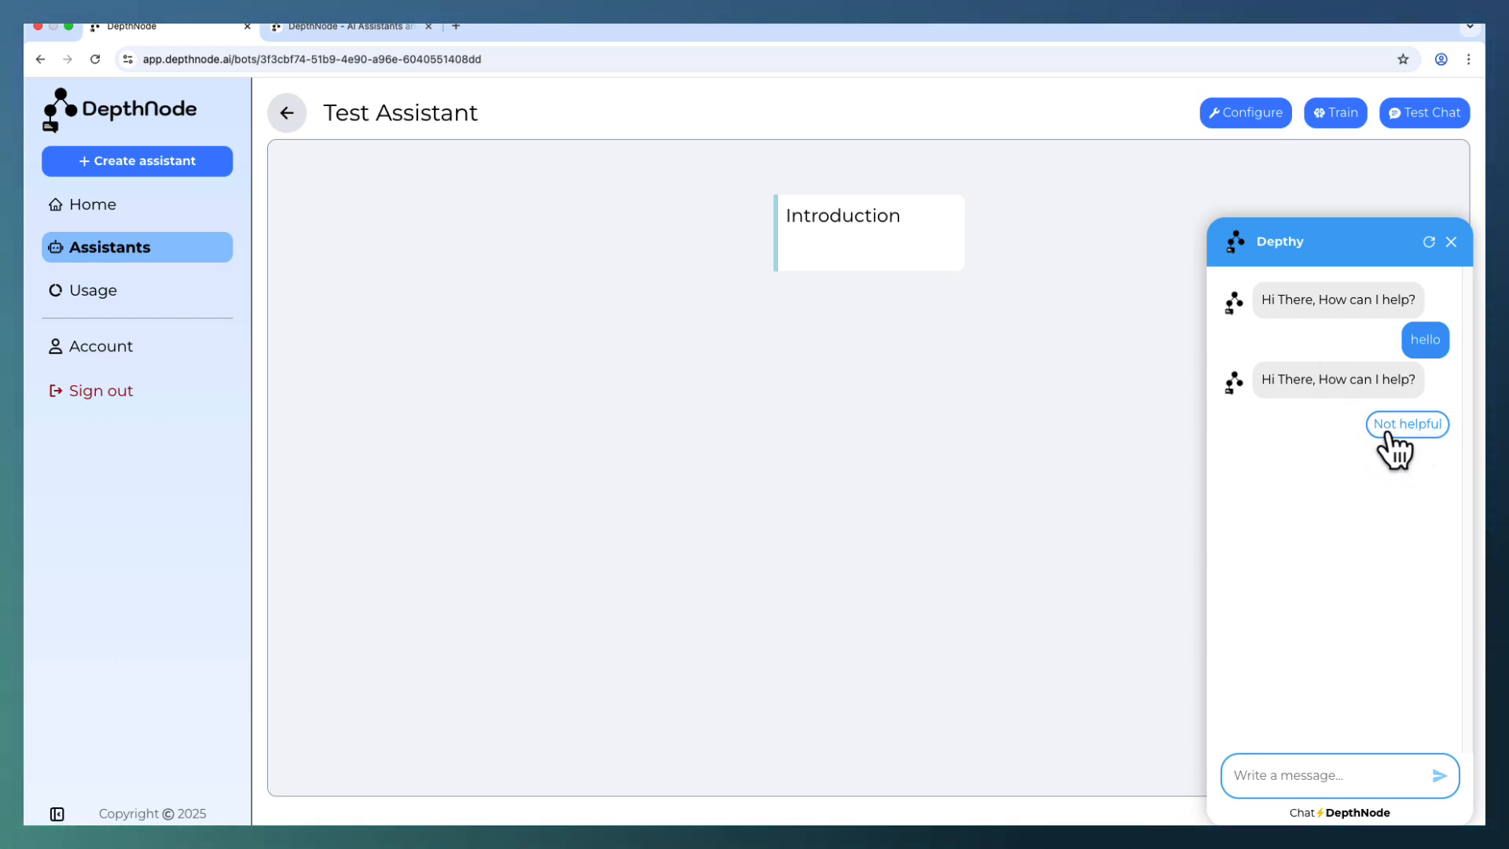
left_click(1409, 425)
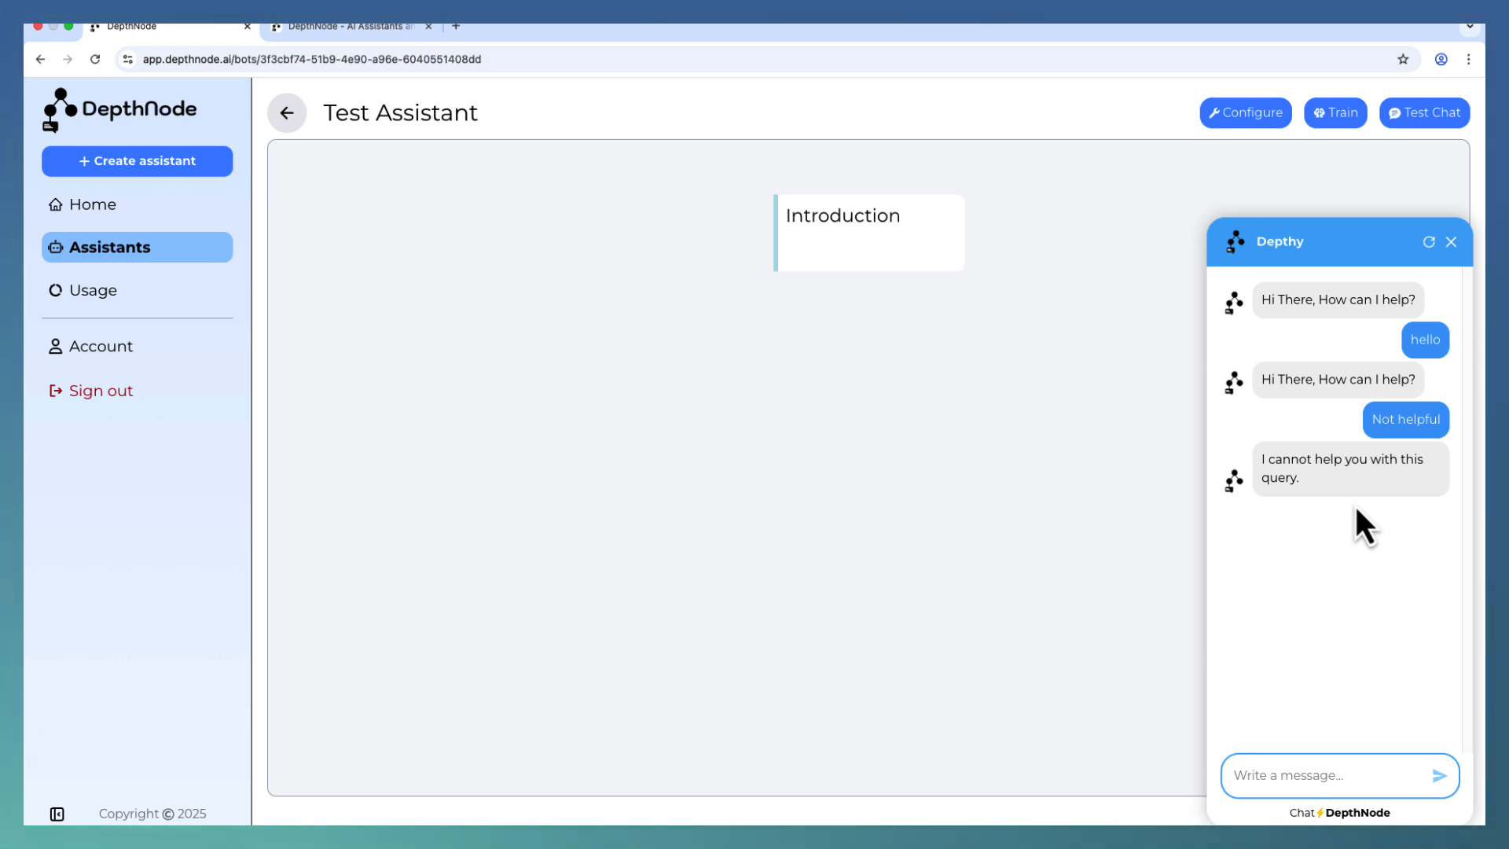
left_click(1451, 242)
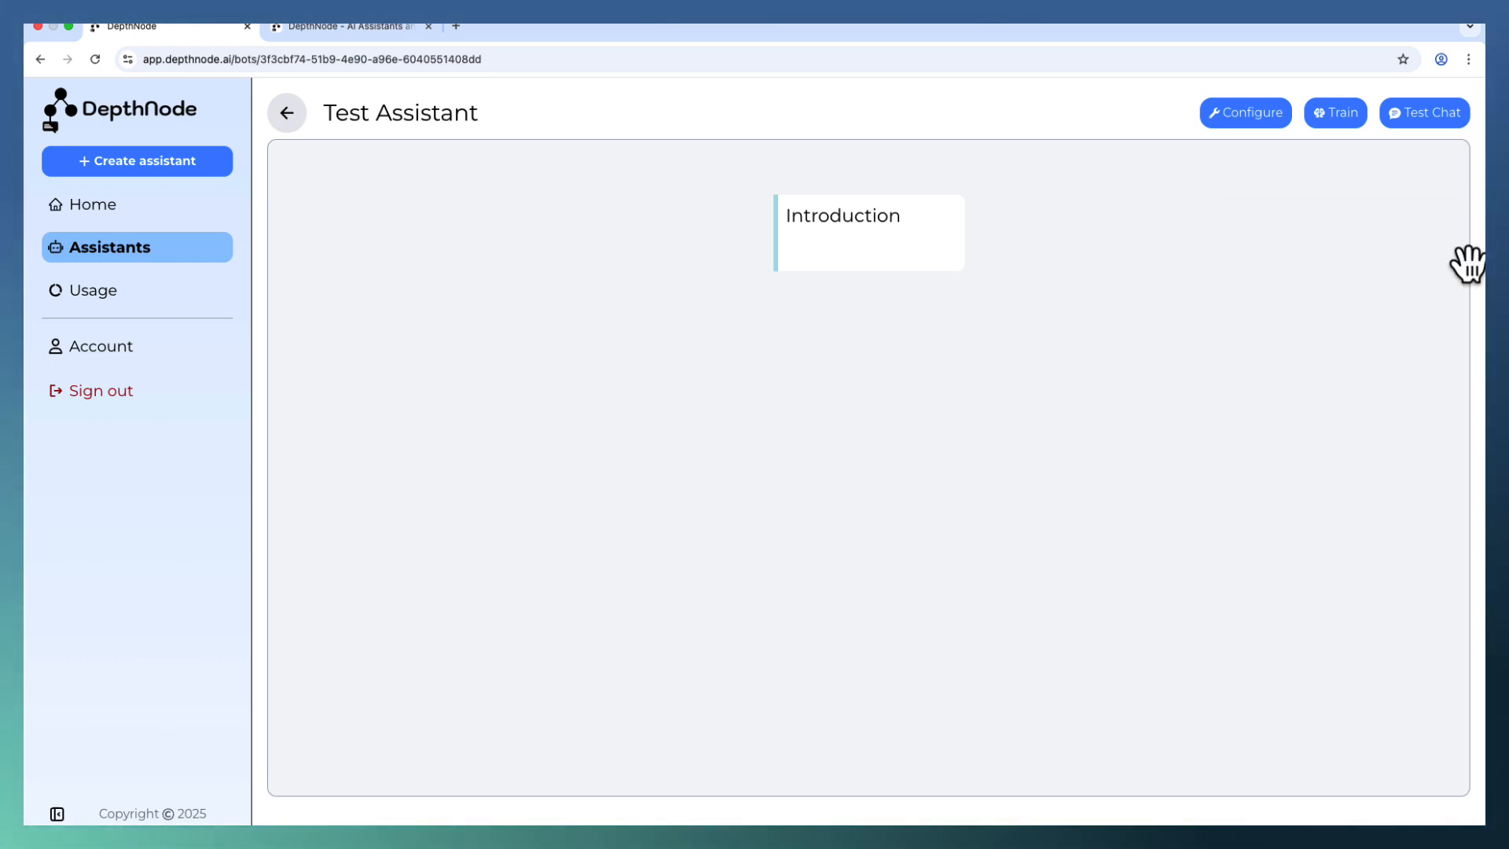
- Extend the assistant's instructions with "If the user thanks you or greet you in any way then reply with a kind and profession response." and save
left_click(1264, 120)
left_click(789, 532)
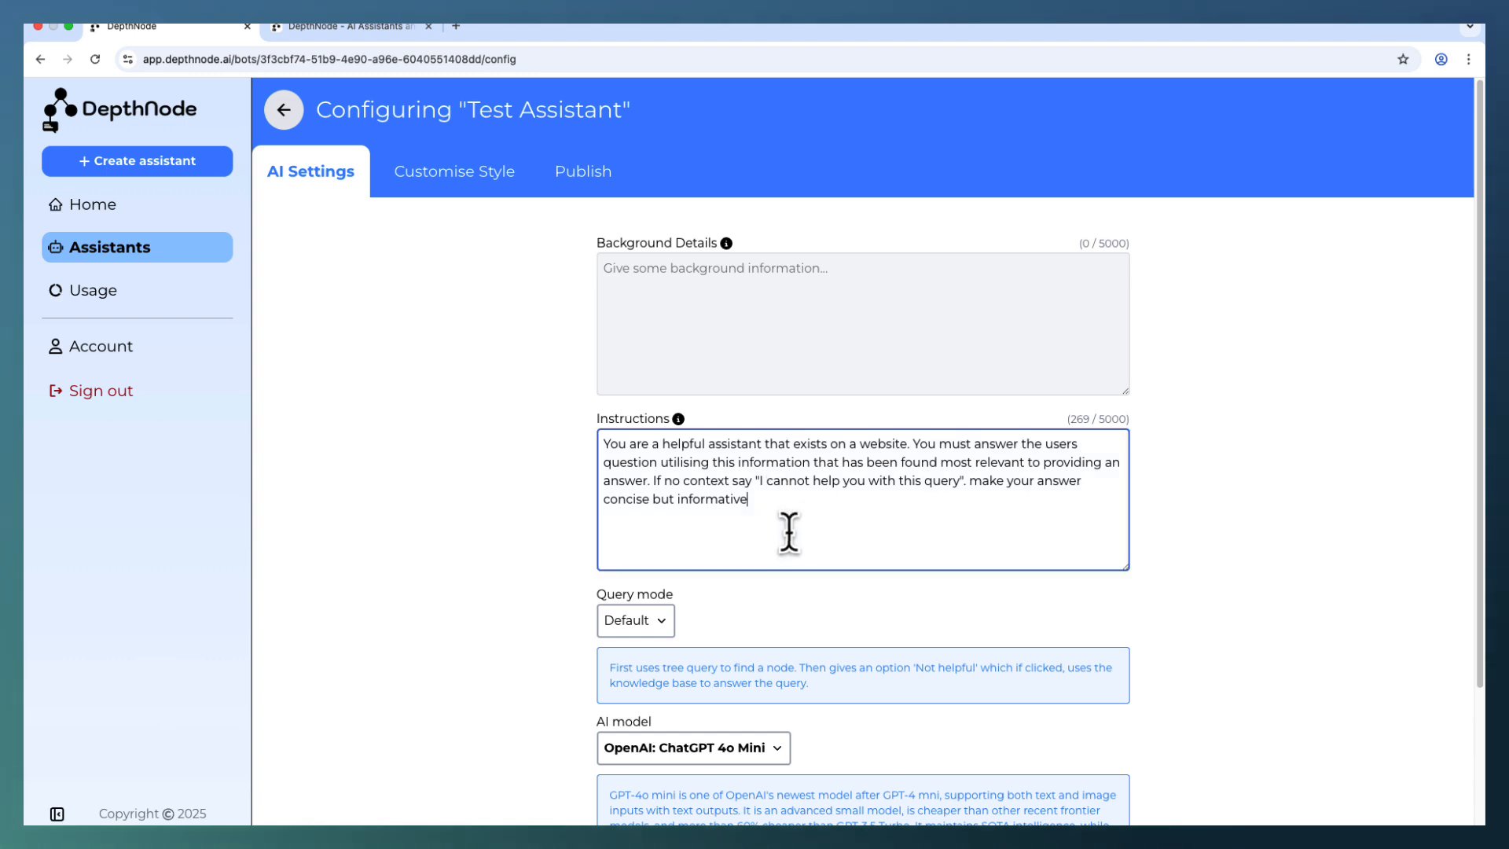
type(".")
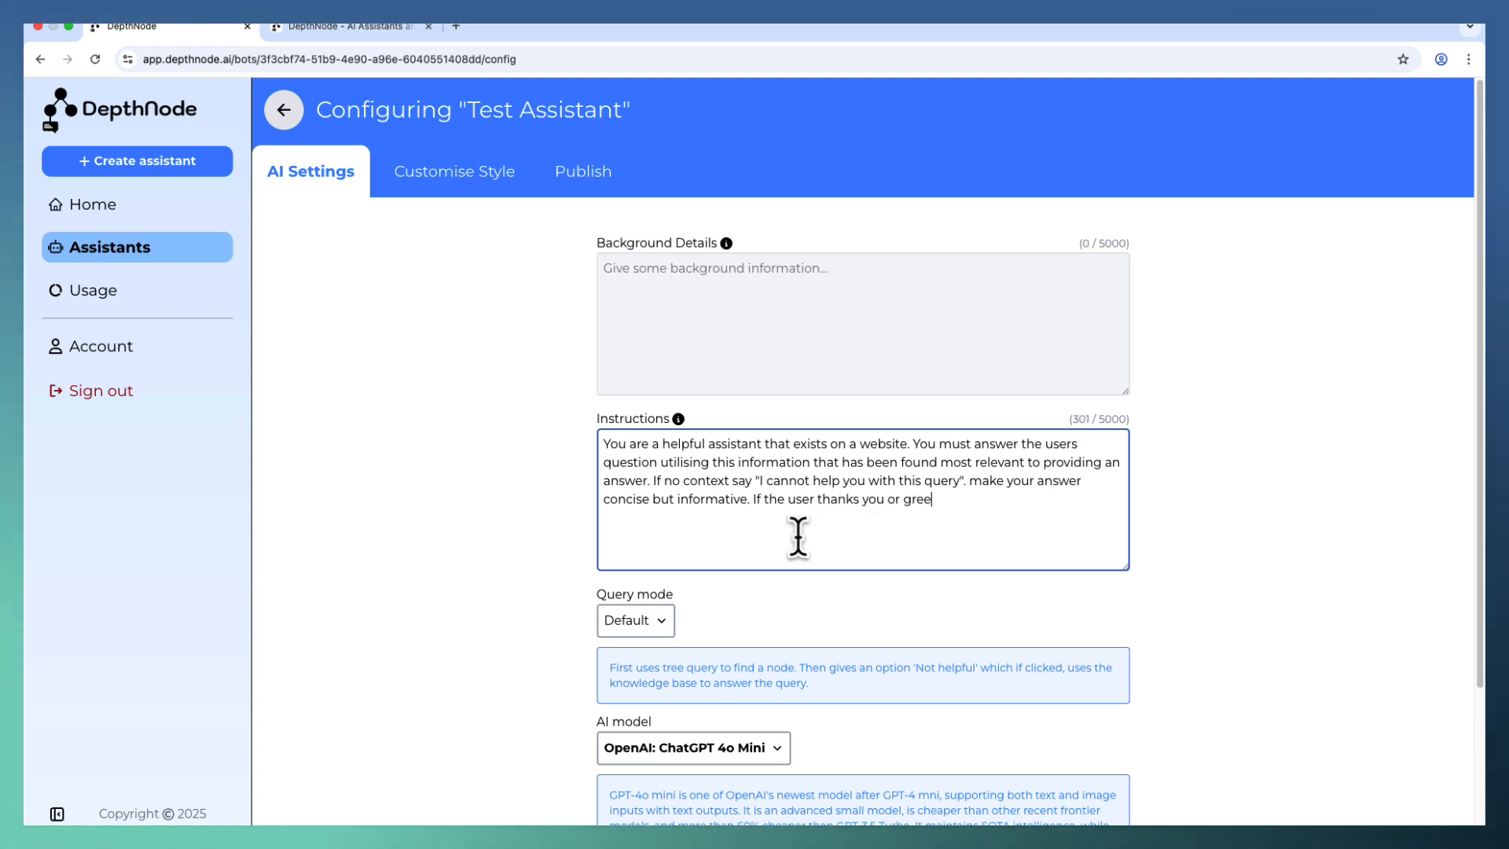
type("ou in an")
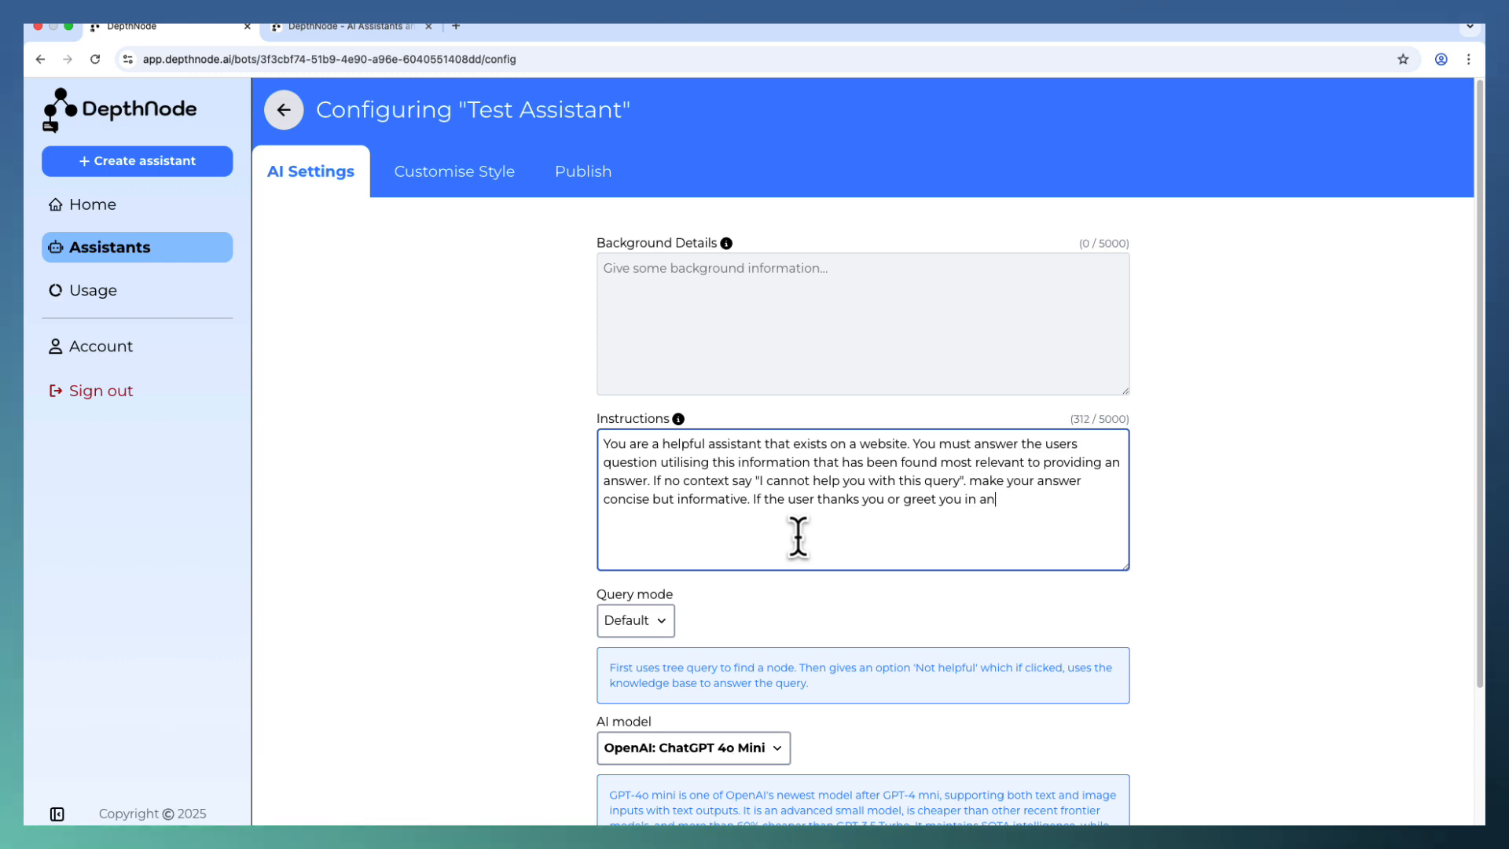
type("y way then r")
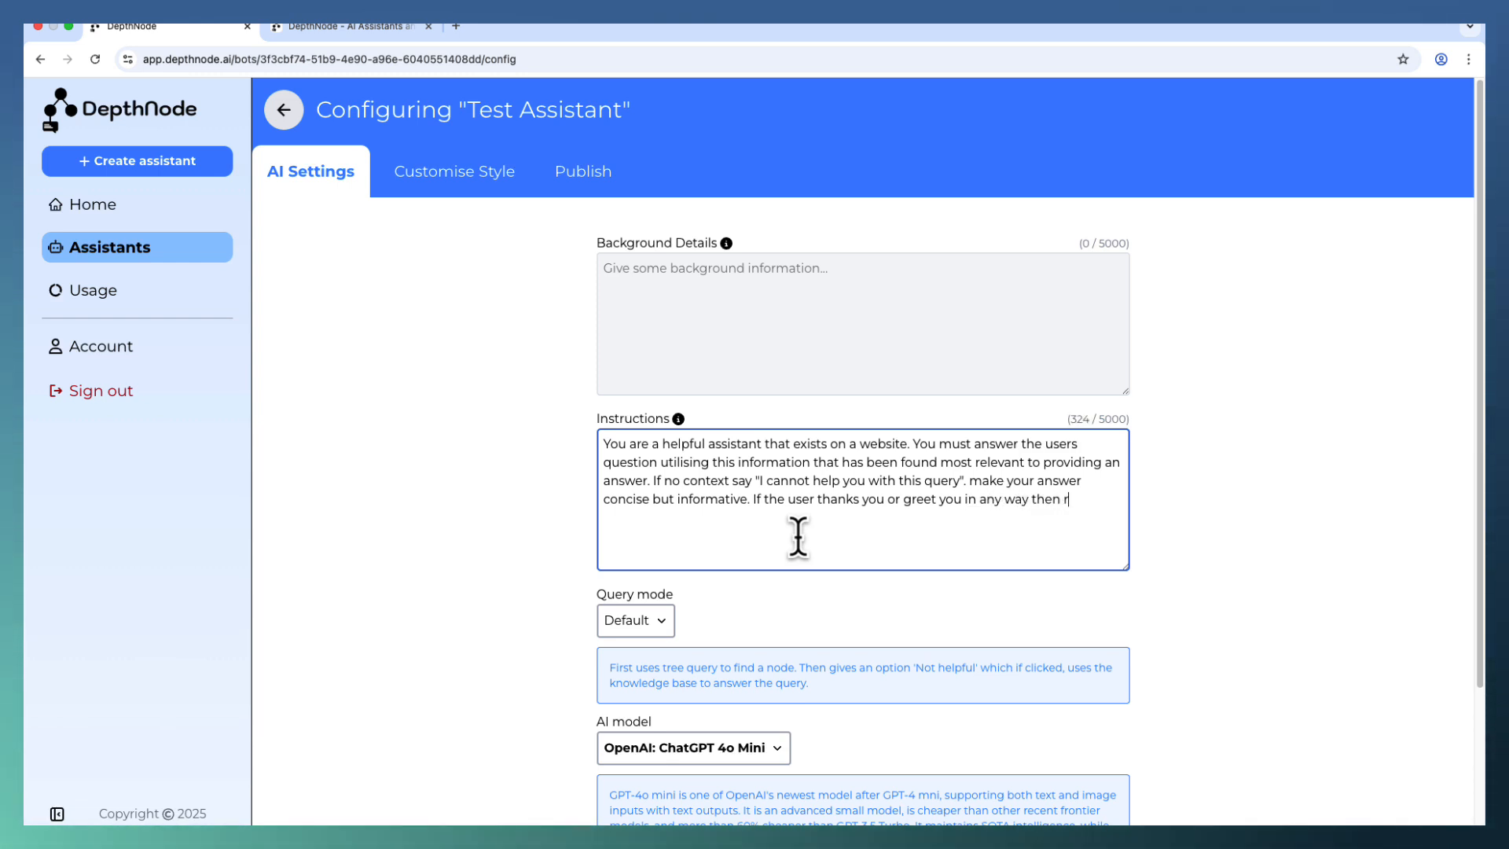
type("eply with a kind an")
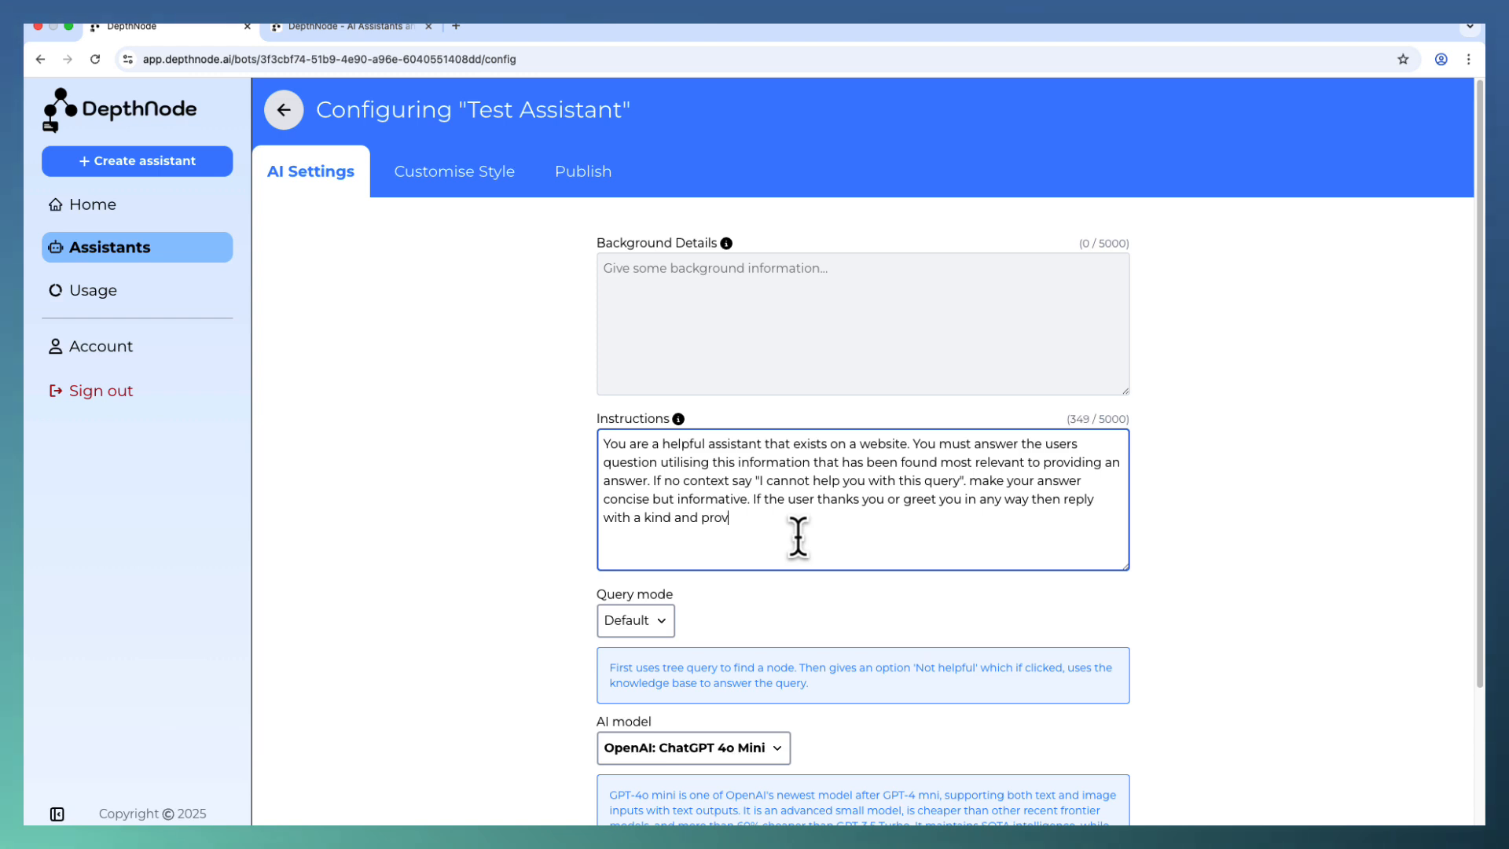
type("d profession resp")
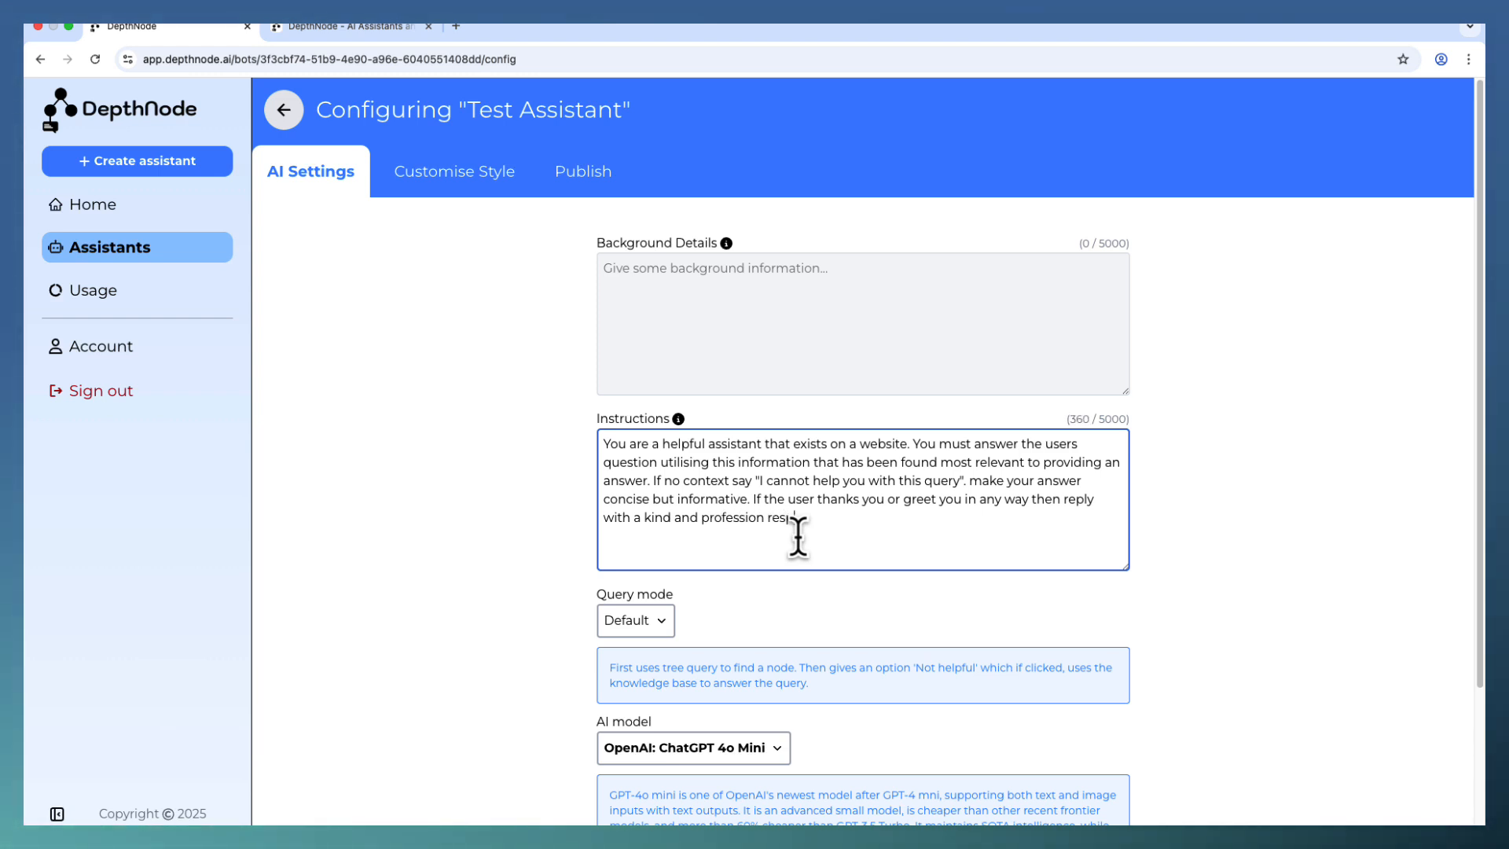
type("onse.")
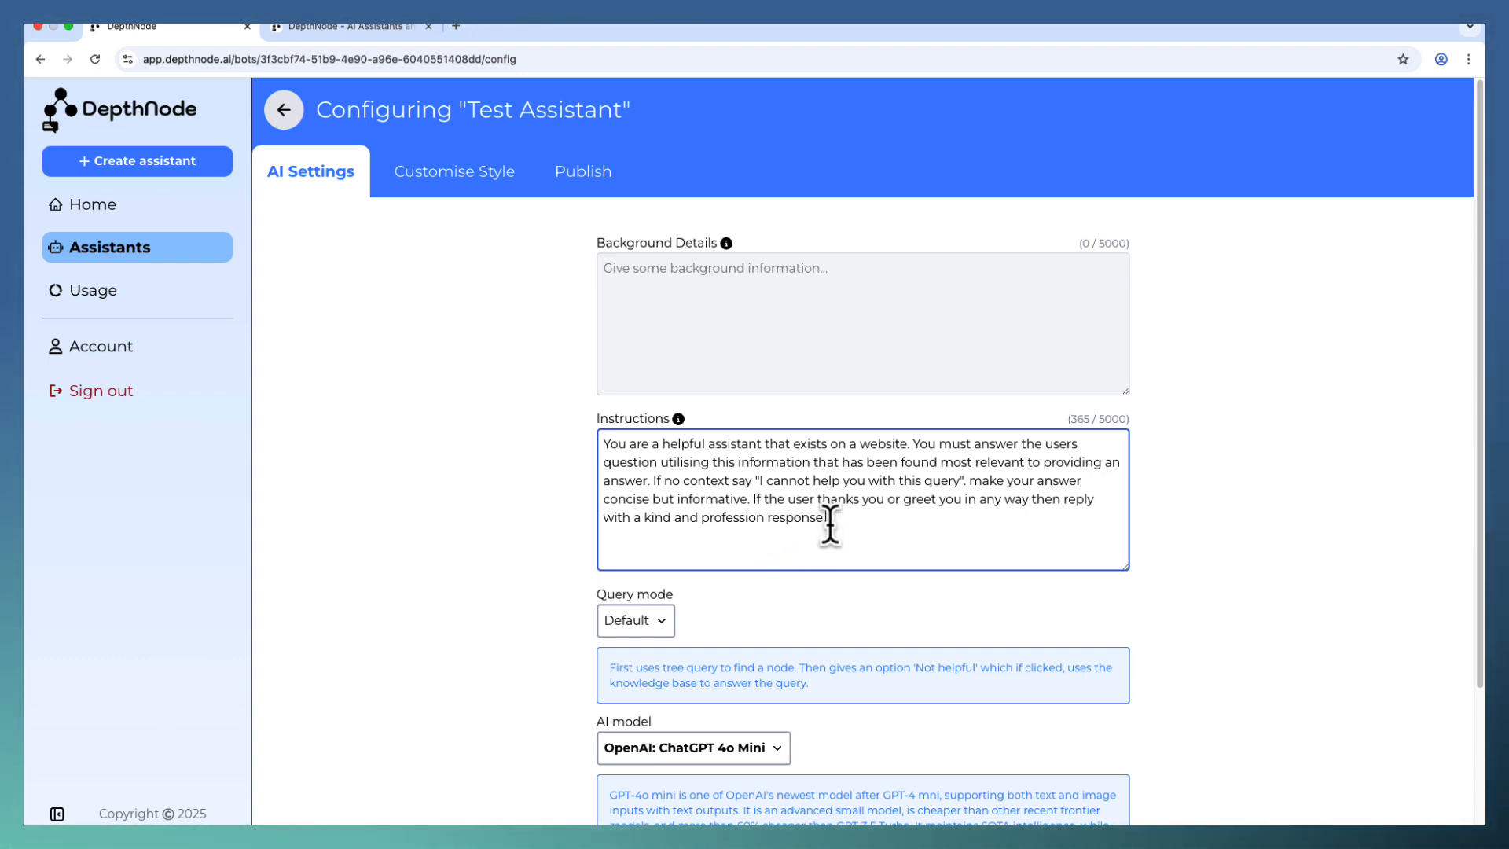
scroll(864, 597, "down", 3)
left_click(1085, 812)
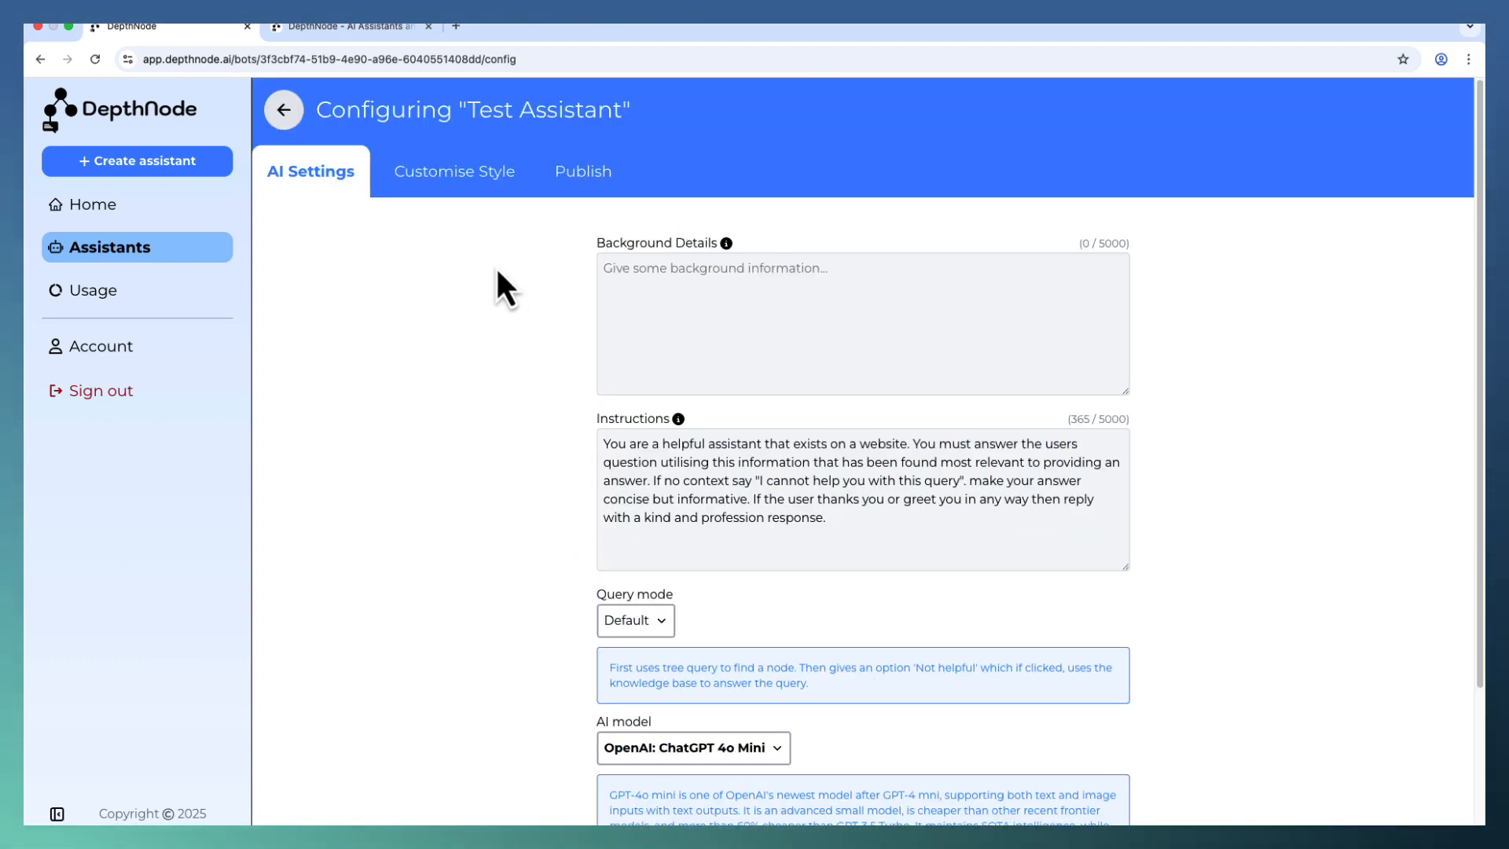
left_click(284, 110)
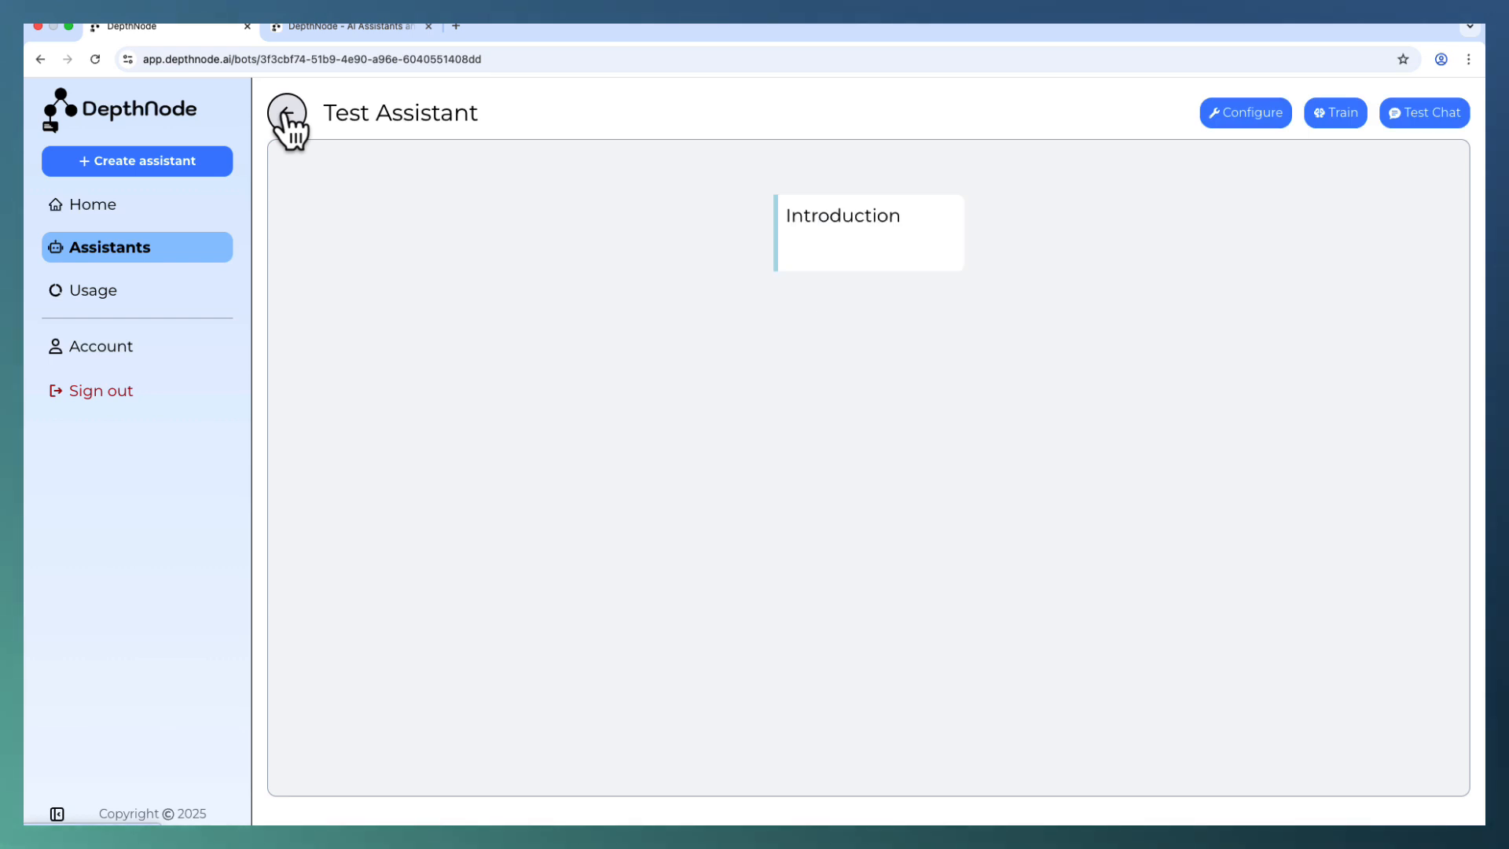
- Retest the assistant with "hello" in the test chat, answer its reply with "Not helpful", and close the chat
left_click(1412, 124)
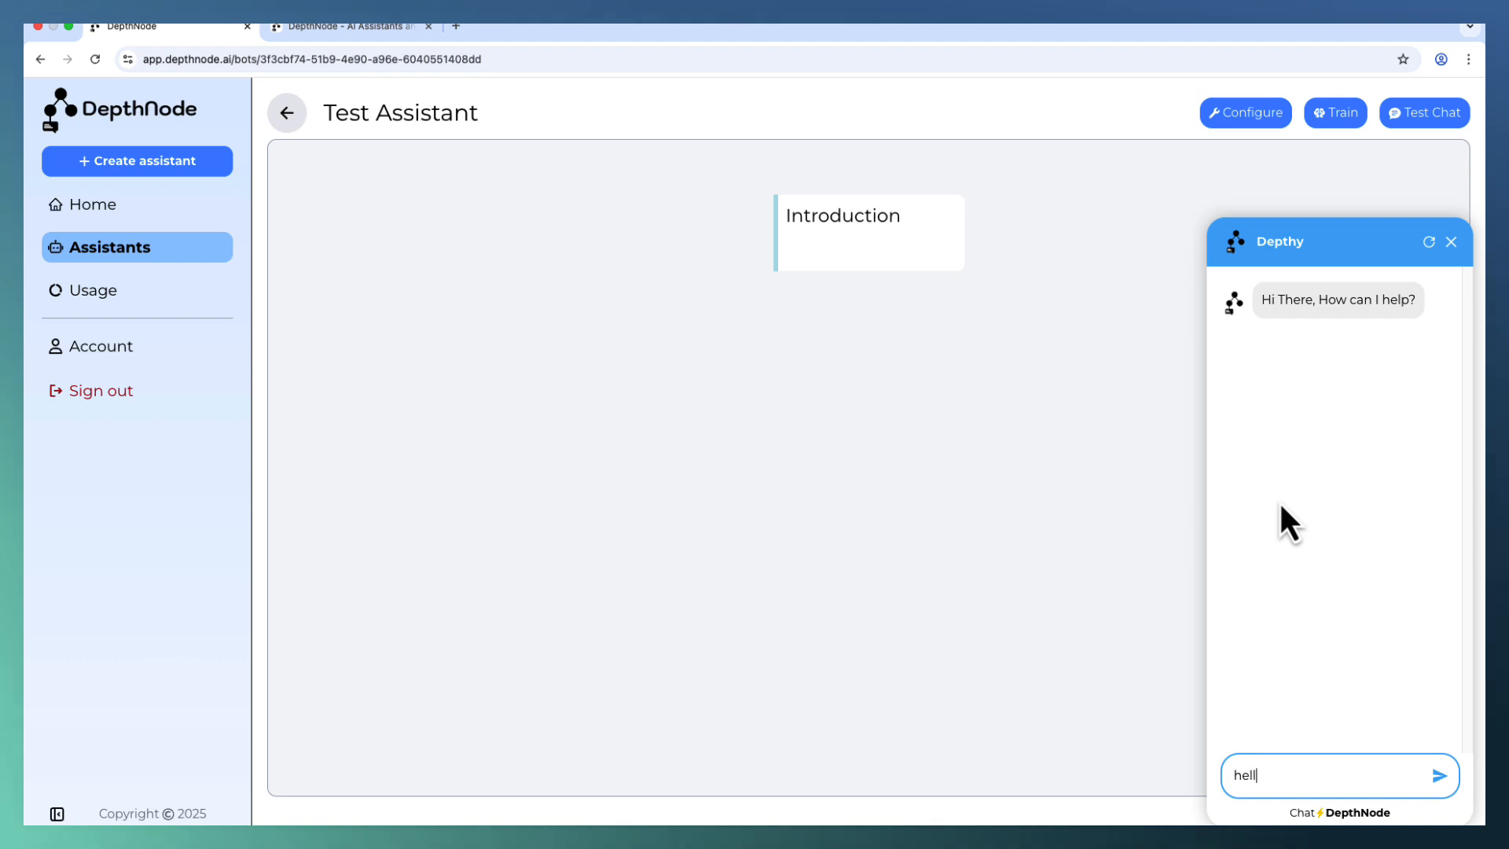
key("Return")
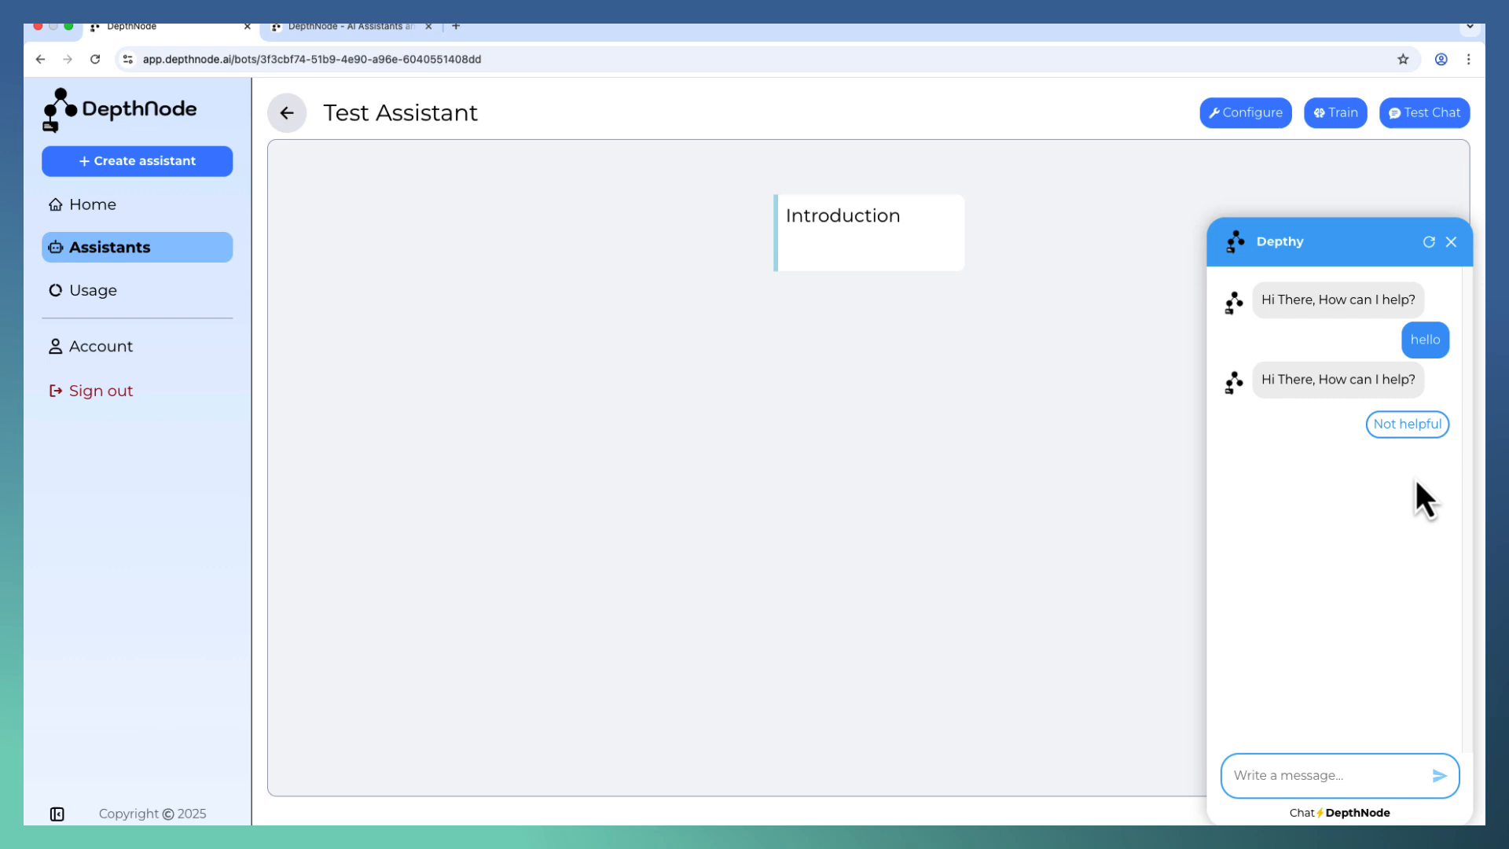
left_click(1406, 424)
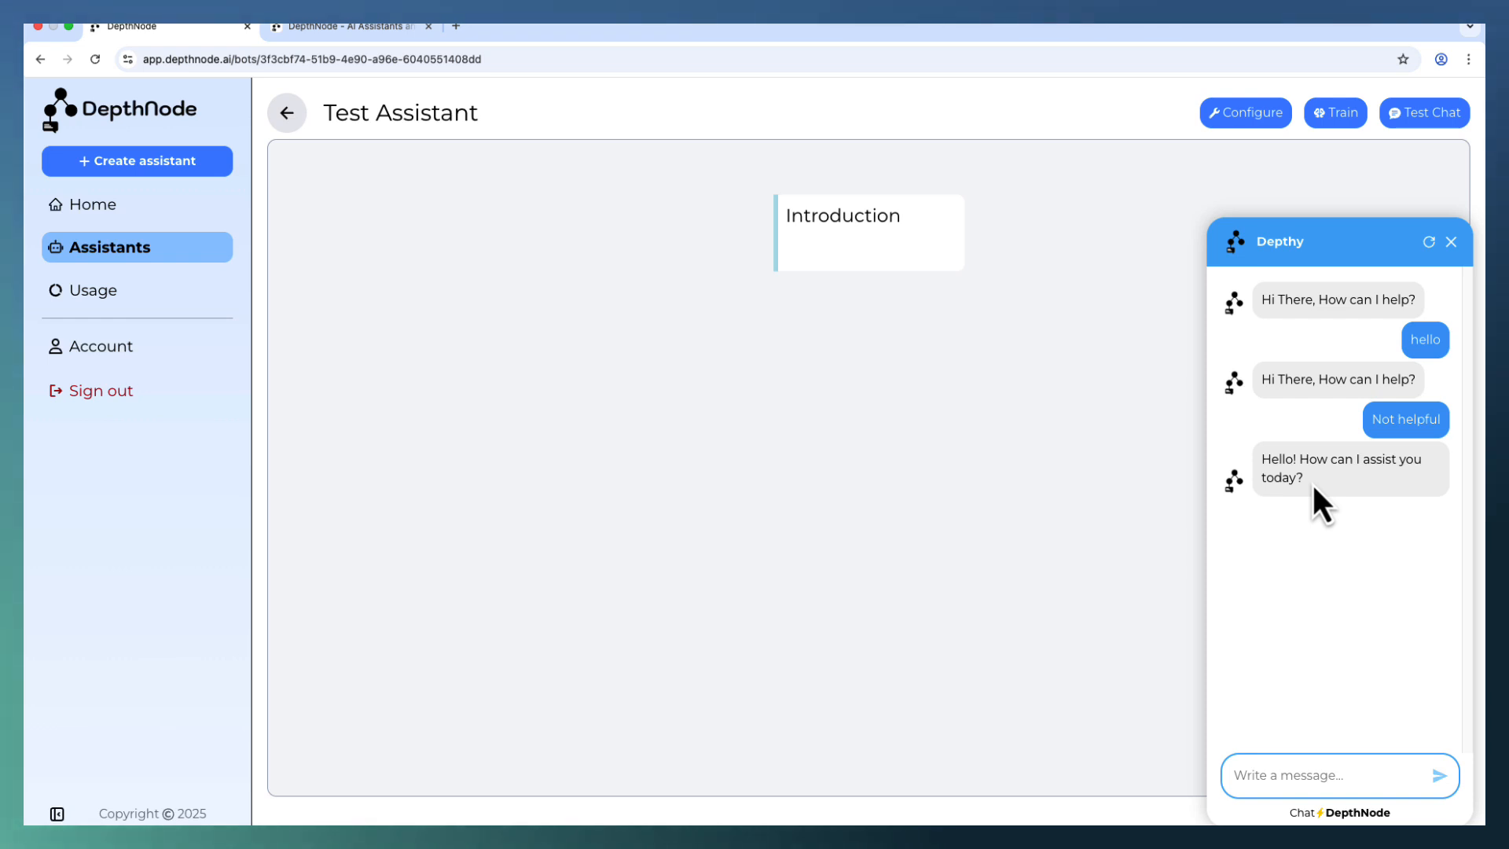
left_click(1452, 243)
- Set the assistant's query mode to "KB only", save the AI settings, and return to the assistant's node view
left_click(1245, 114)
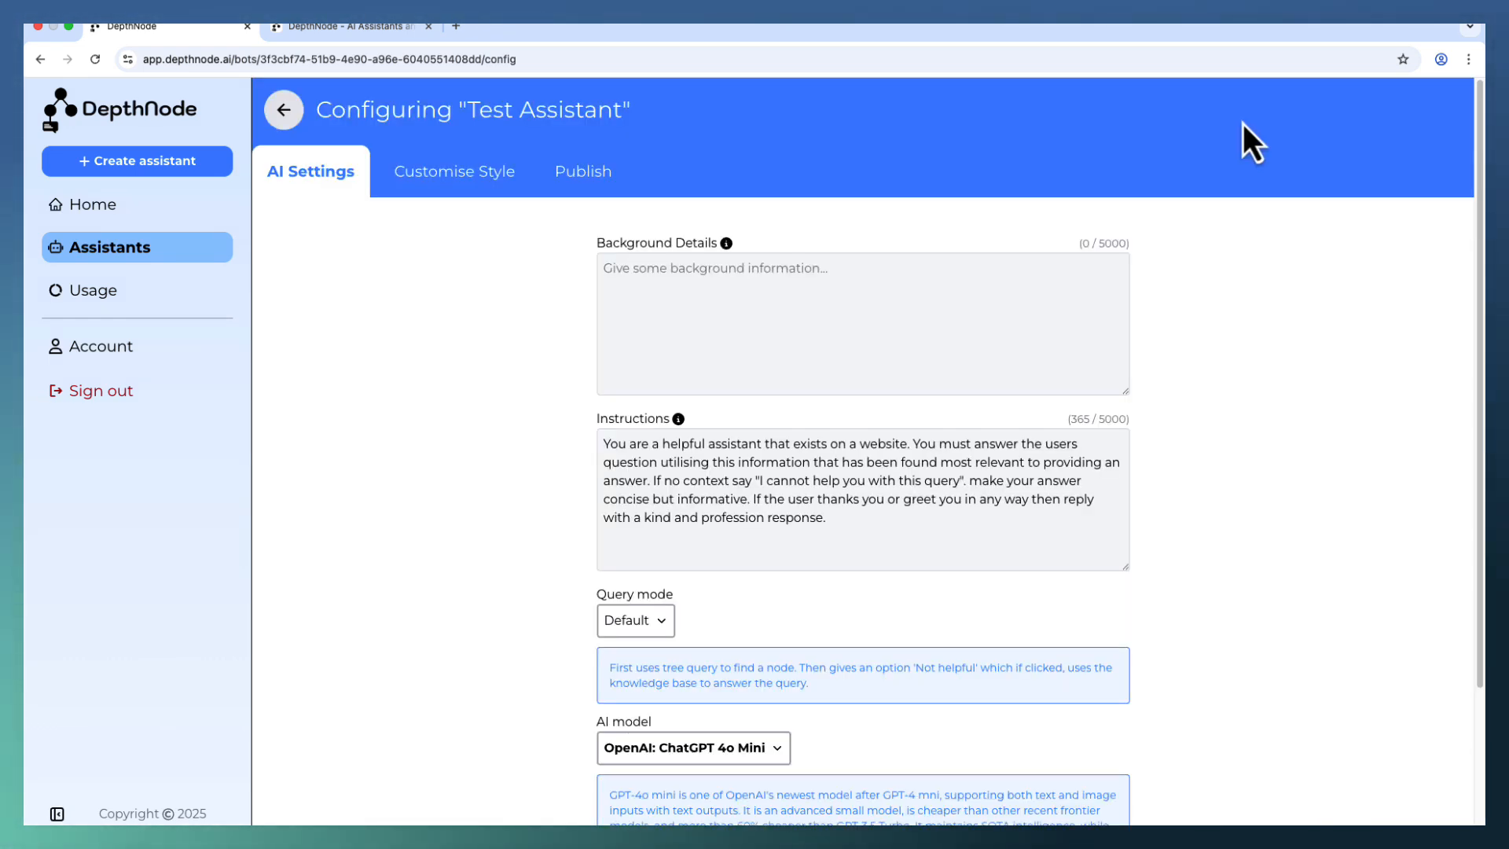
left_click(664, 622)
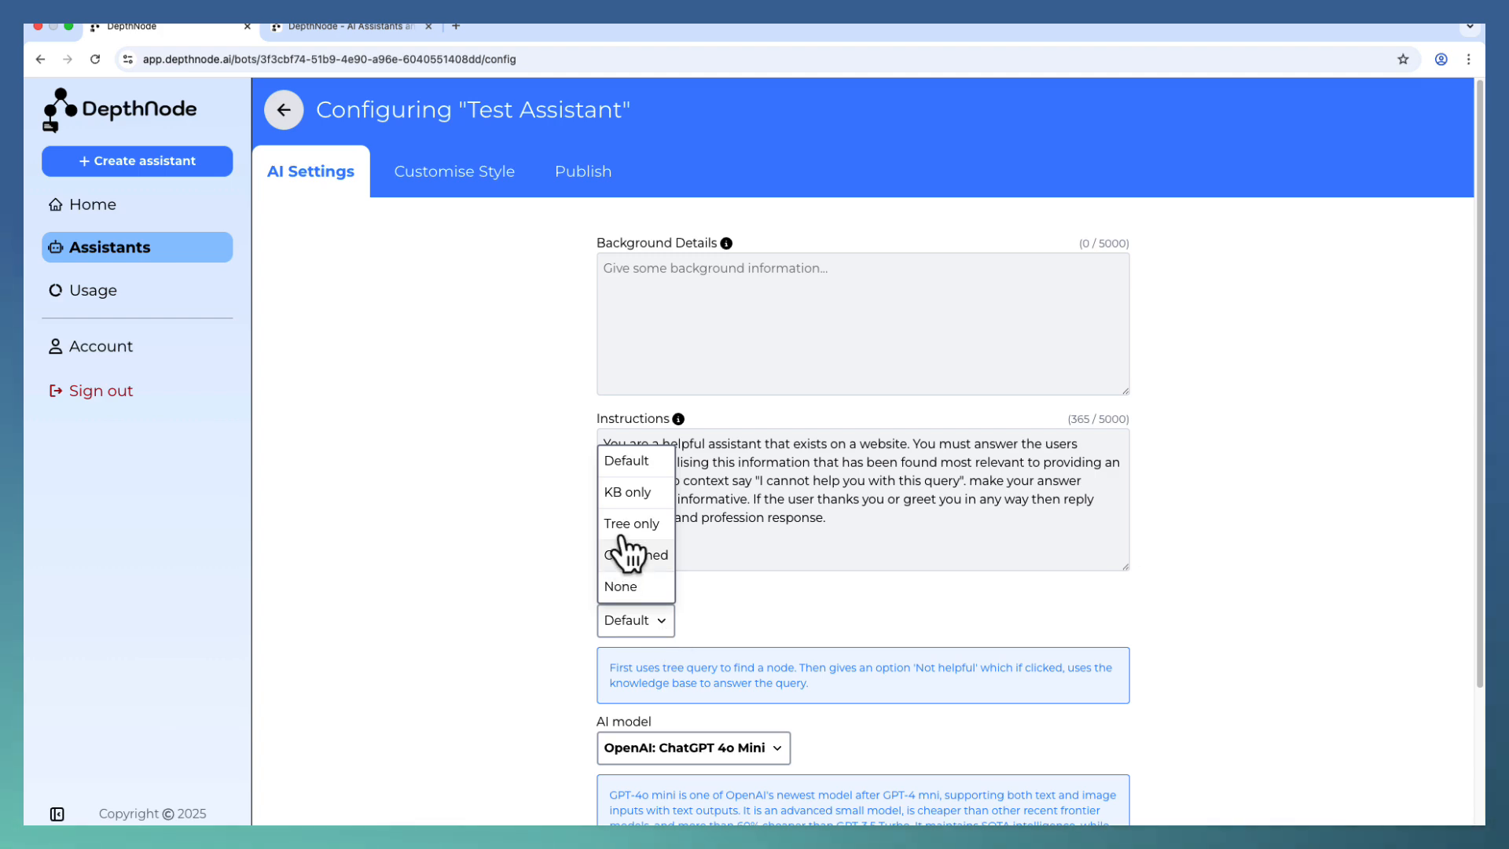
left_click(626, 493)
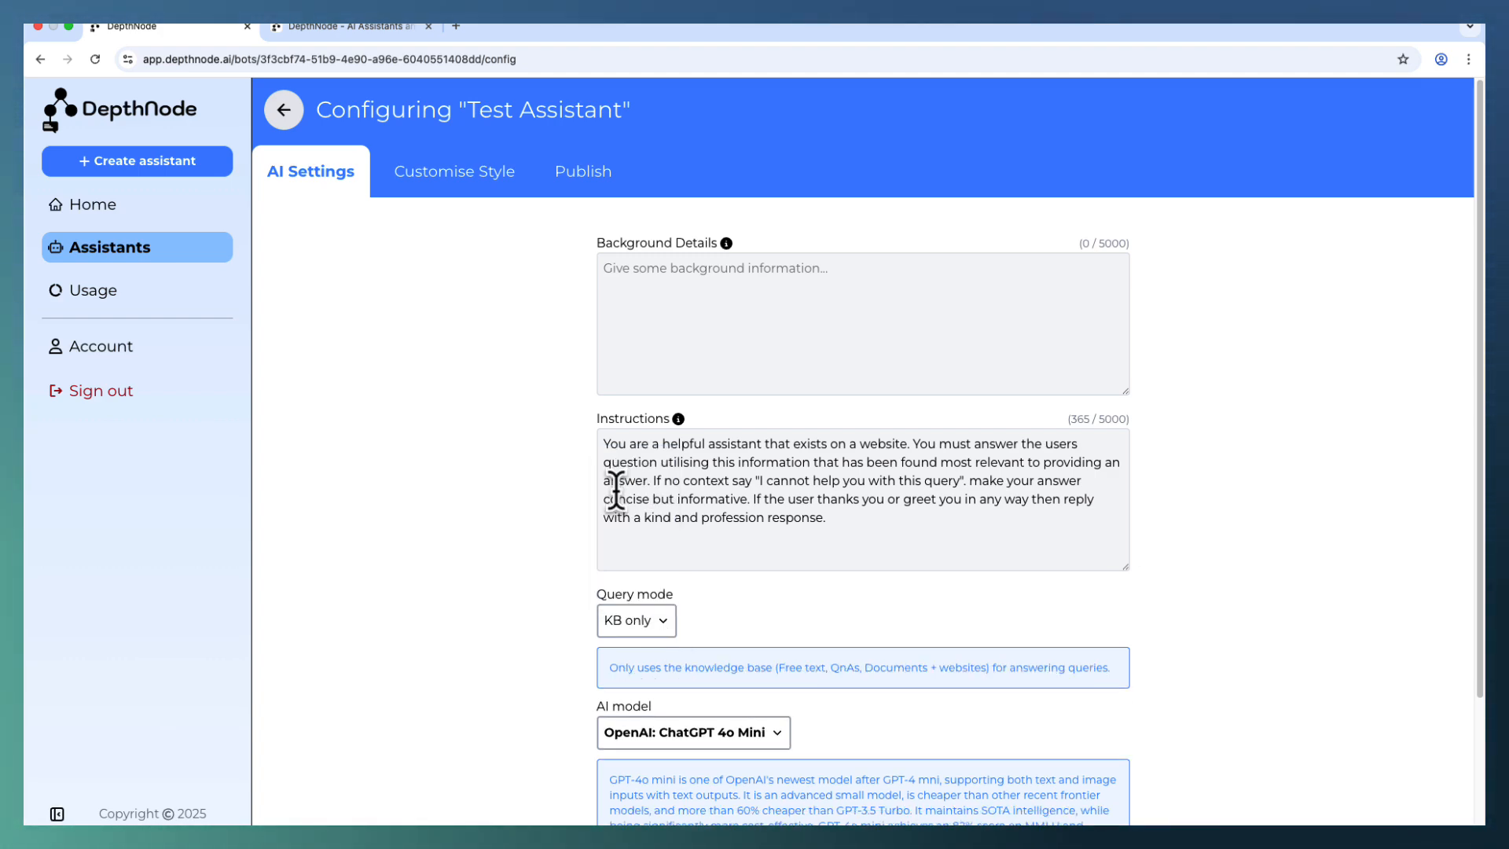
scroll(849, 775, "down", 3)
left_click(1090, 819)
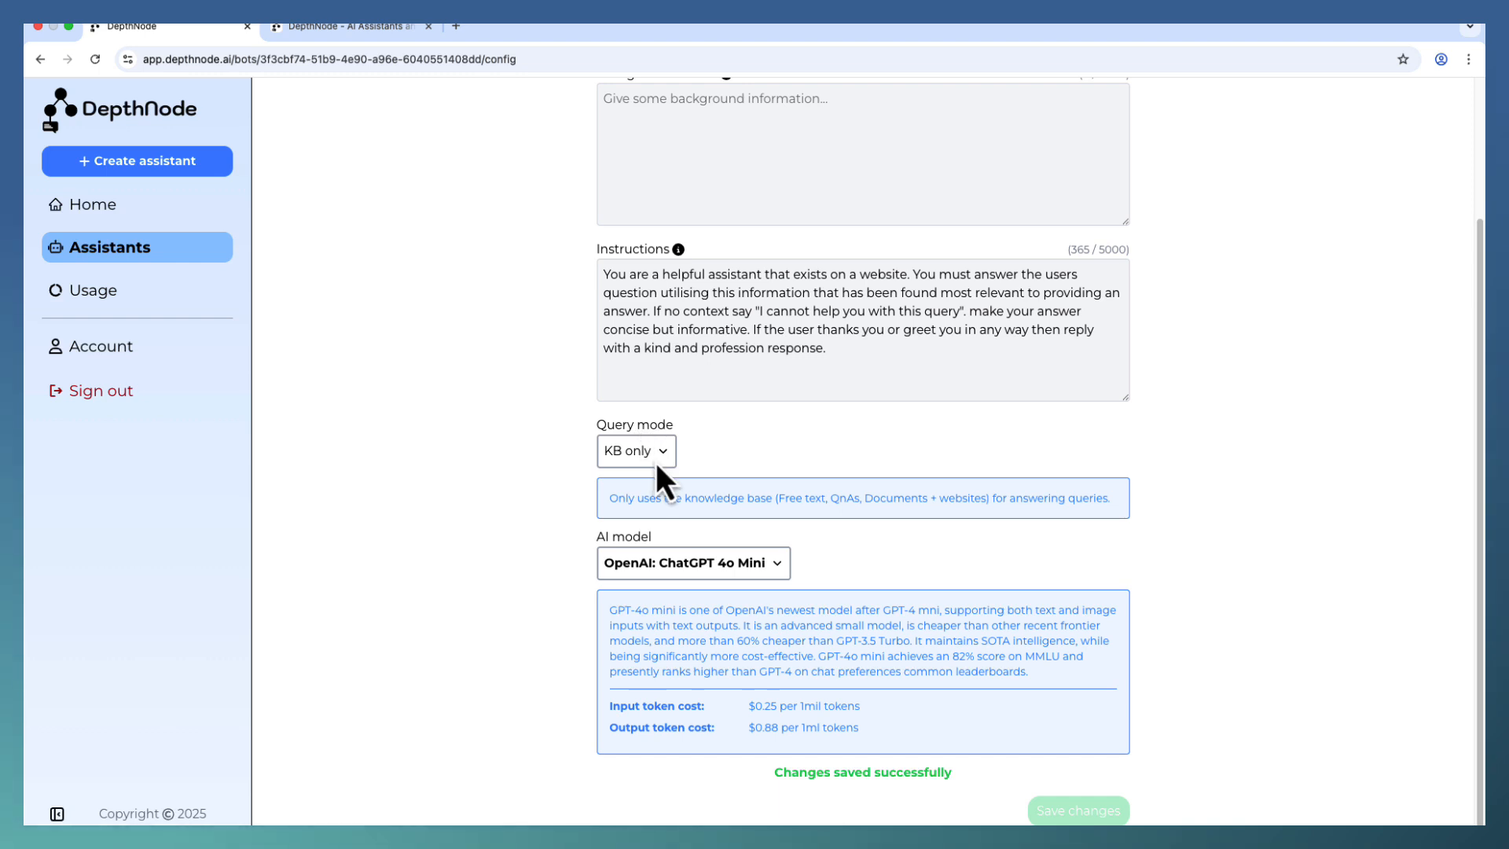
scroll(433, 232, "up", 3)
left_click(282, 111)
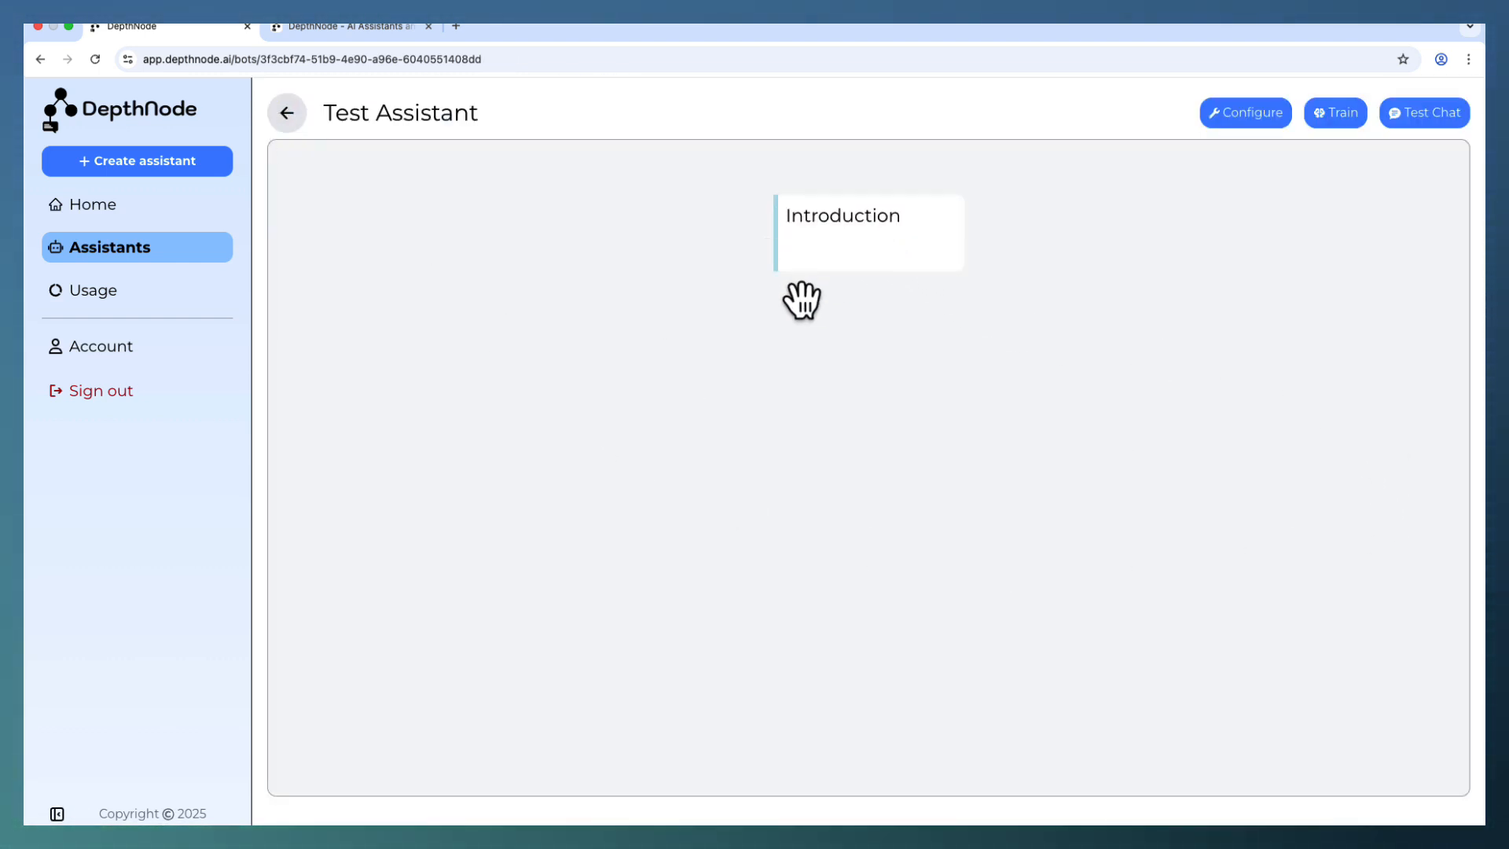
- Send "hello how are you?" in the test chat to check the assistant's reply, and close the chat
left_click(1417, 118)
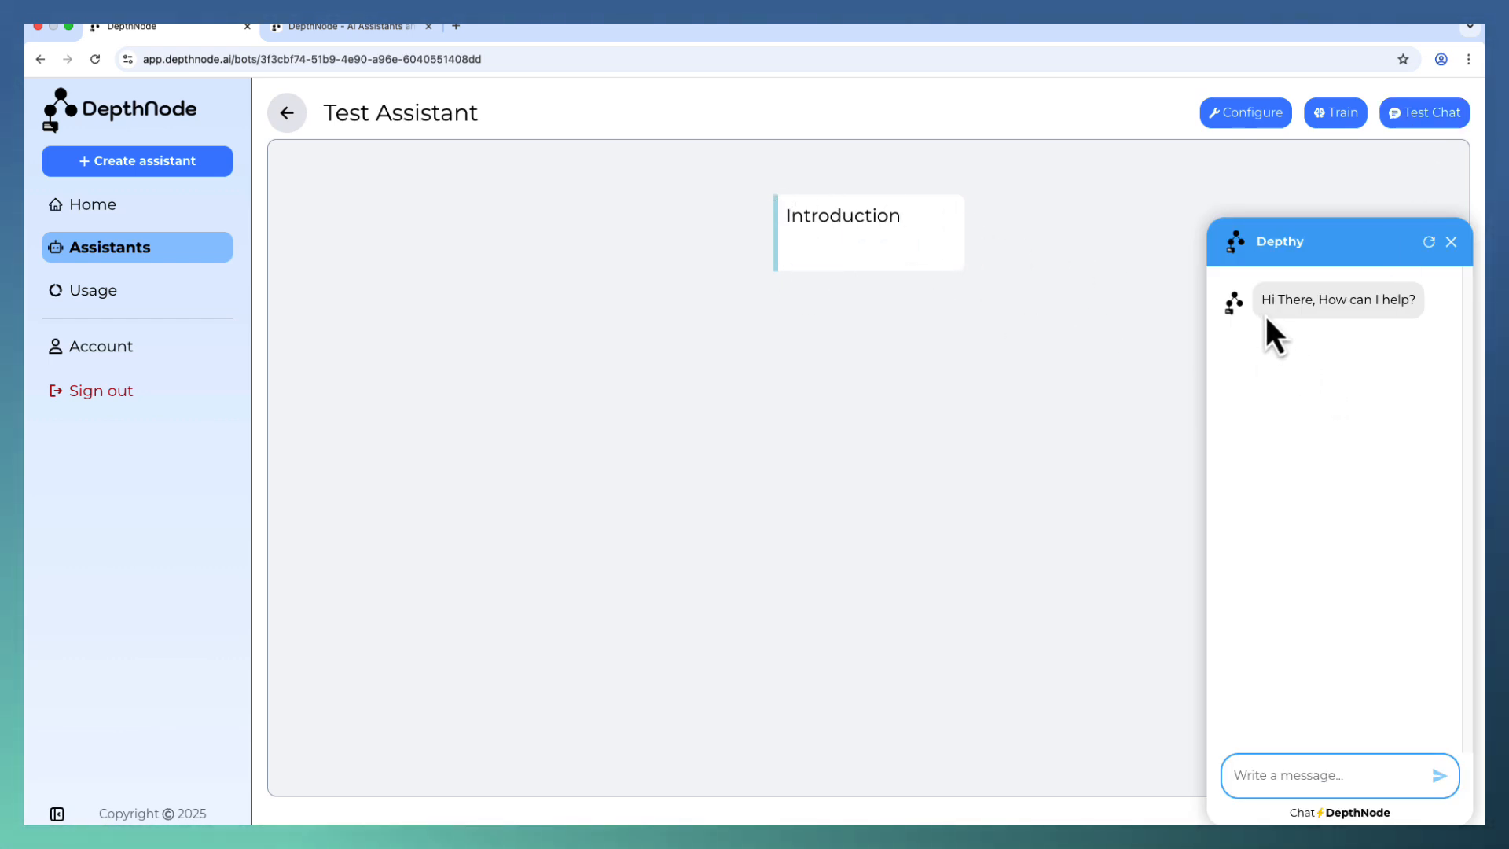
left_click(1323, 770)
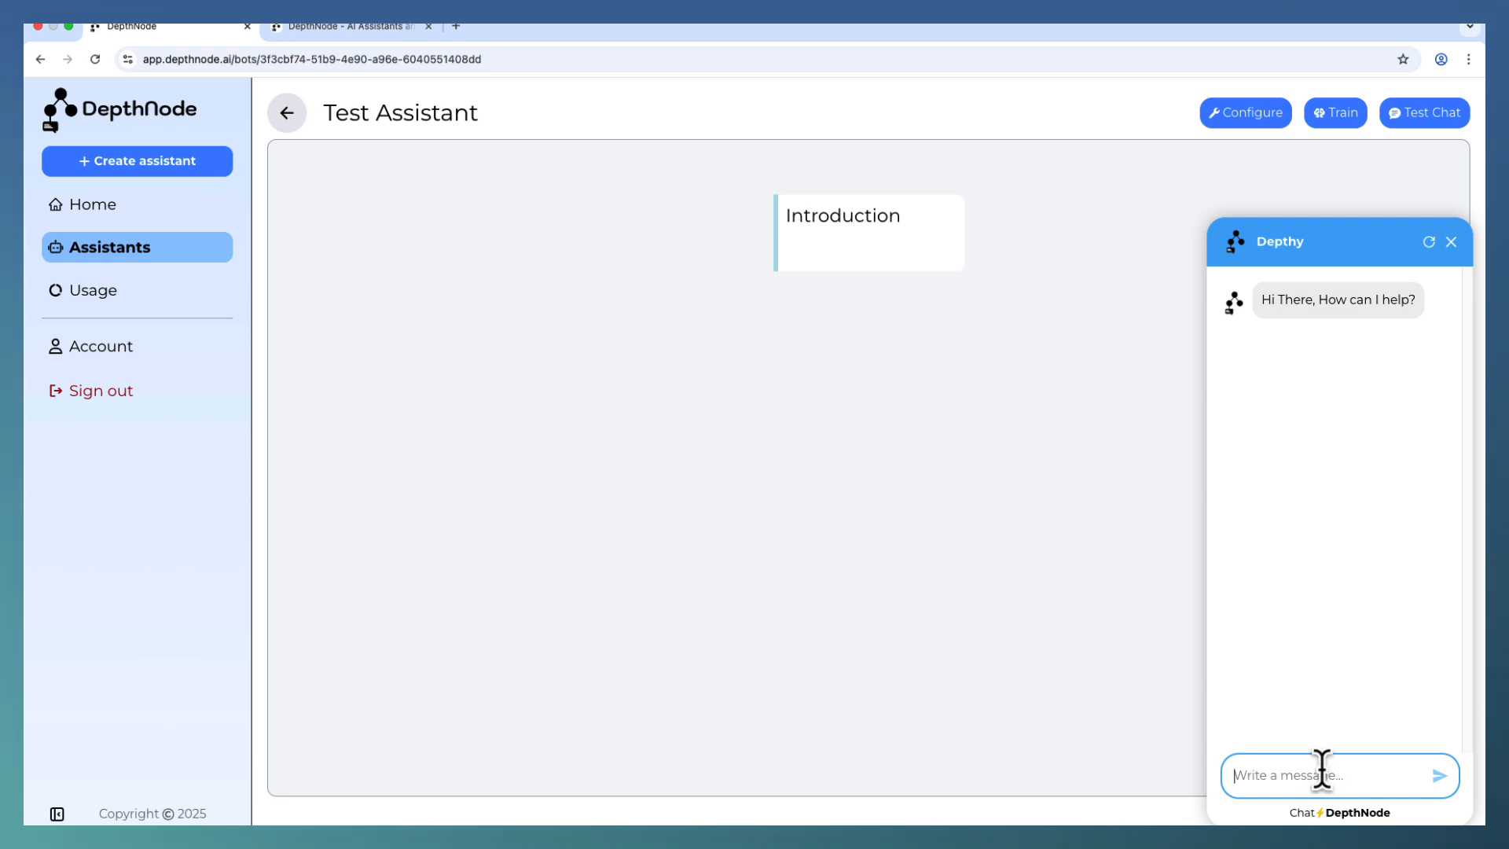
type("hello how ")
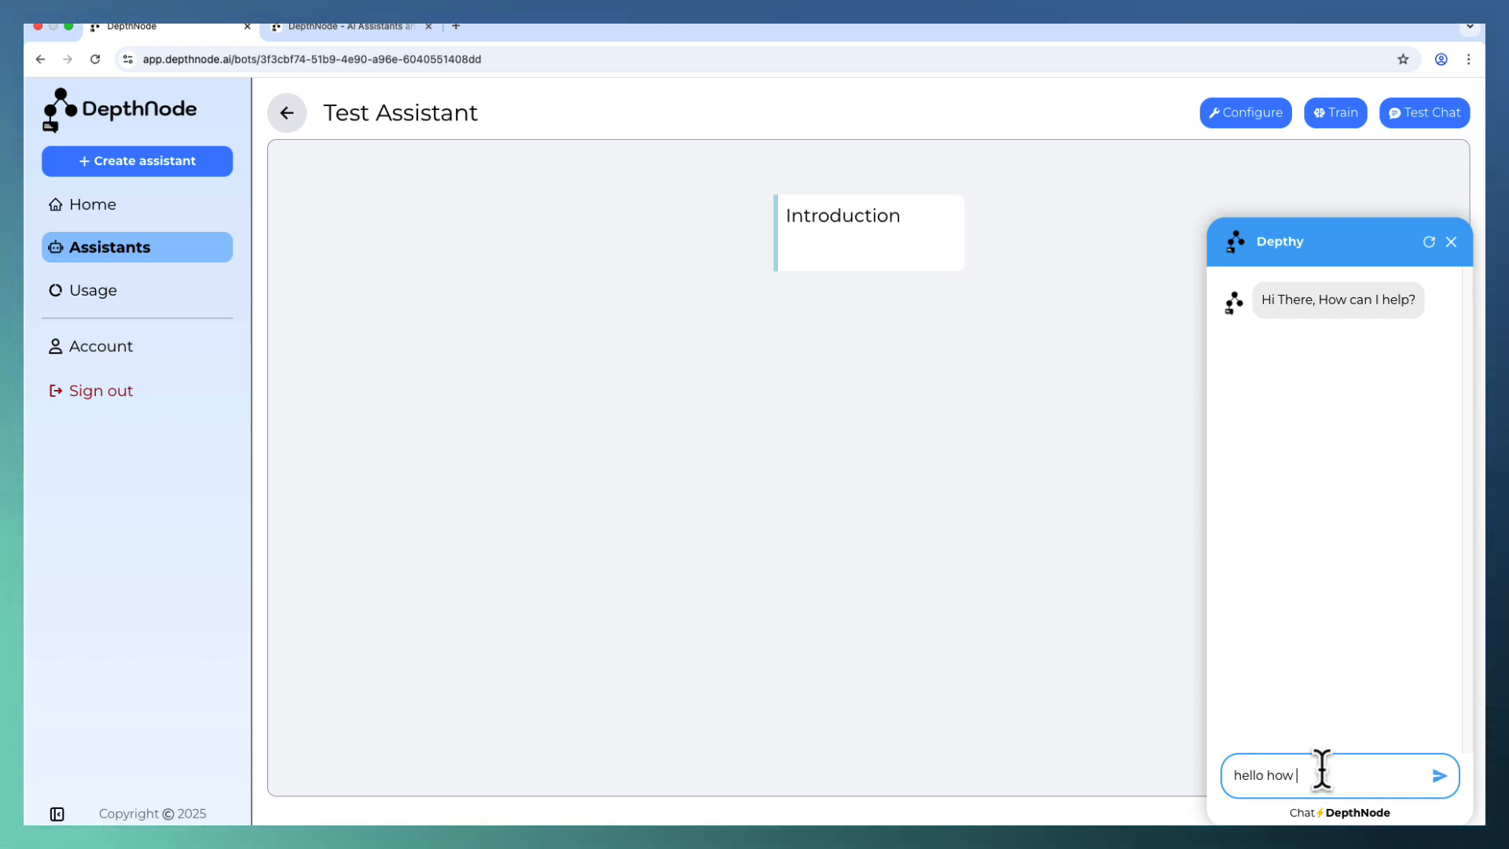
type("are you")
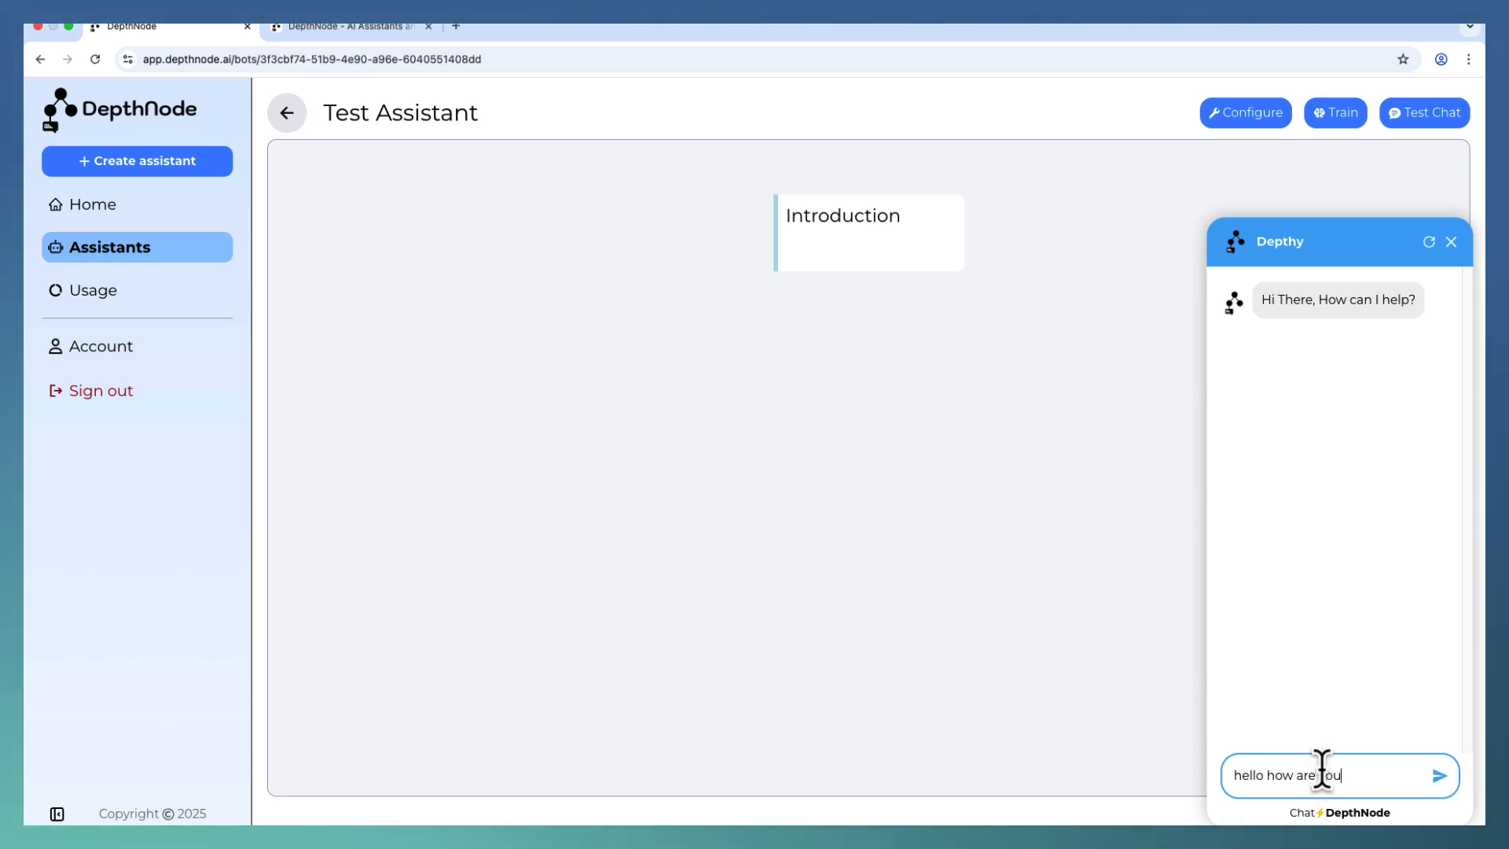
key("Return")
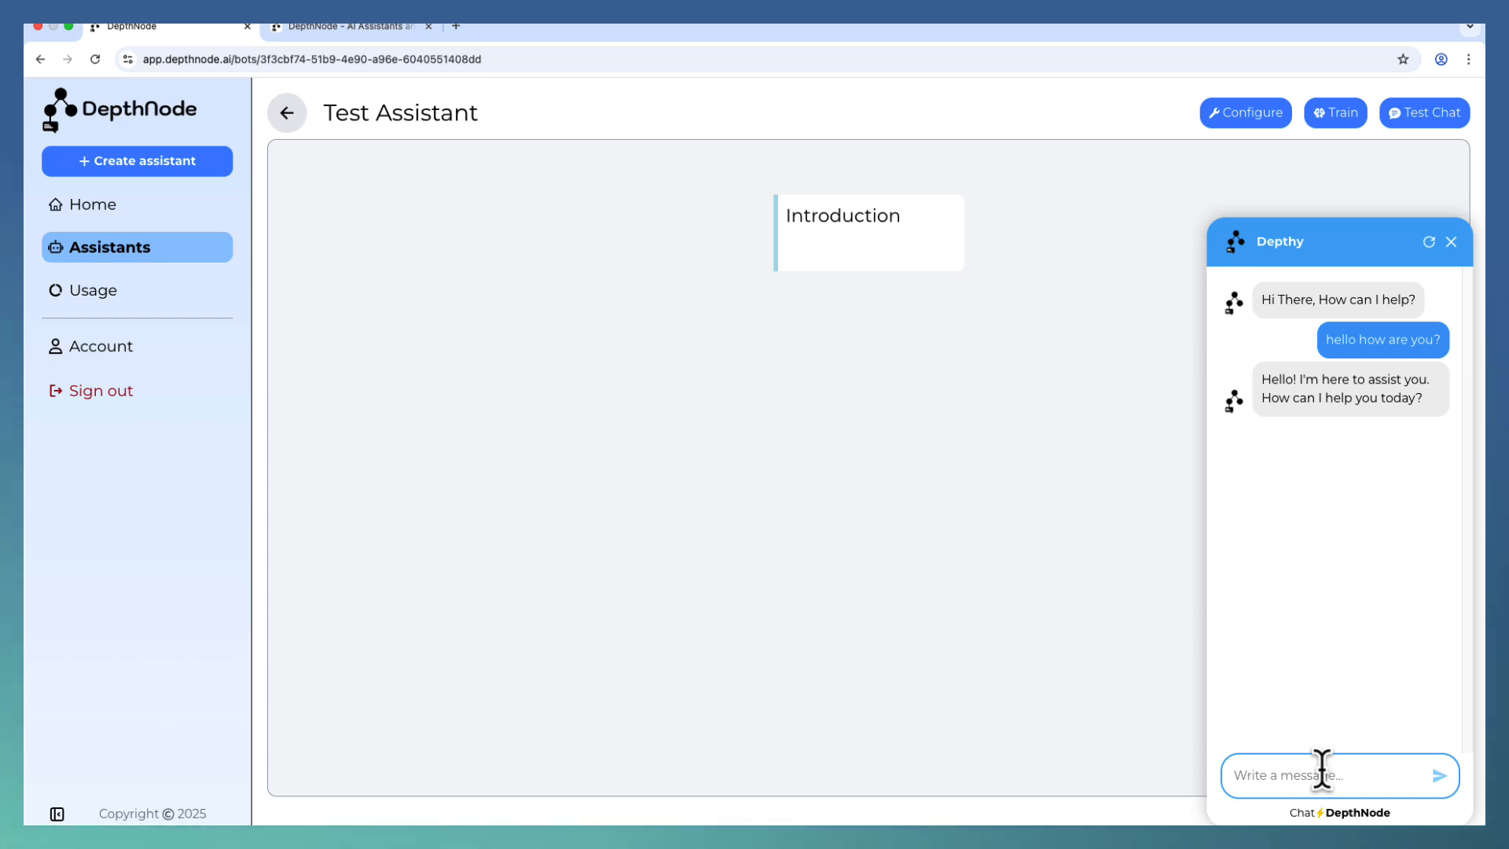
left_click(1453, 241)
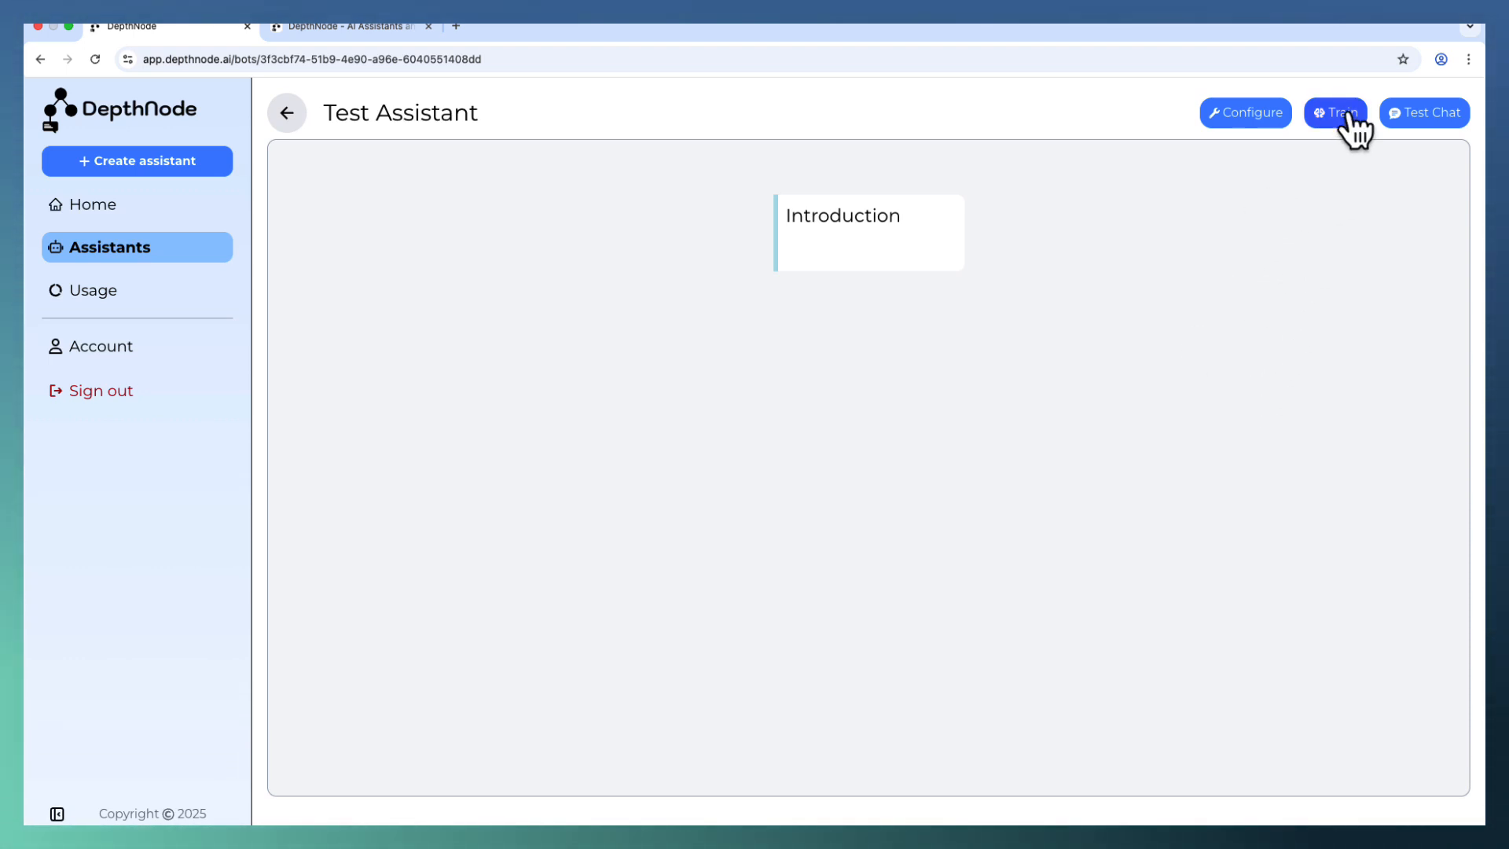
- Review the assistant's editable name, the Introduction node's details, and the AI settings, leaving them all as they are
left_click(364, 118)
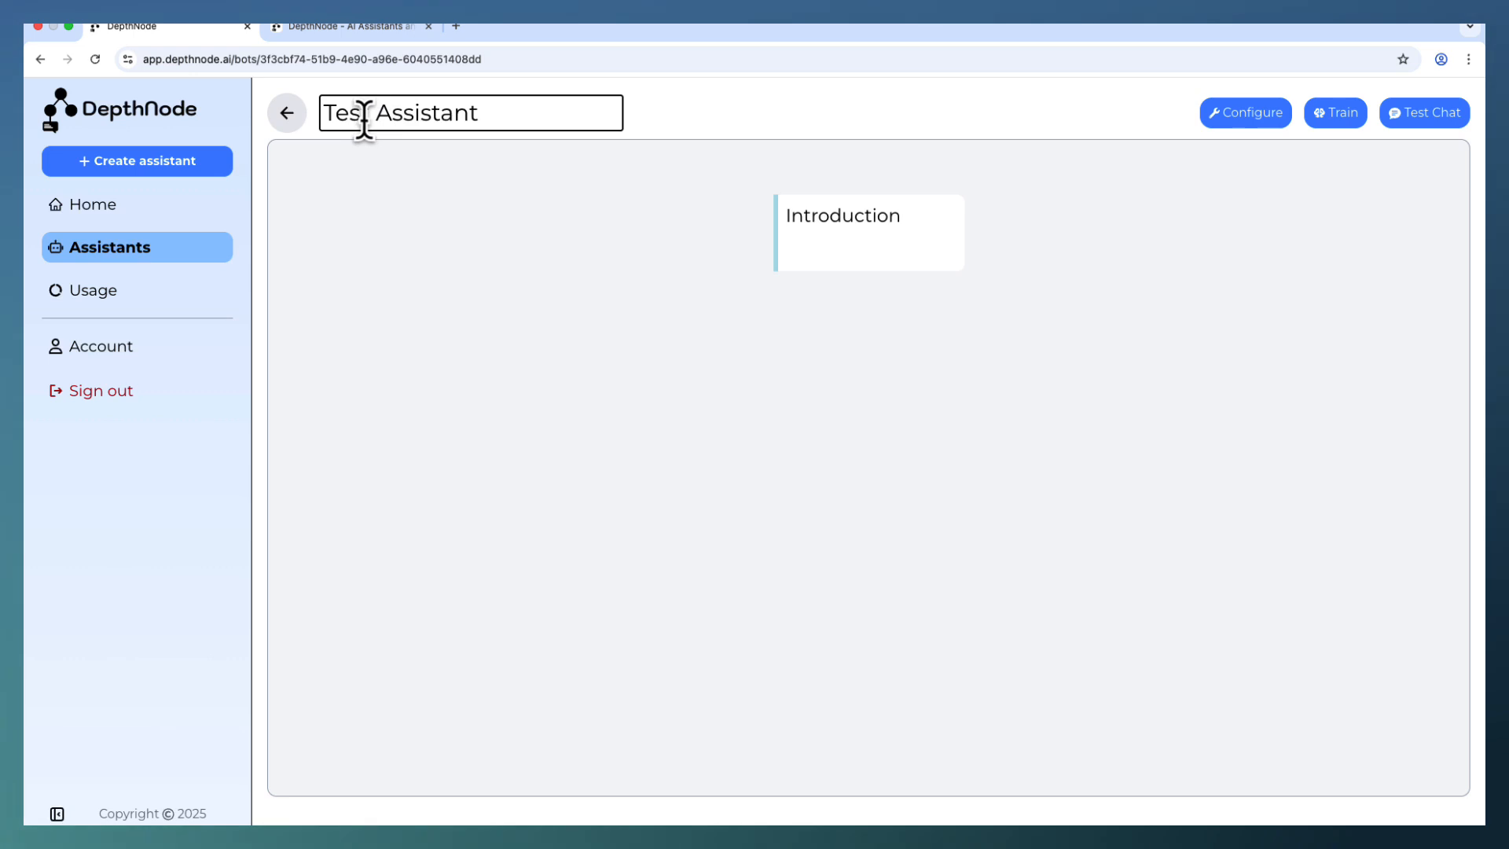
left_click(825, 236)
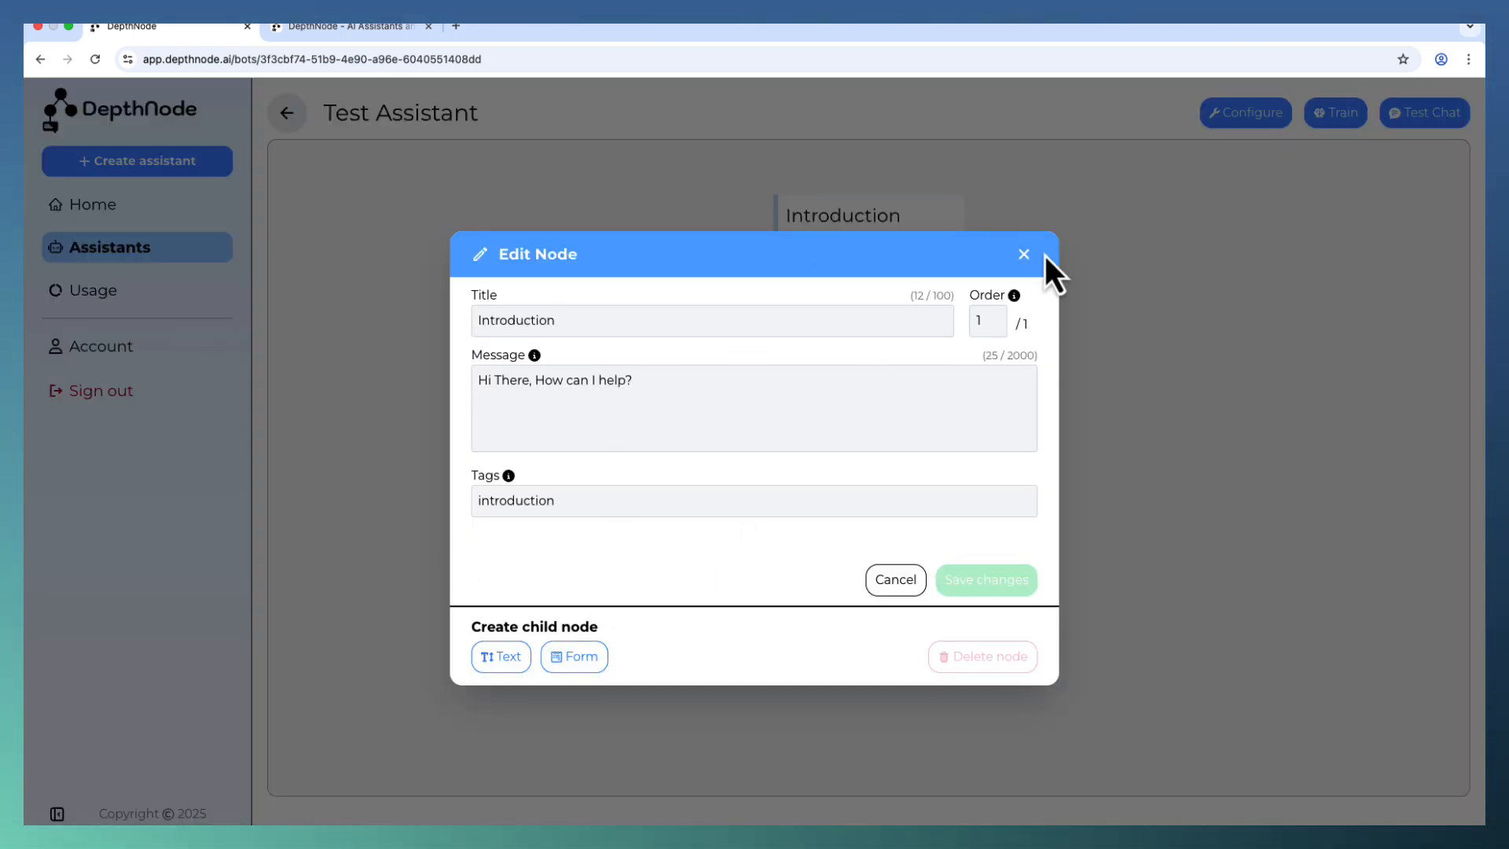
left_click(1023, 254)
left_click(1246, 113)
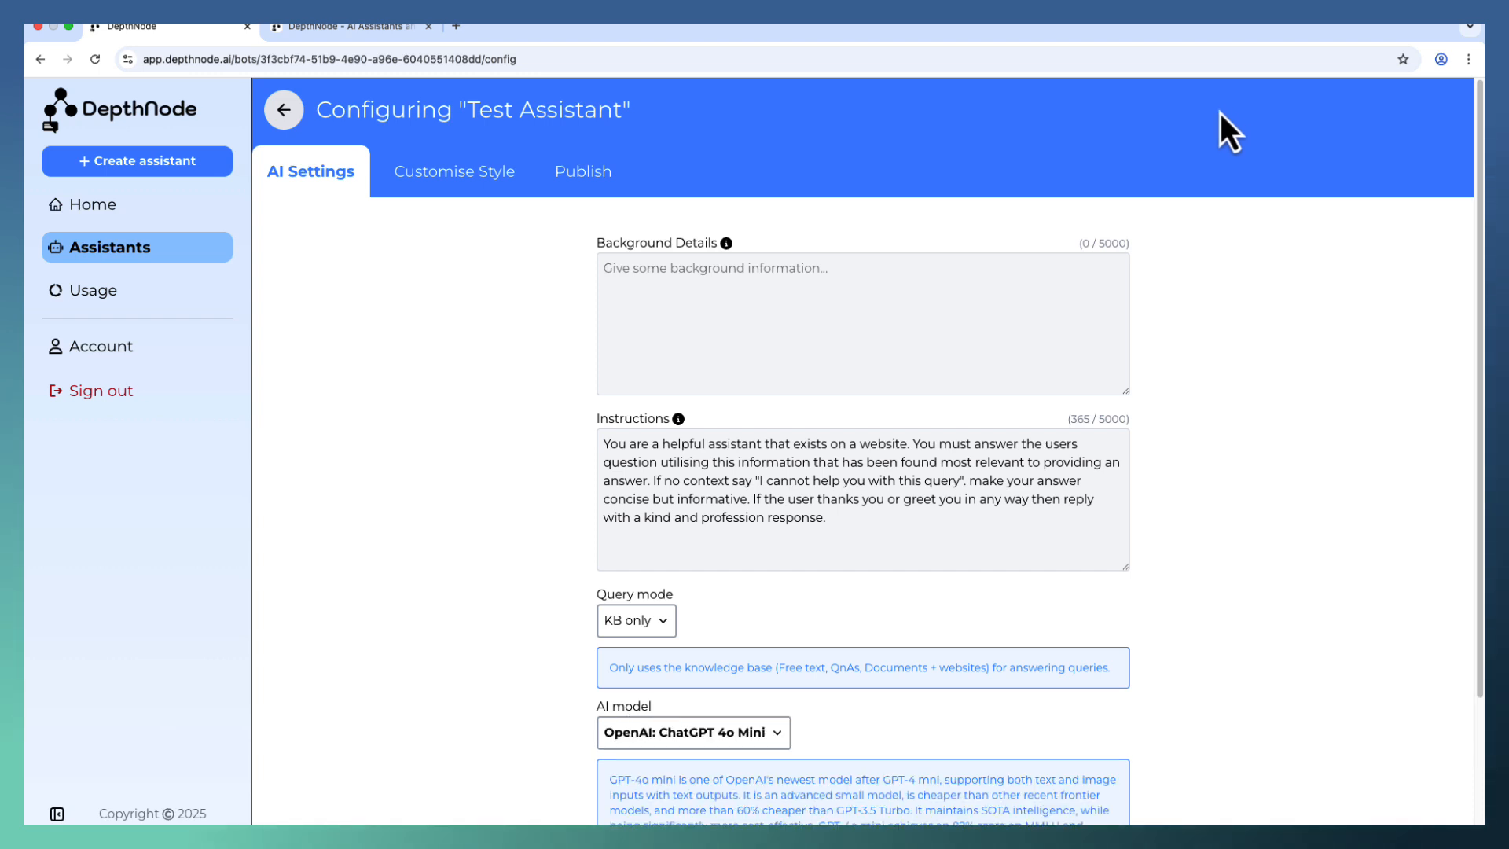
scroll(935, 507, "down", 2)
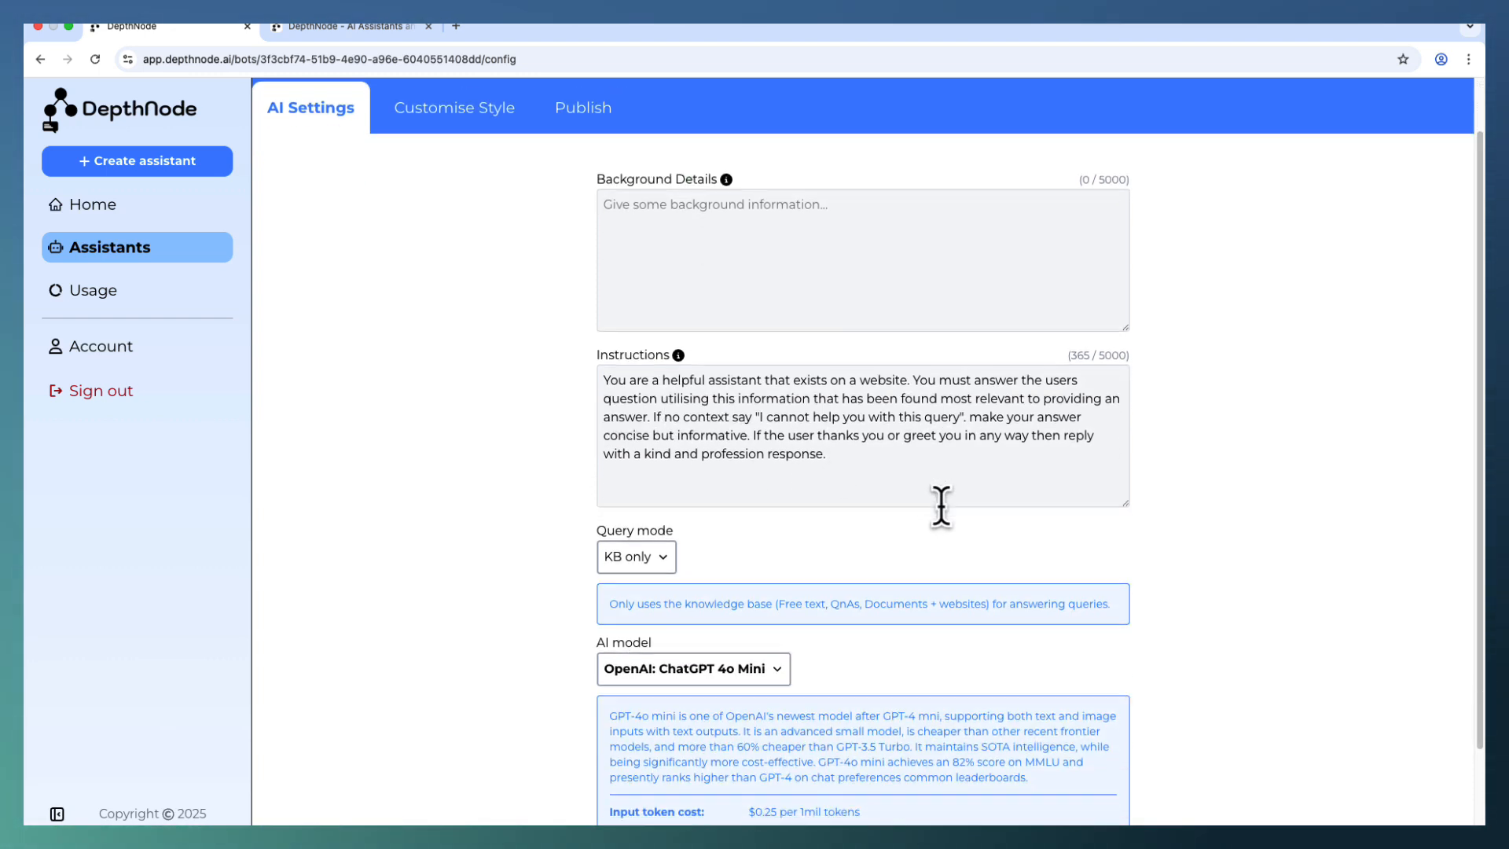
scroll(767, 550, "down", 2)
scroll(731, 475, "up", 4)
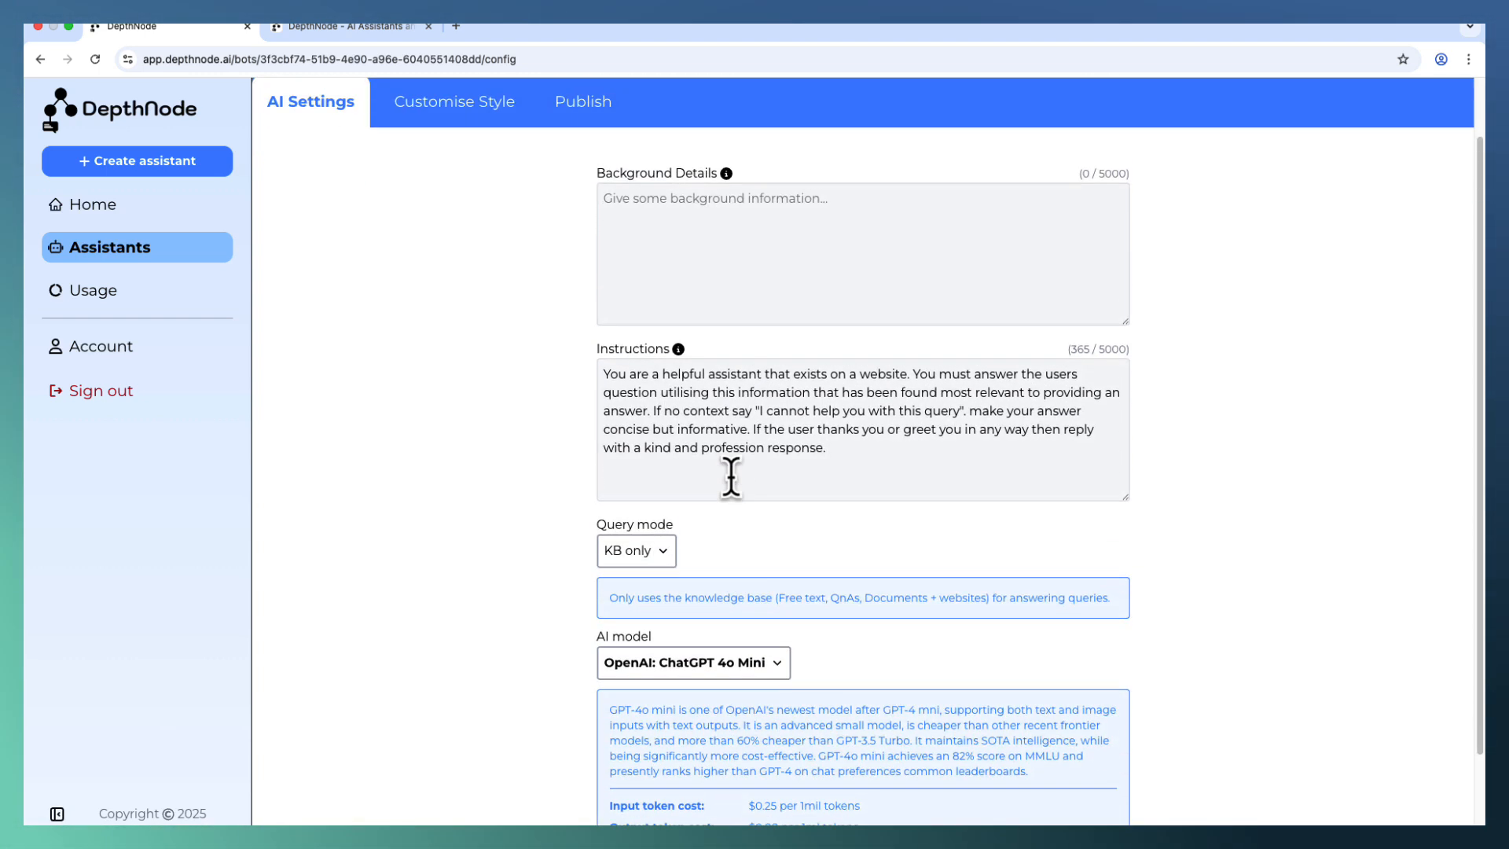
left_click(273, 107)
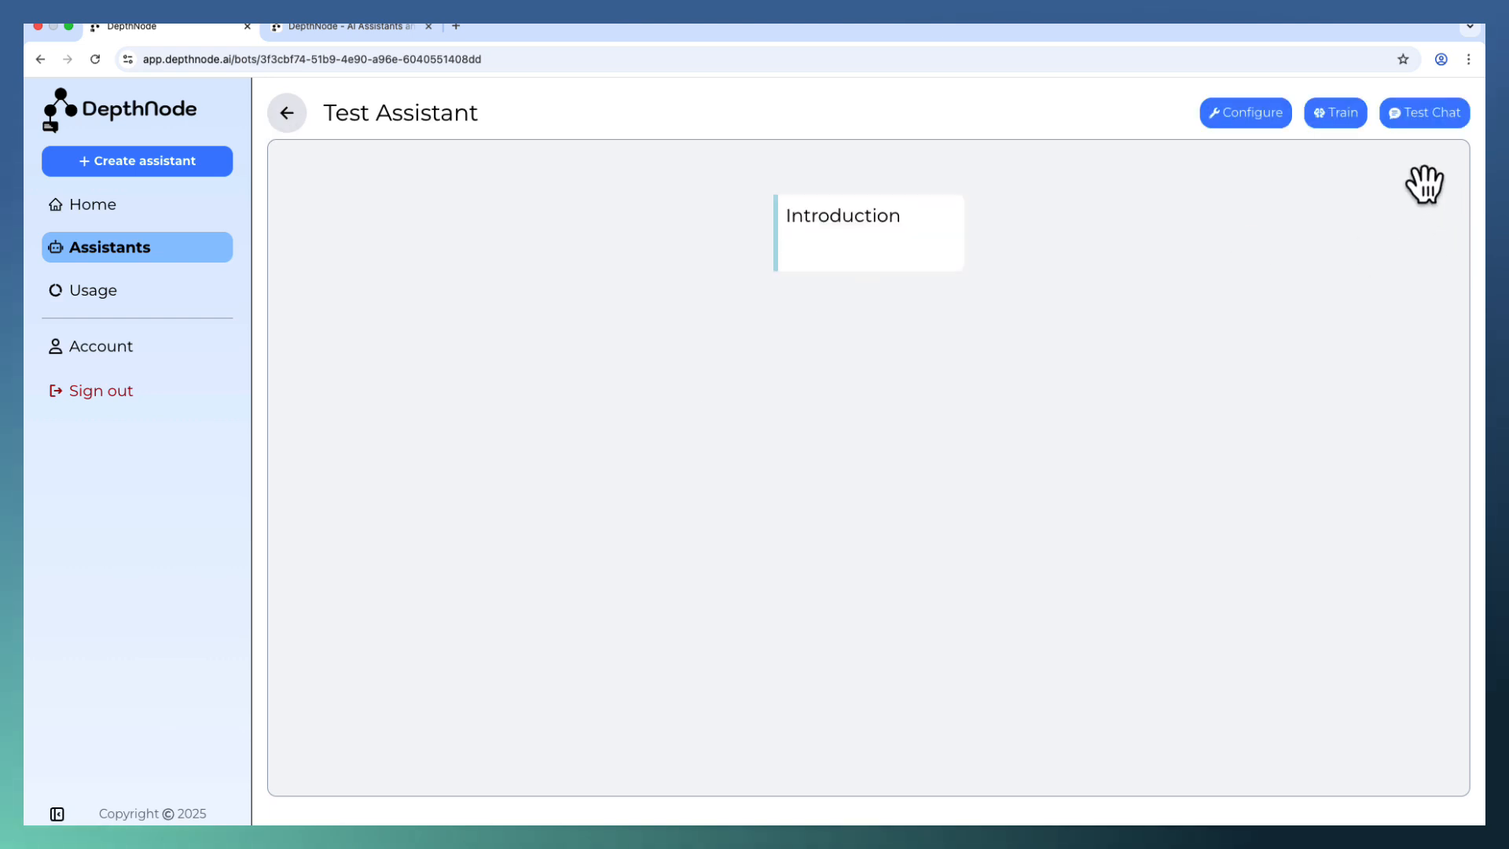
- Open the assistant's training page and title a new free text entry "This is some sample text"
left_click(1334, 114)
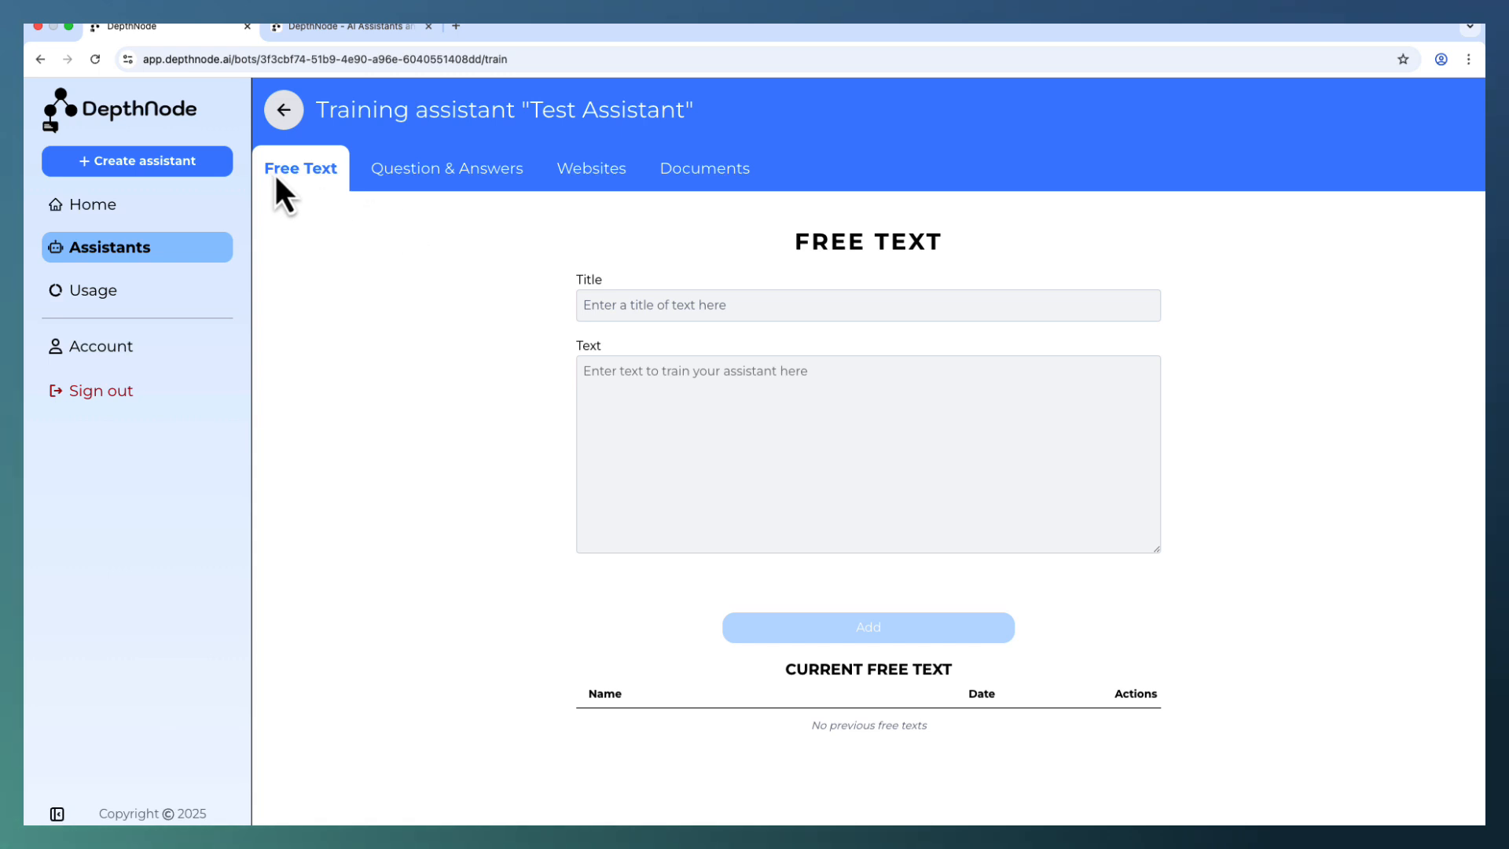
left_click(723, 305)
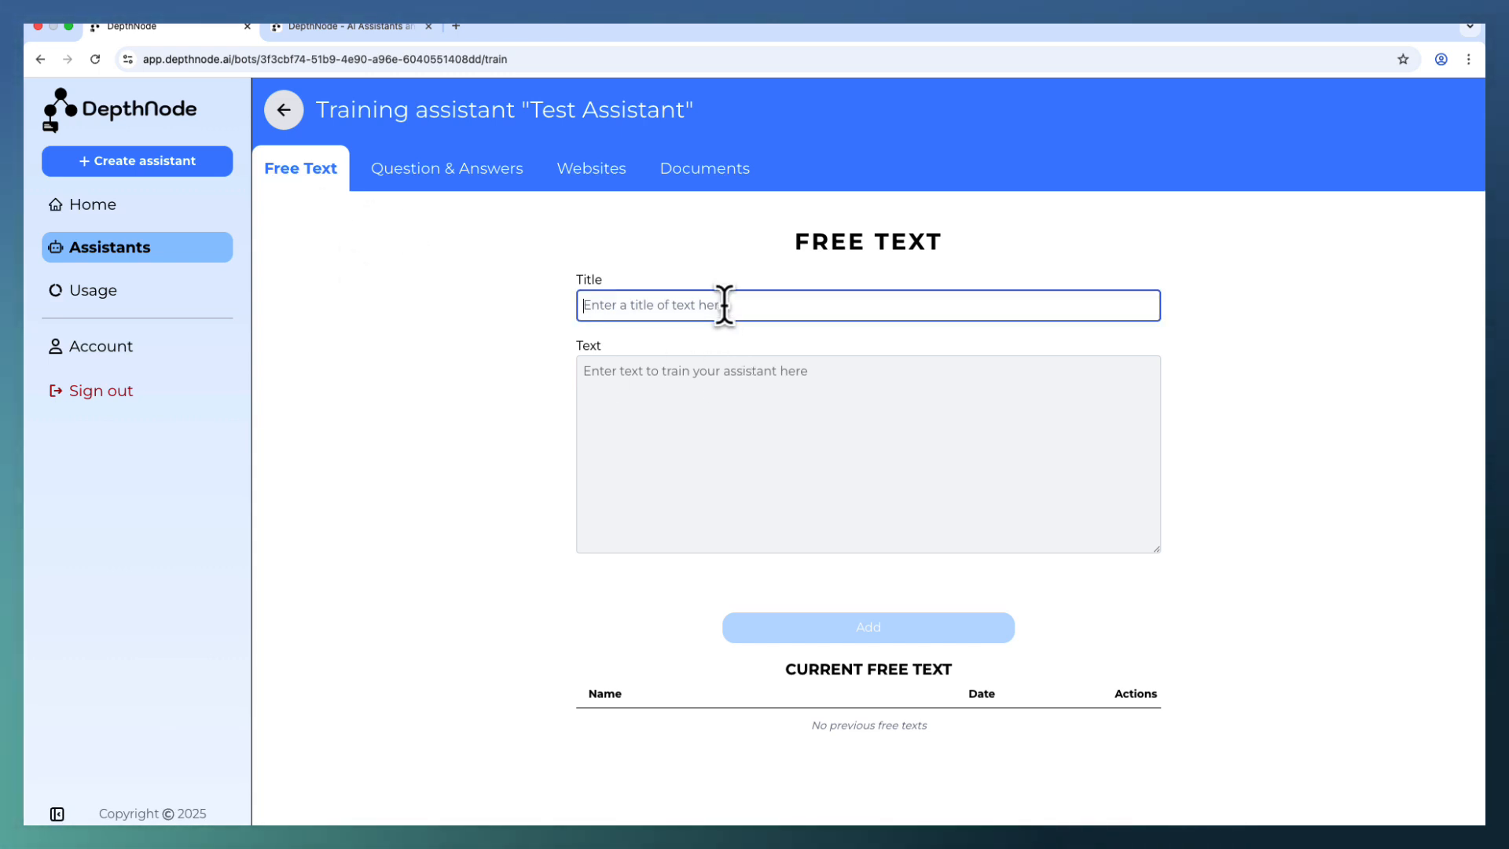
left_click(685, 380)
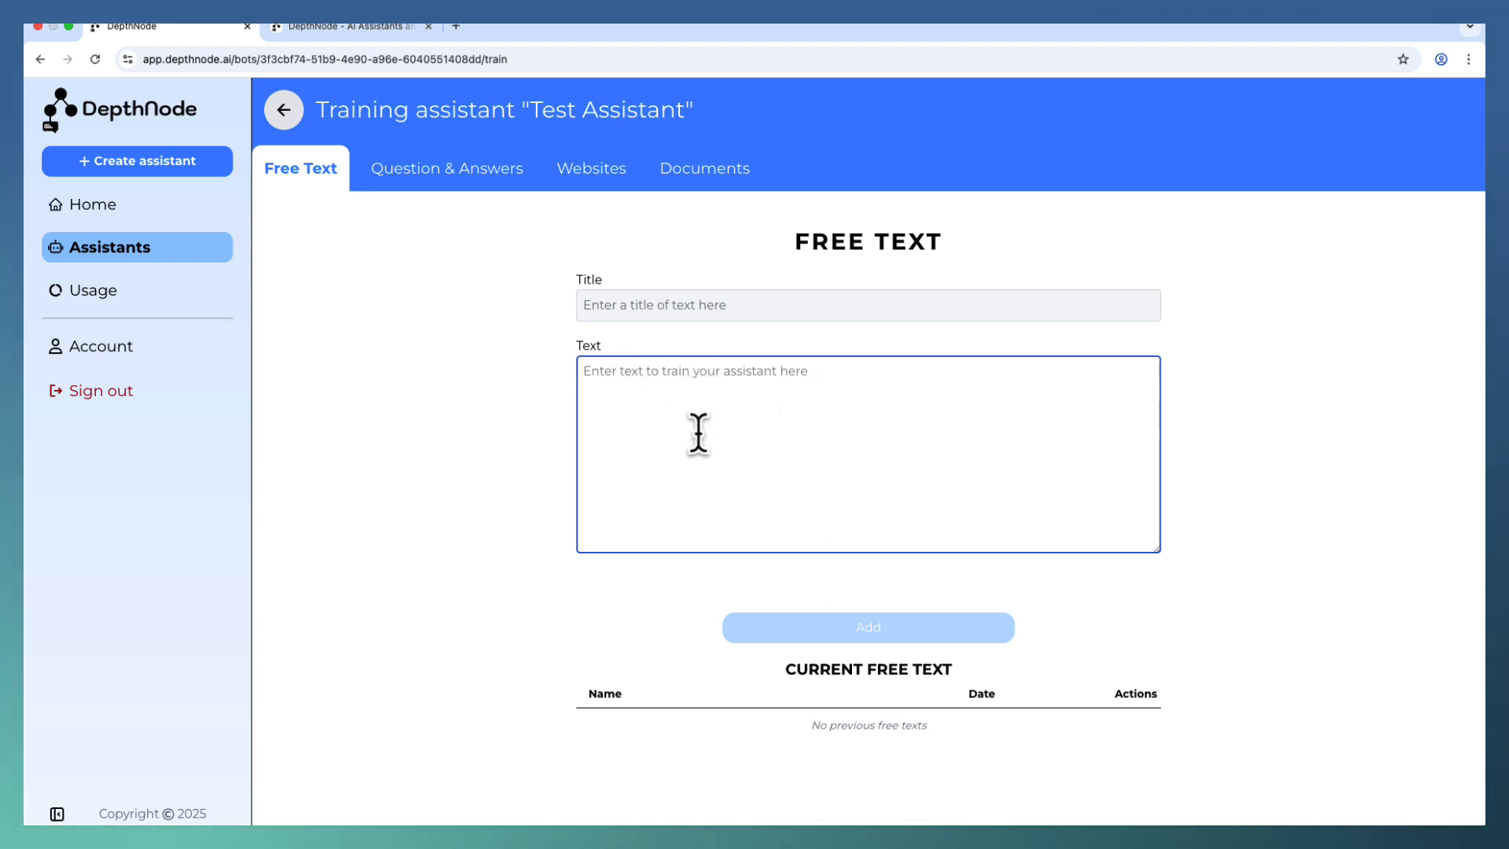
left_click(650, 318)
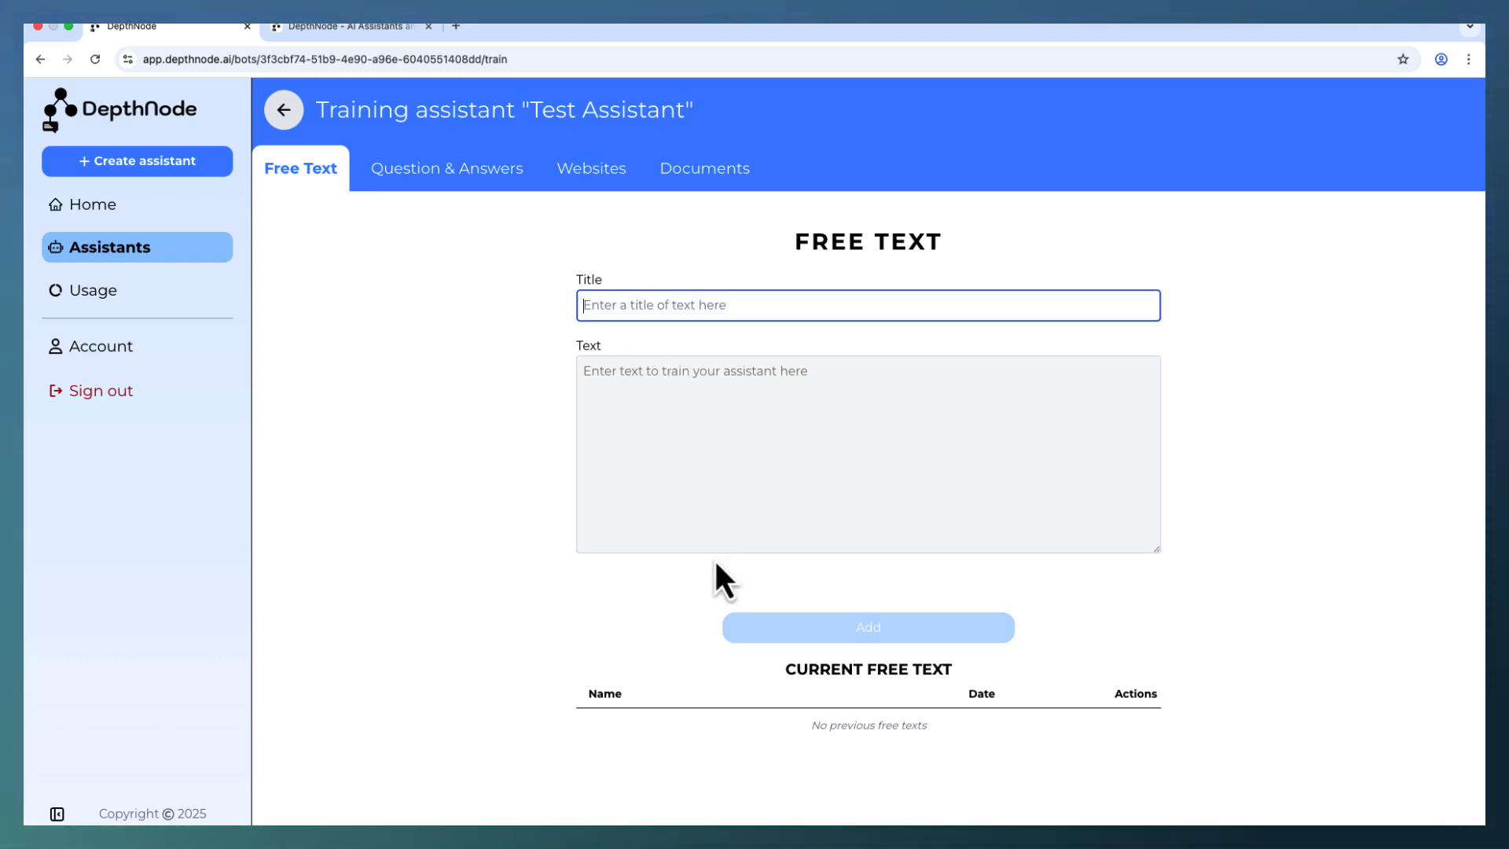
type("This is")
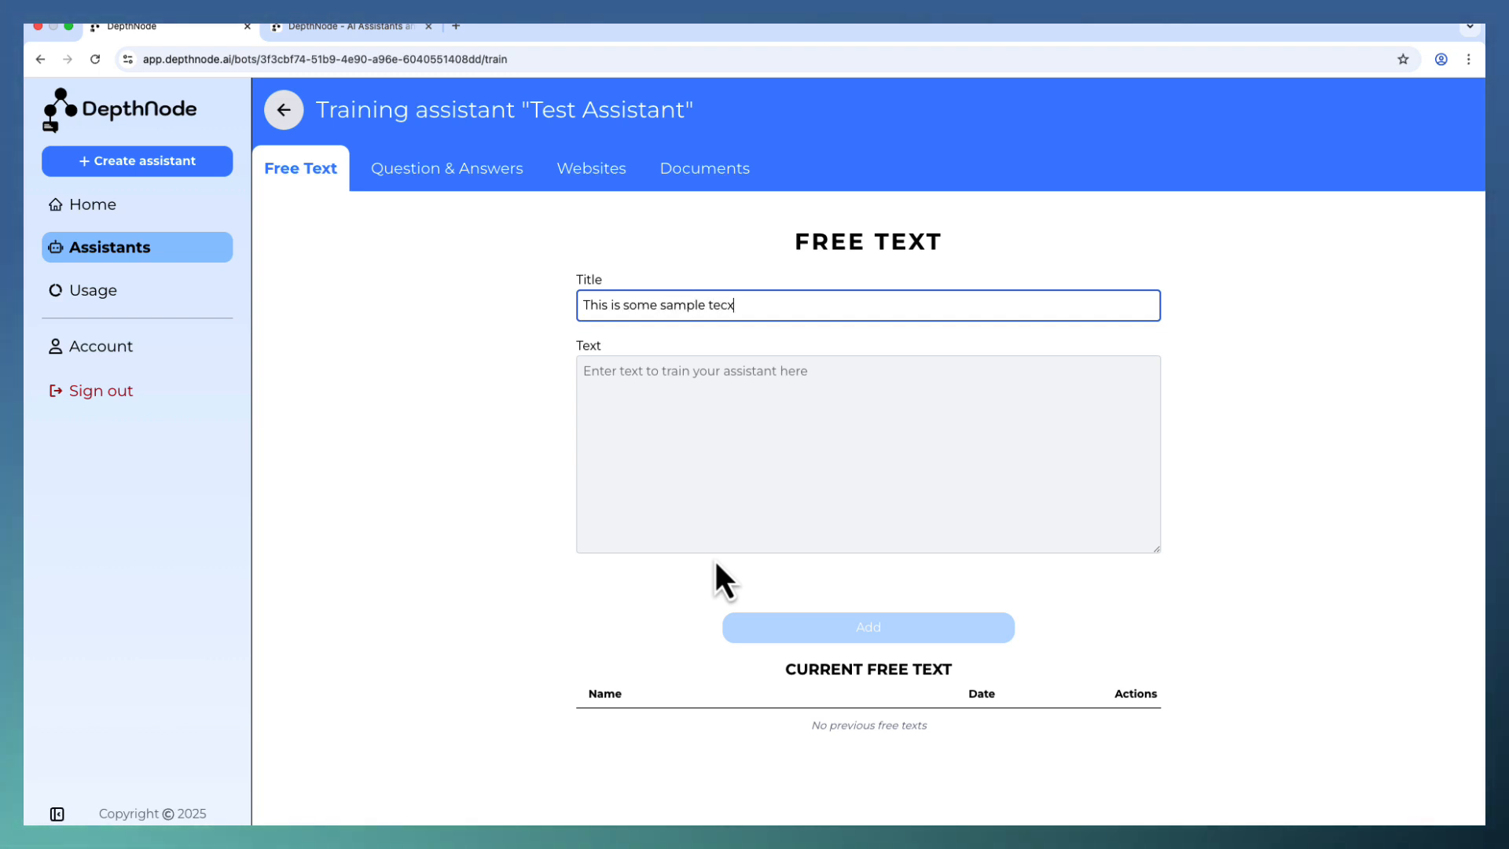
type(" some sample text")
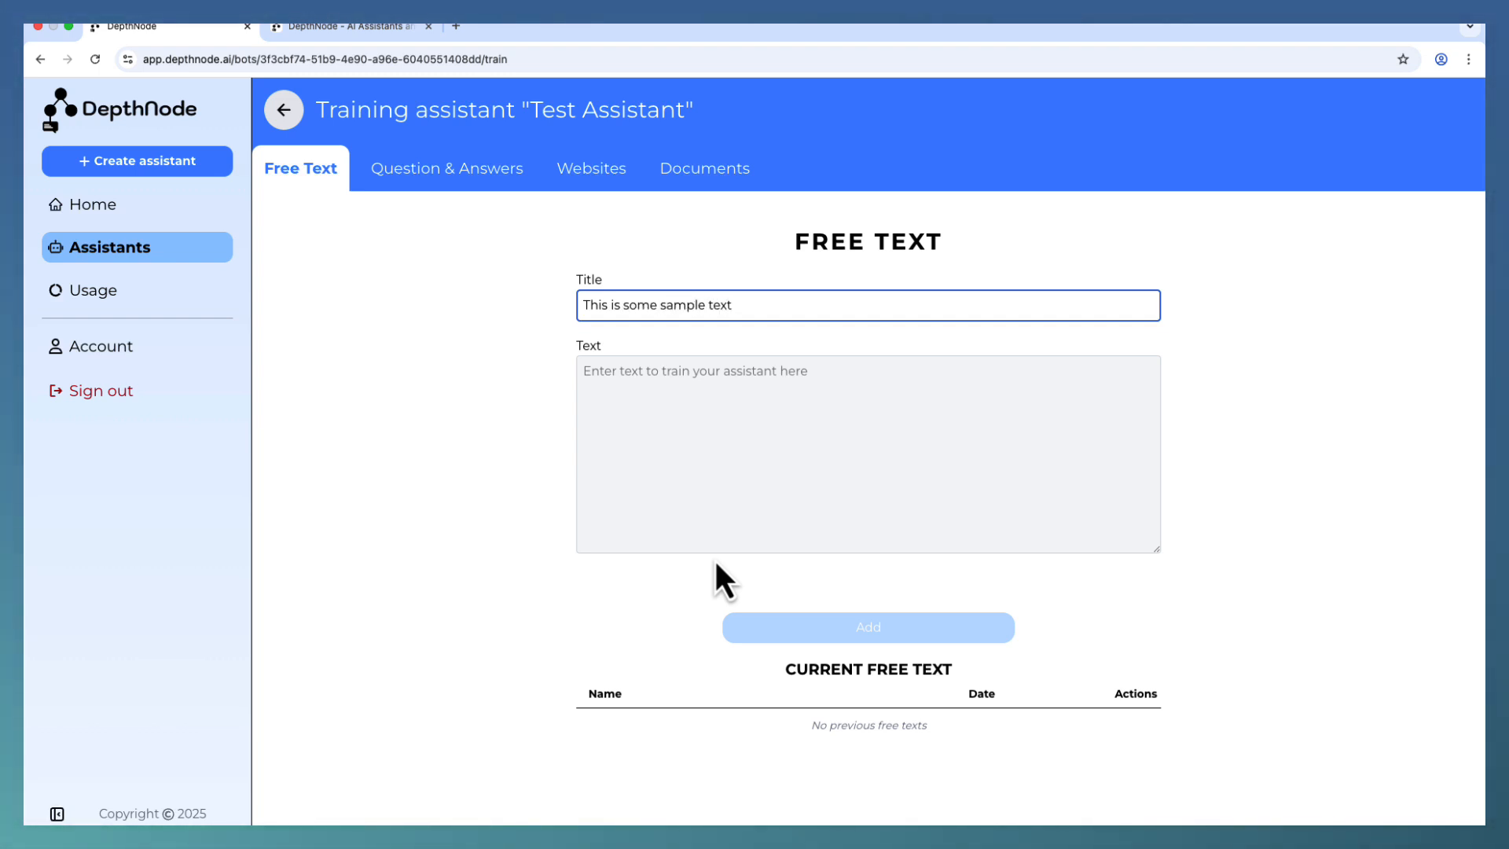
- Enter "This is a sample text for testing only." as the free text's content and add it to the training data
left_click(790, 379)
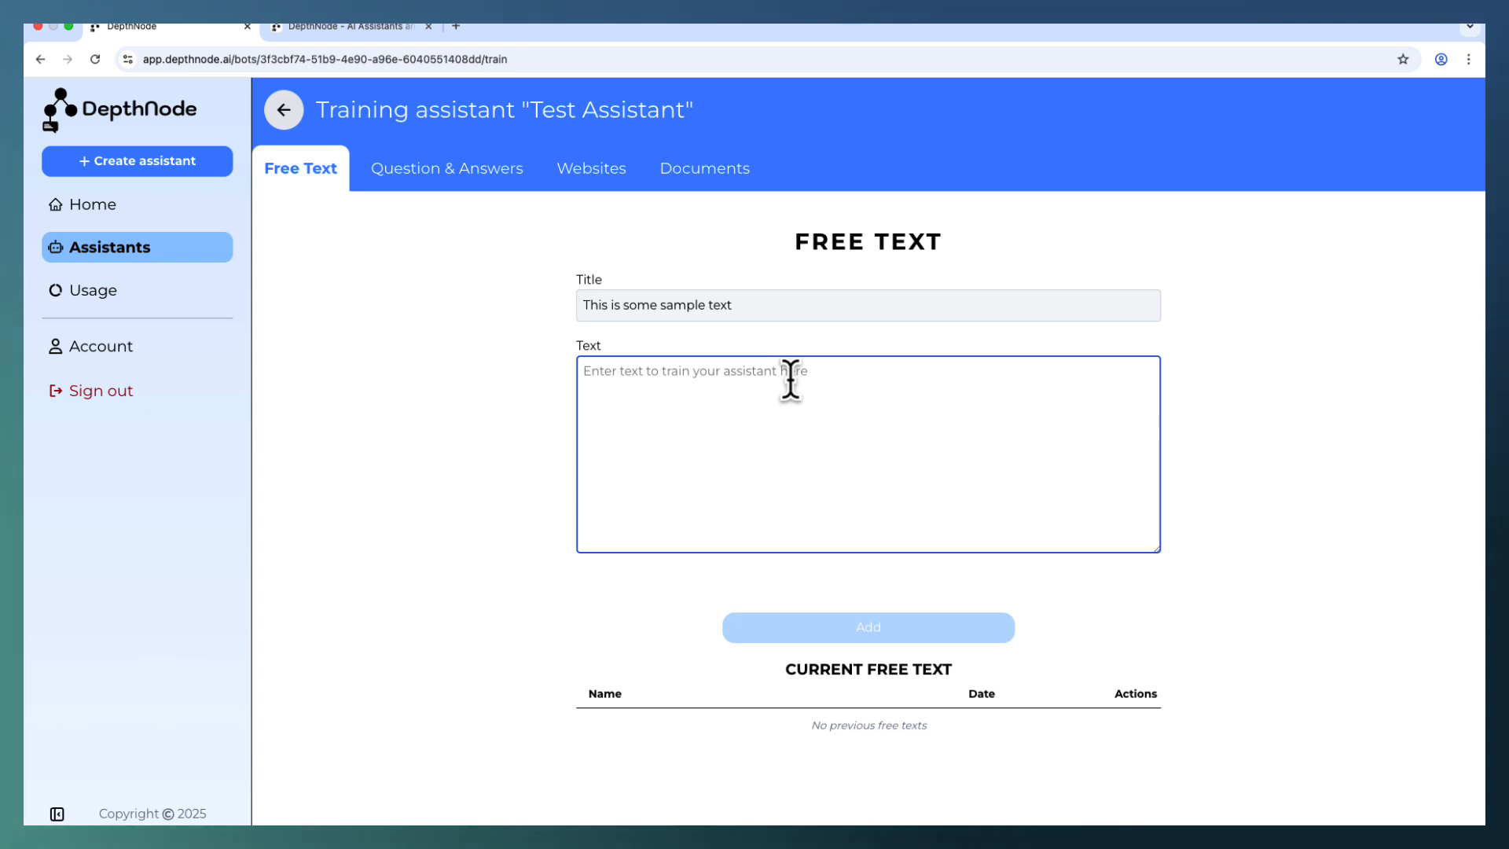
type("This is a sample ")
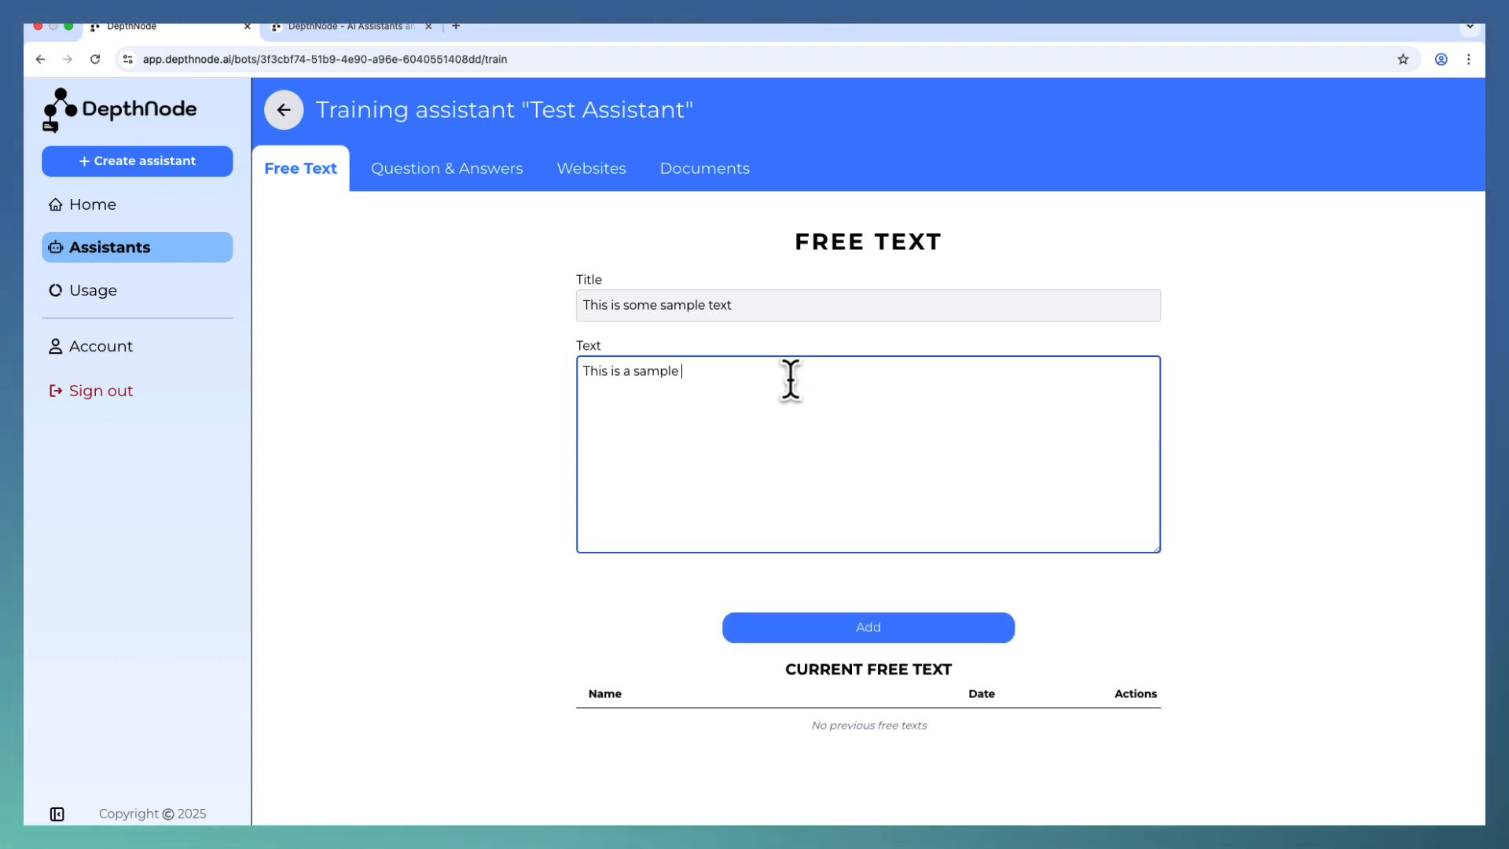
type("testing only.")
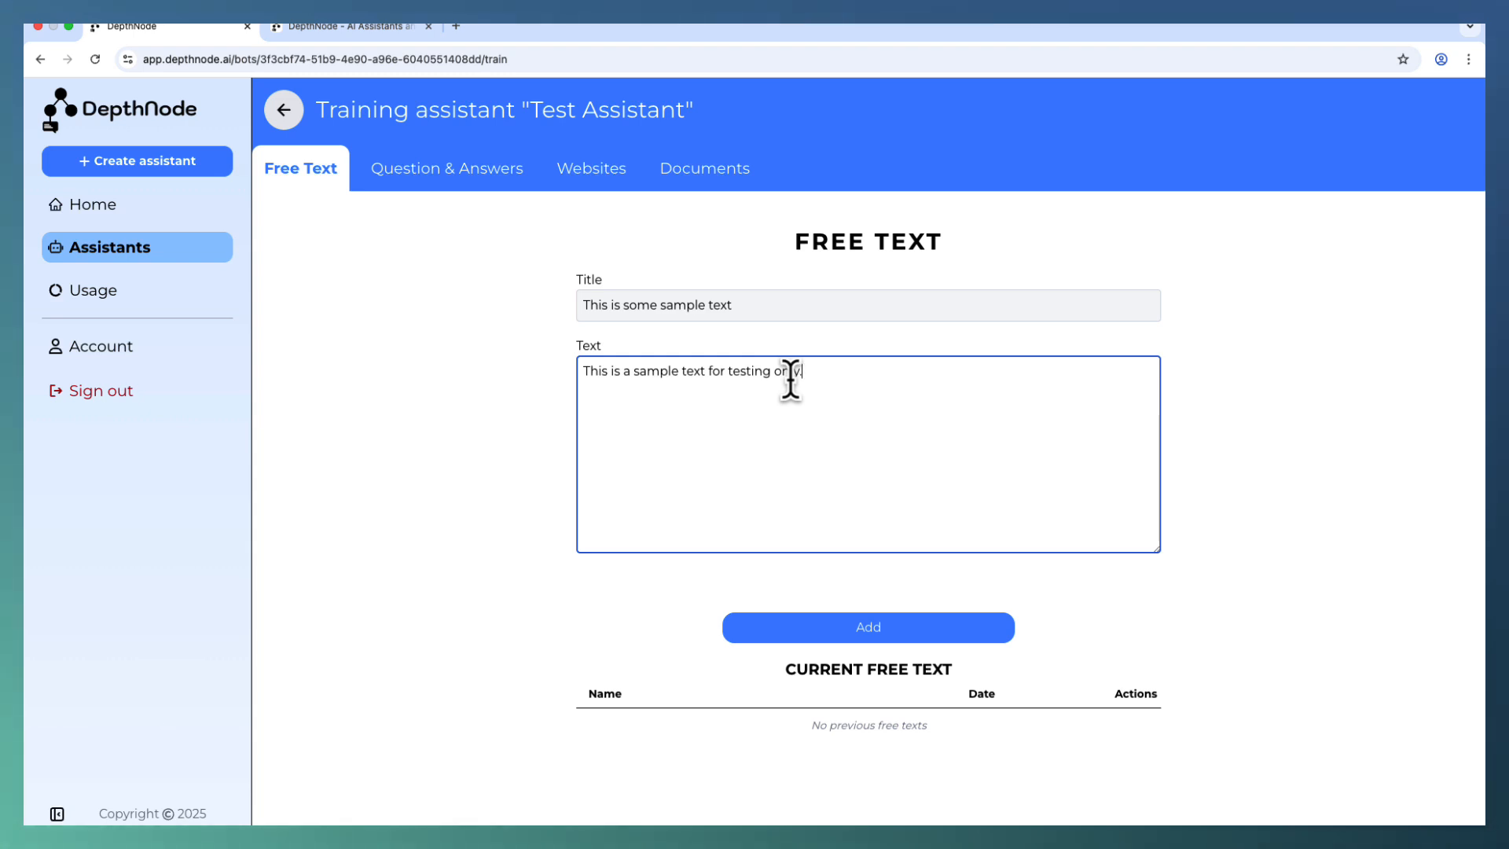
type("t for testing only.")
left_click(913, 627)
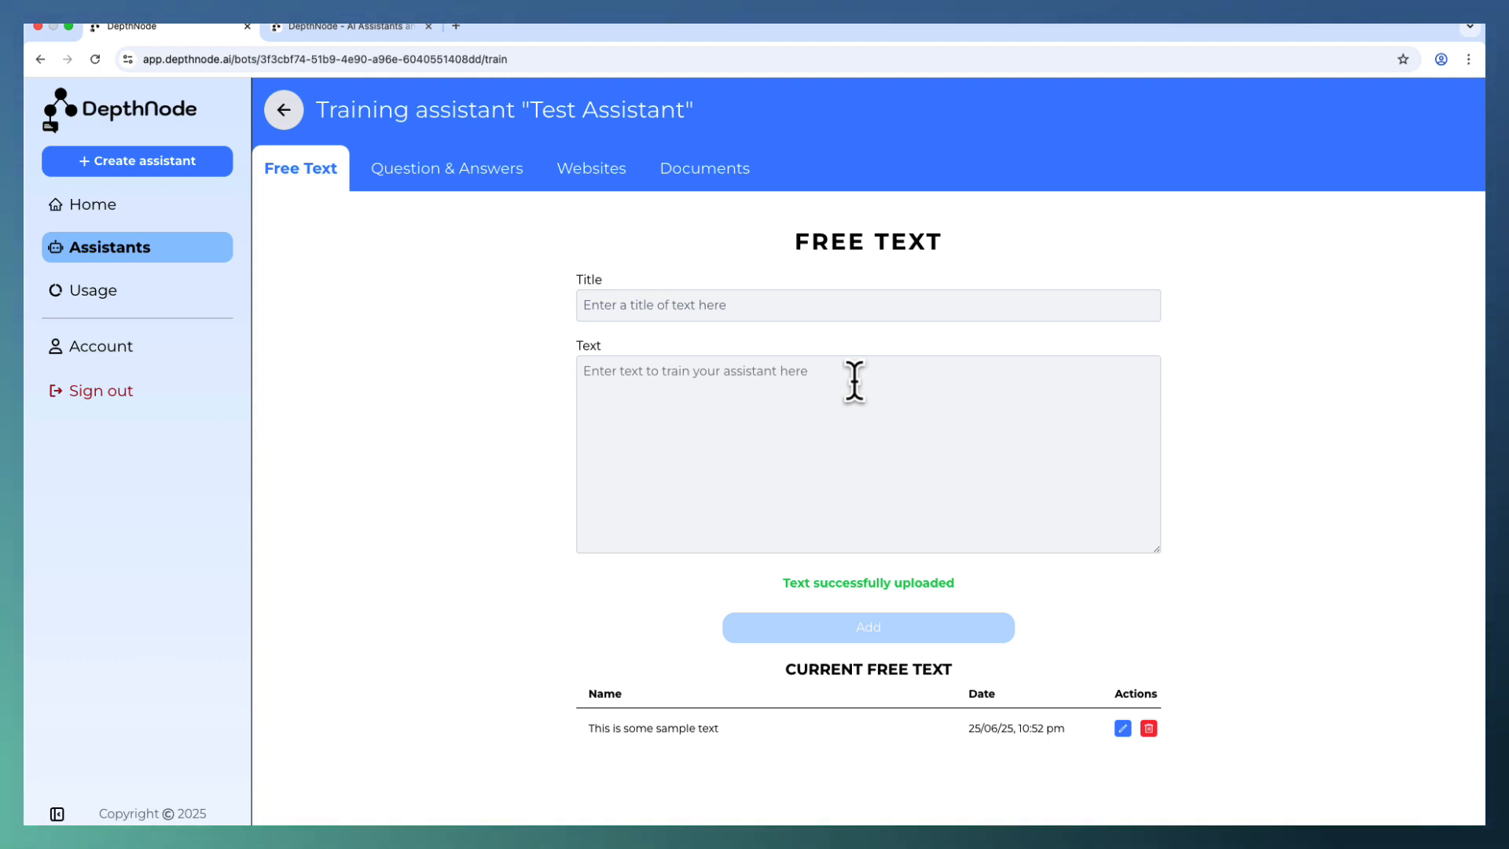
- Start a question-and-answer training entry with the question "What is the cost of delivery of any product?"
left_click(454, 187)
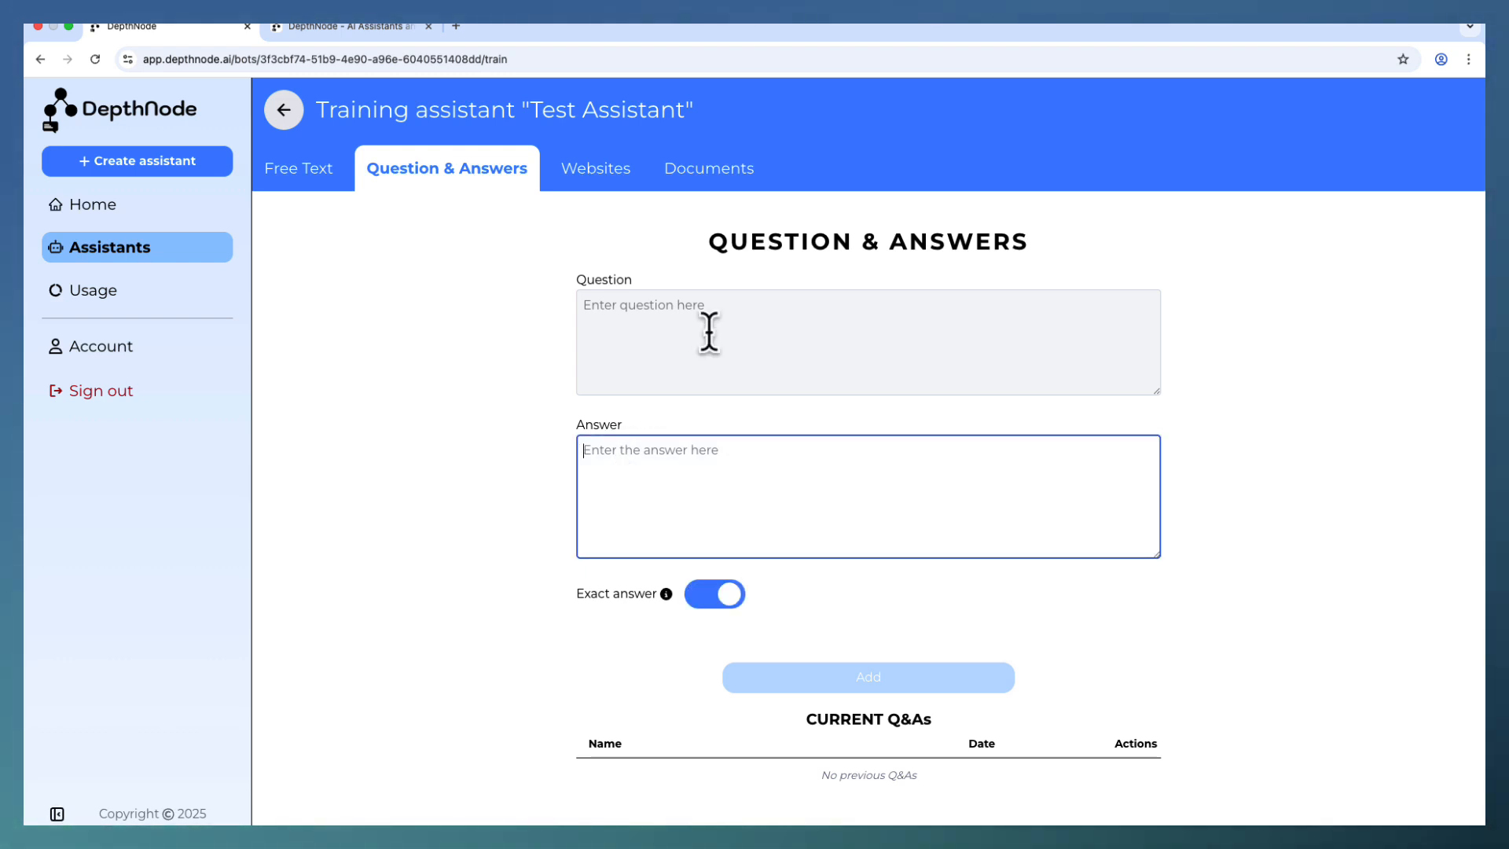
left_click(694, 315)
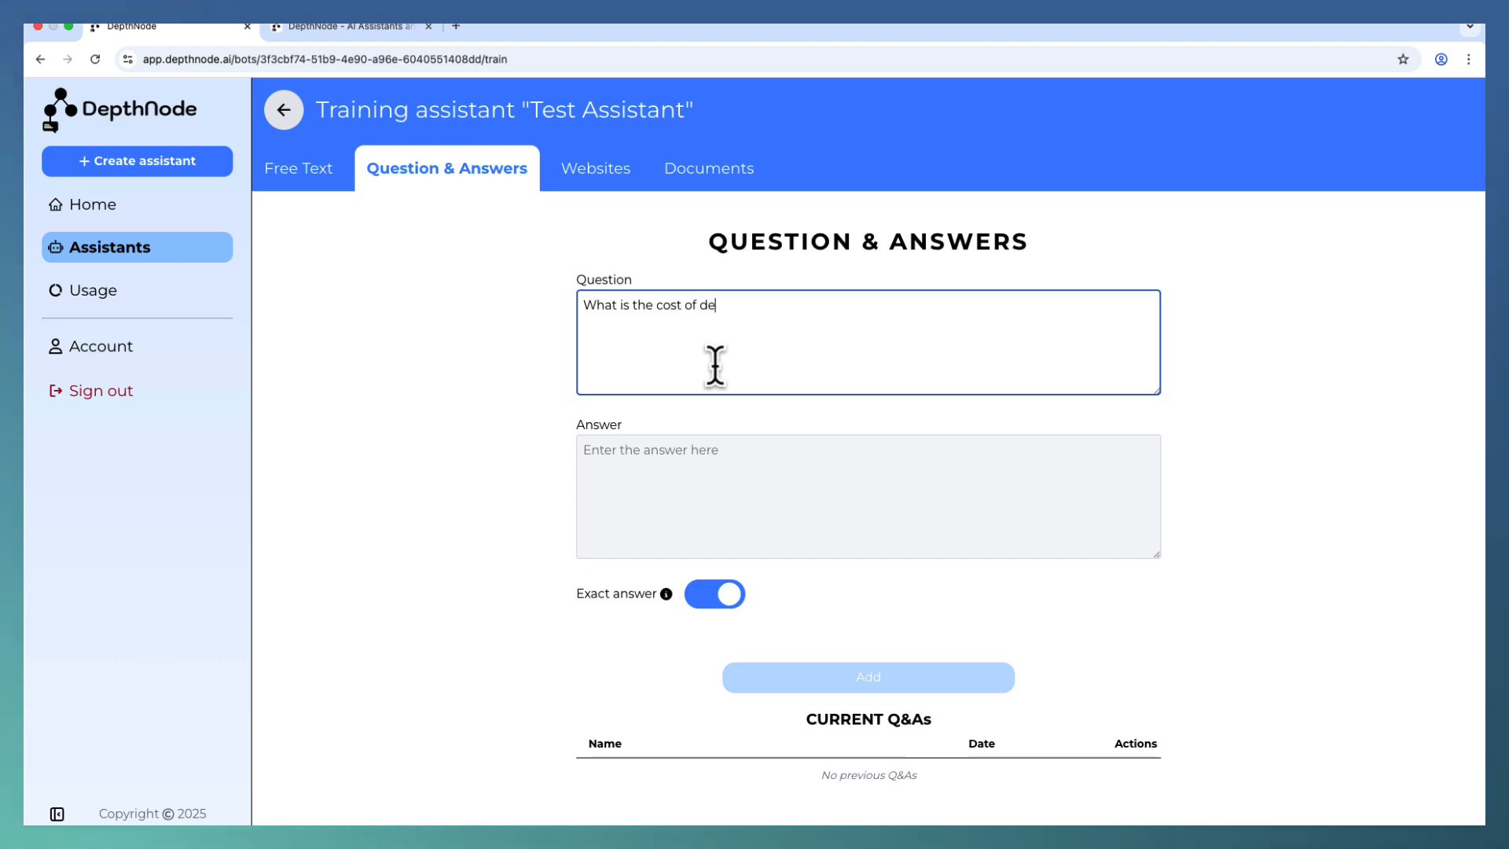
type("of any ")
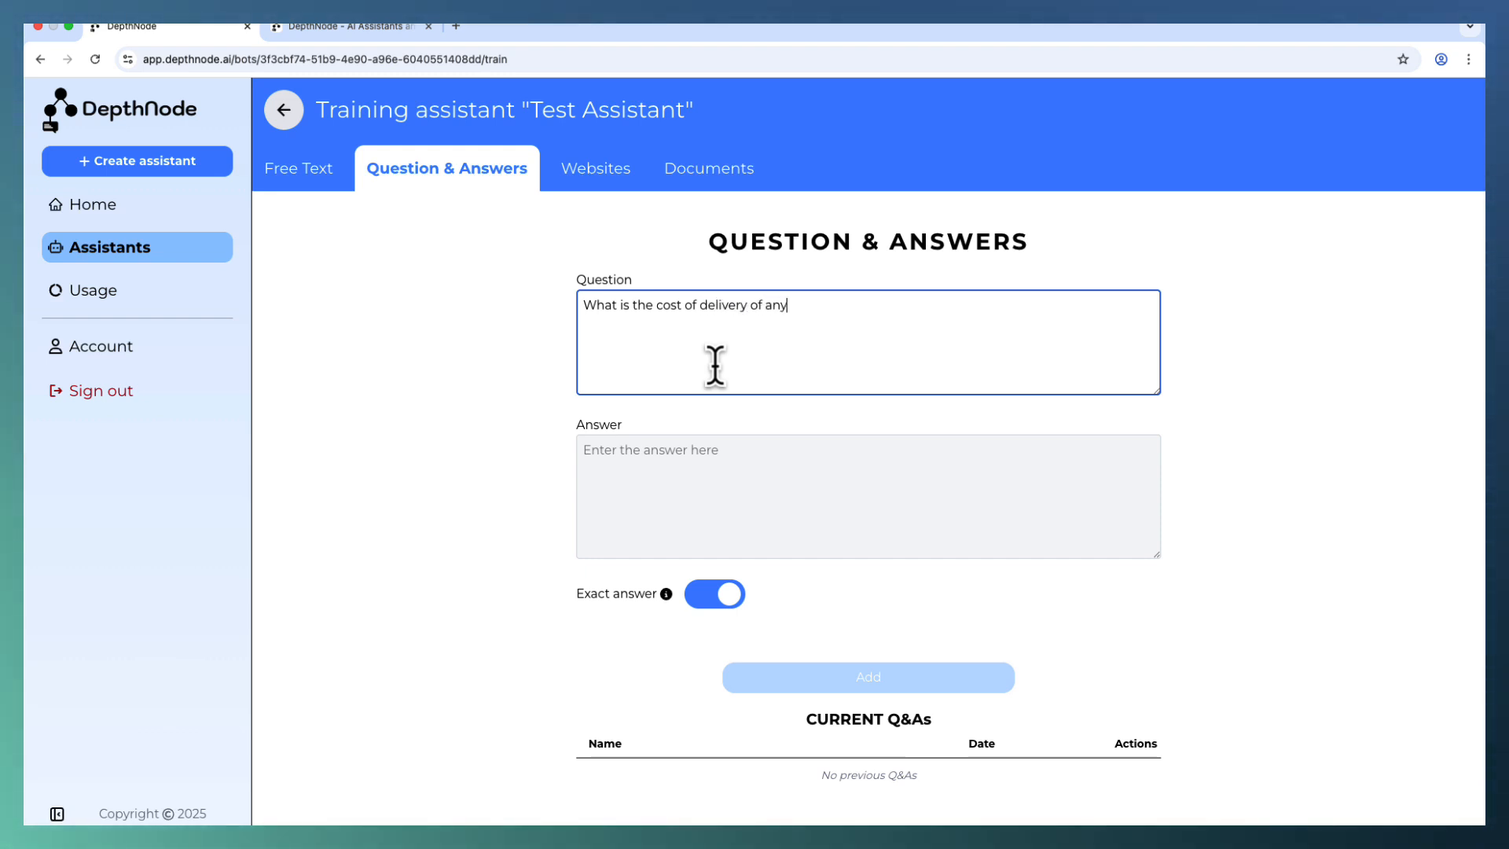
type("product?")
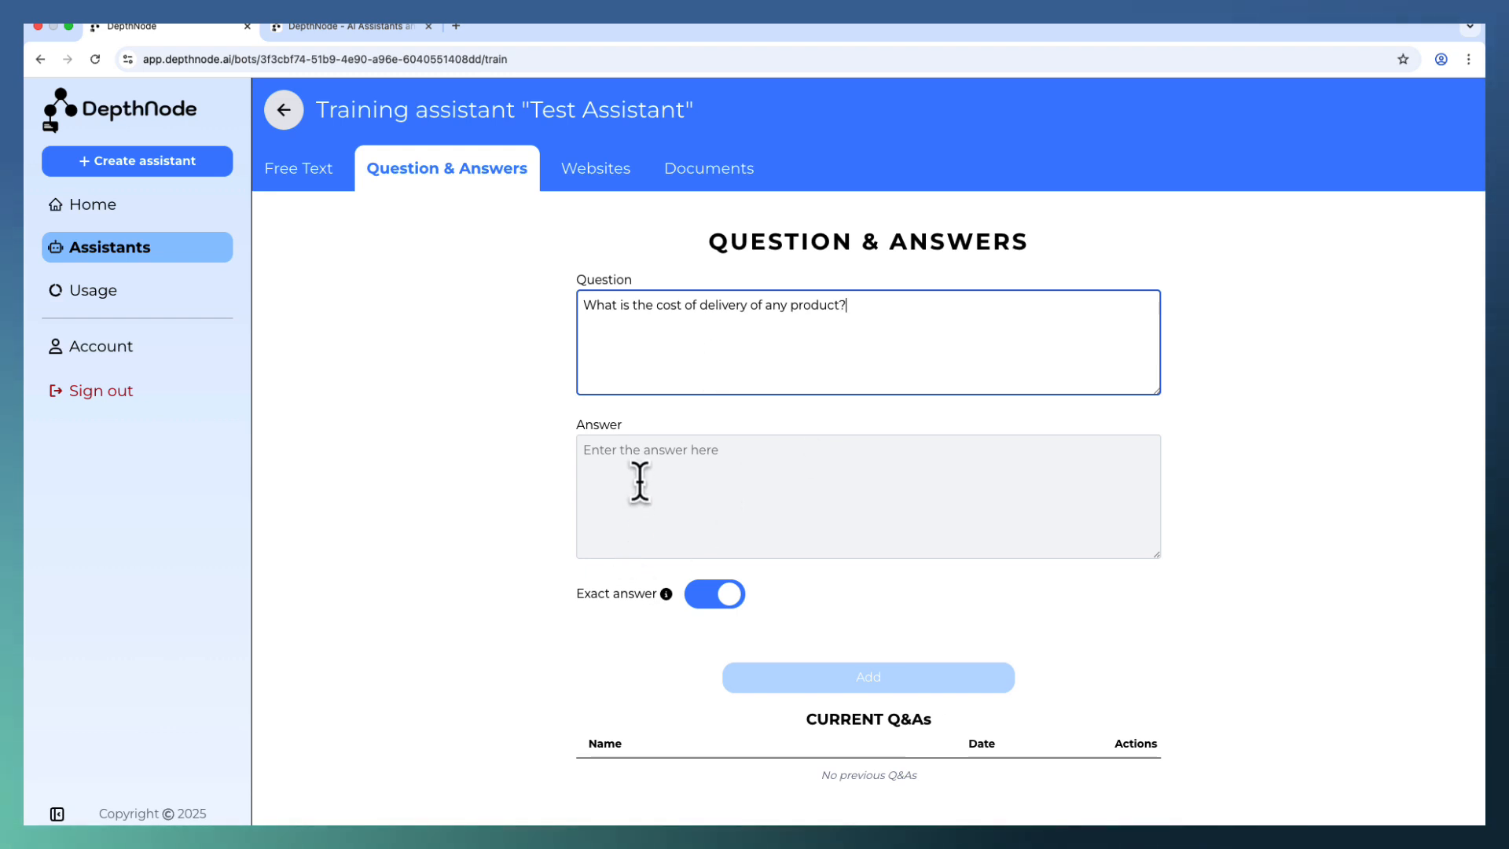
- Answer it with "We only charge a flat fee of $10 per delivery.", turn off Exact answer, and add the Q&A
left_click(673, 525)
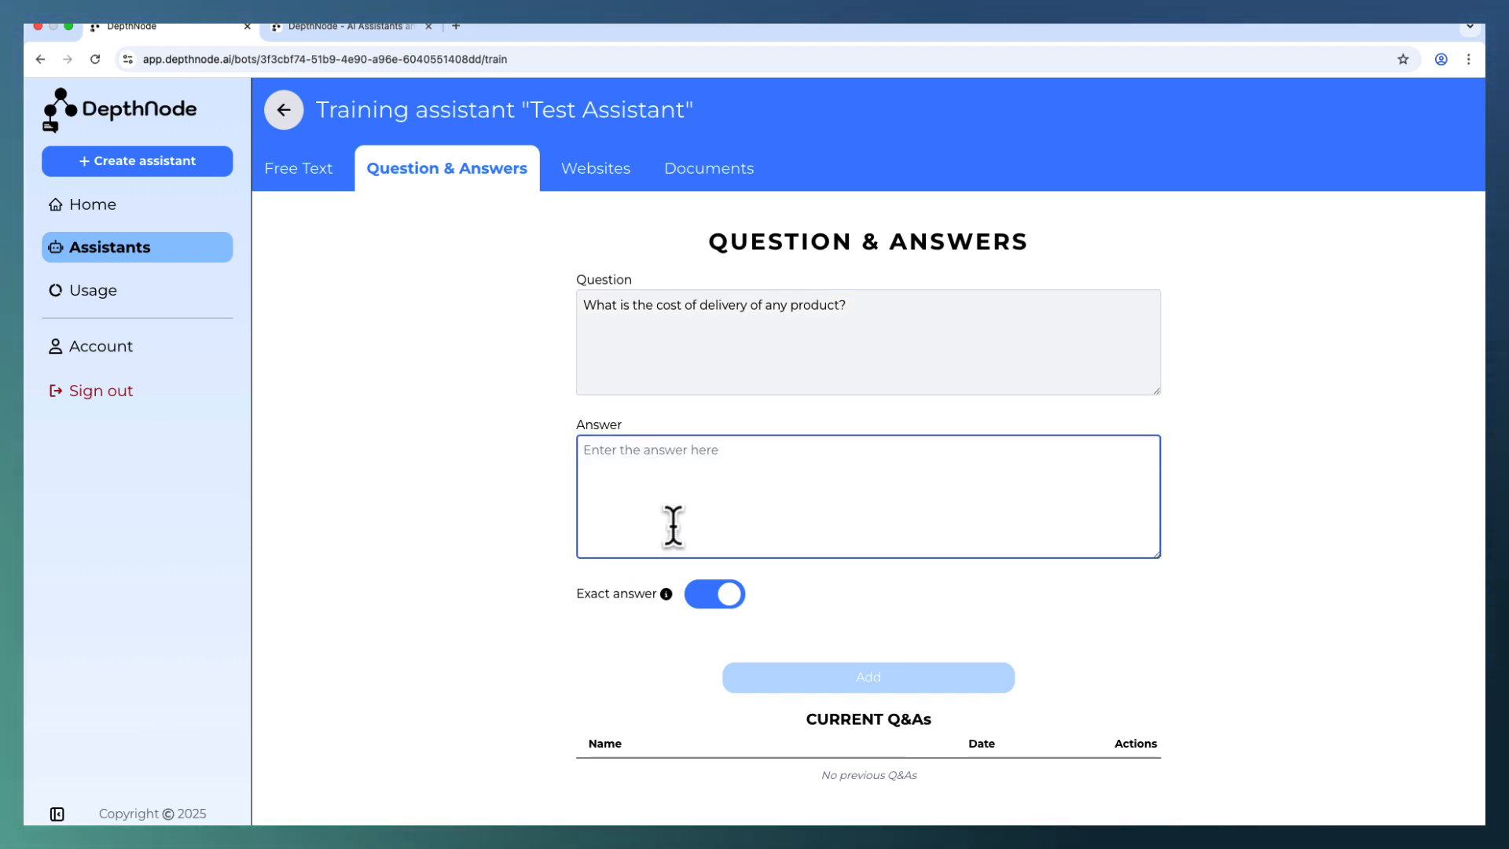
type("We only ch")
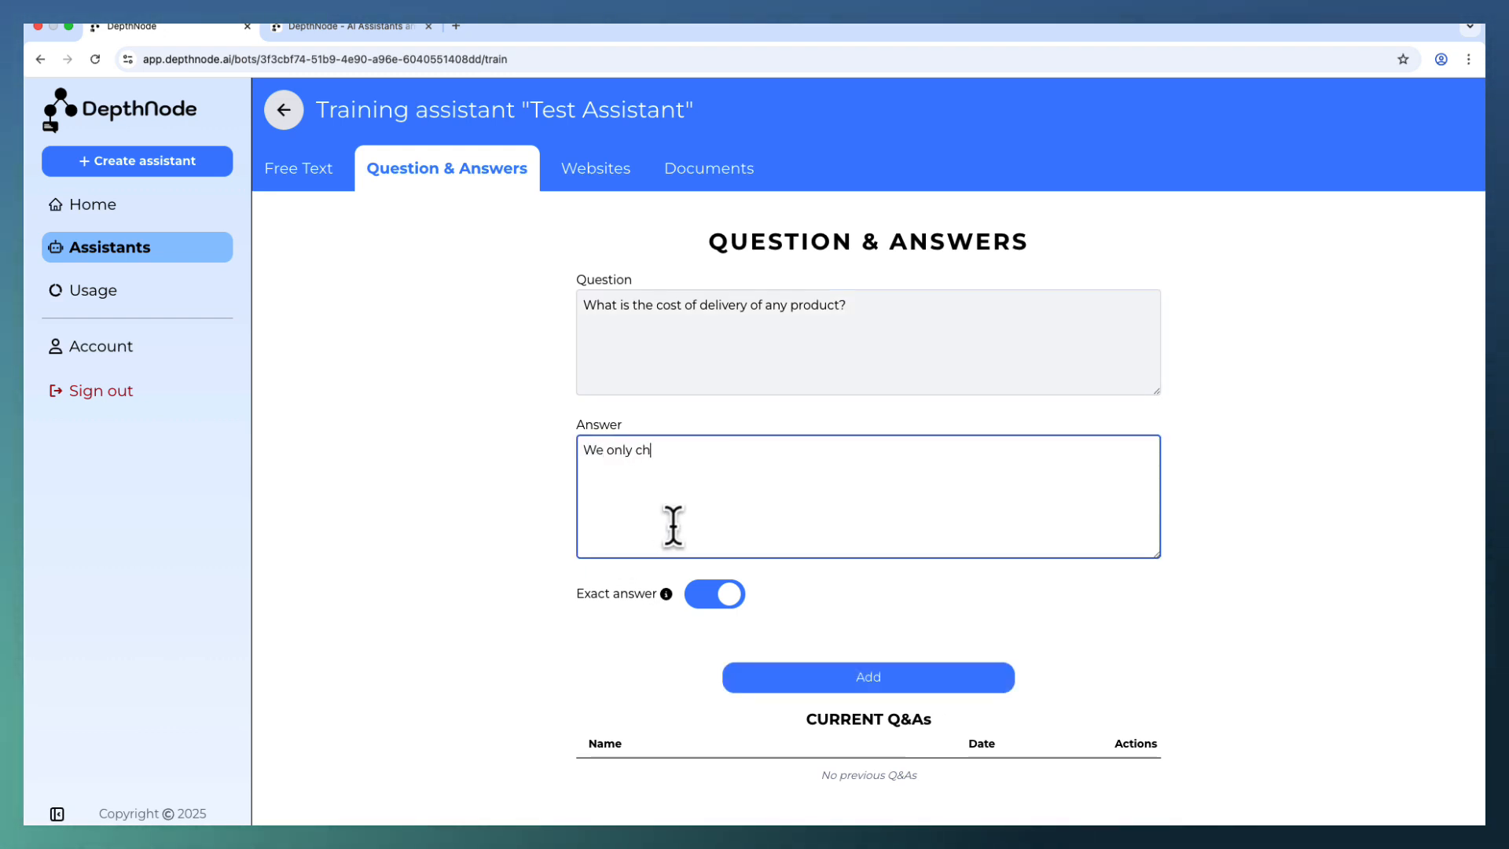
type("arge a flat fee ")
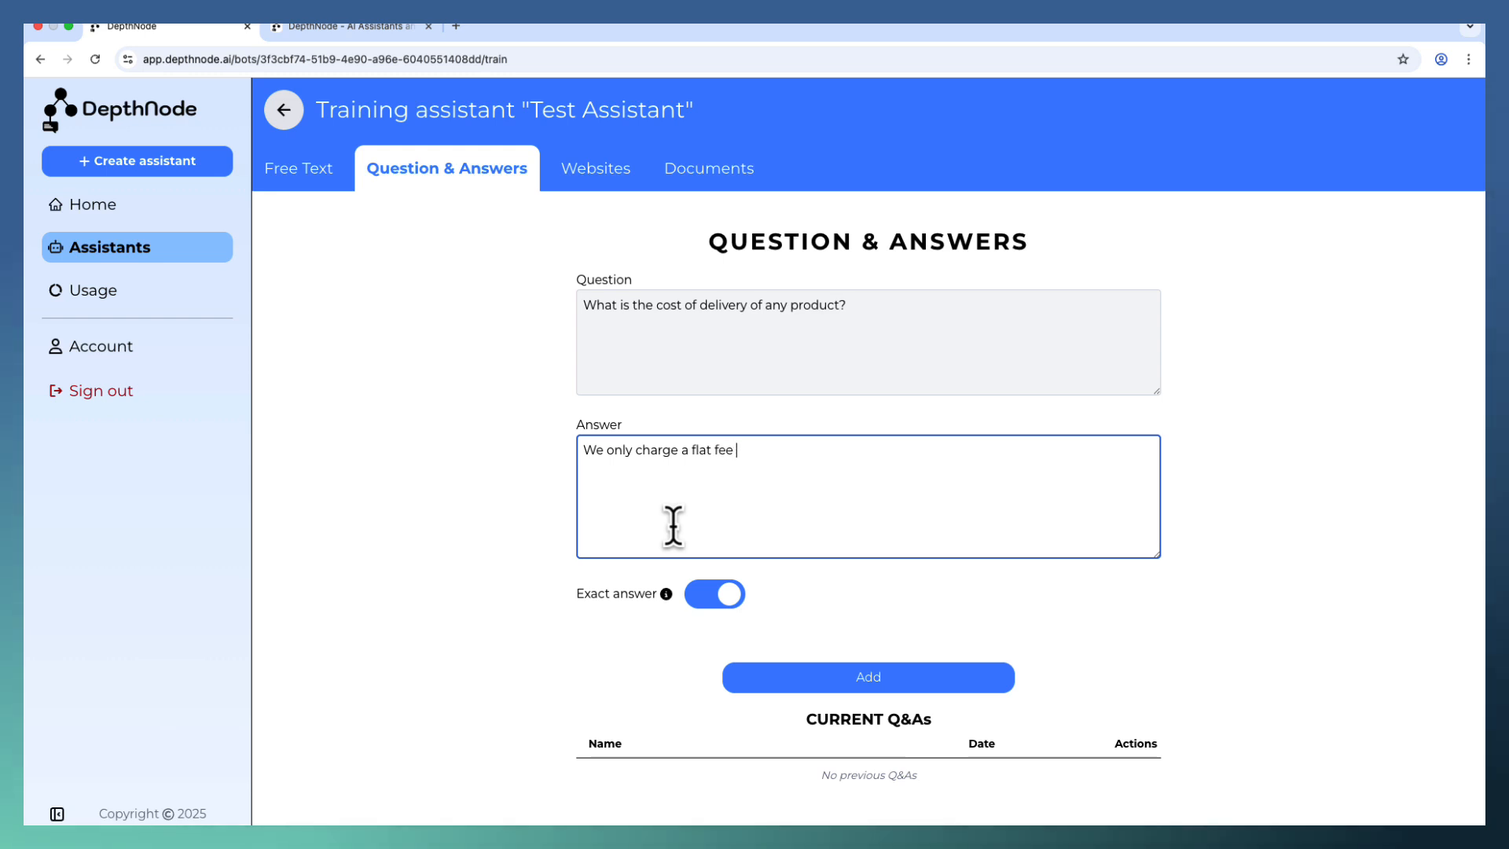
type("of $10")
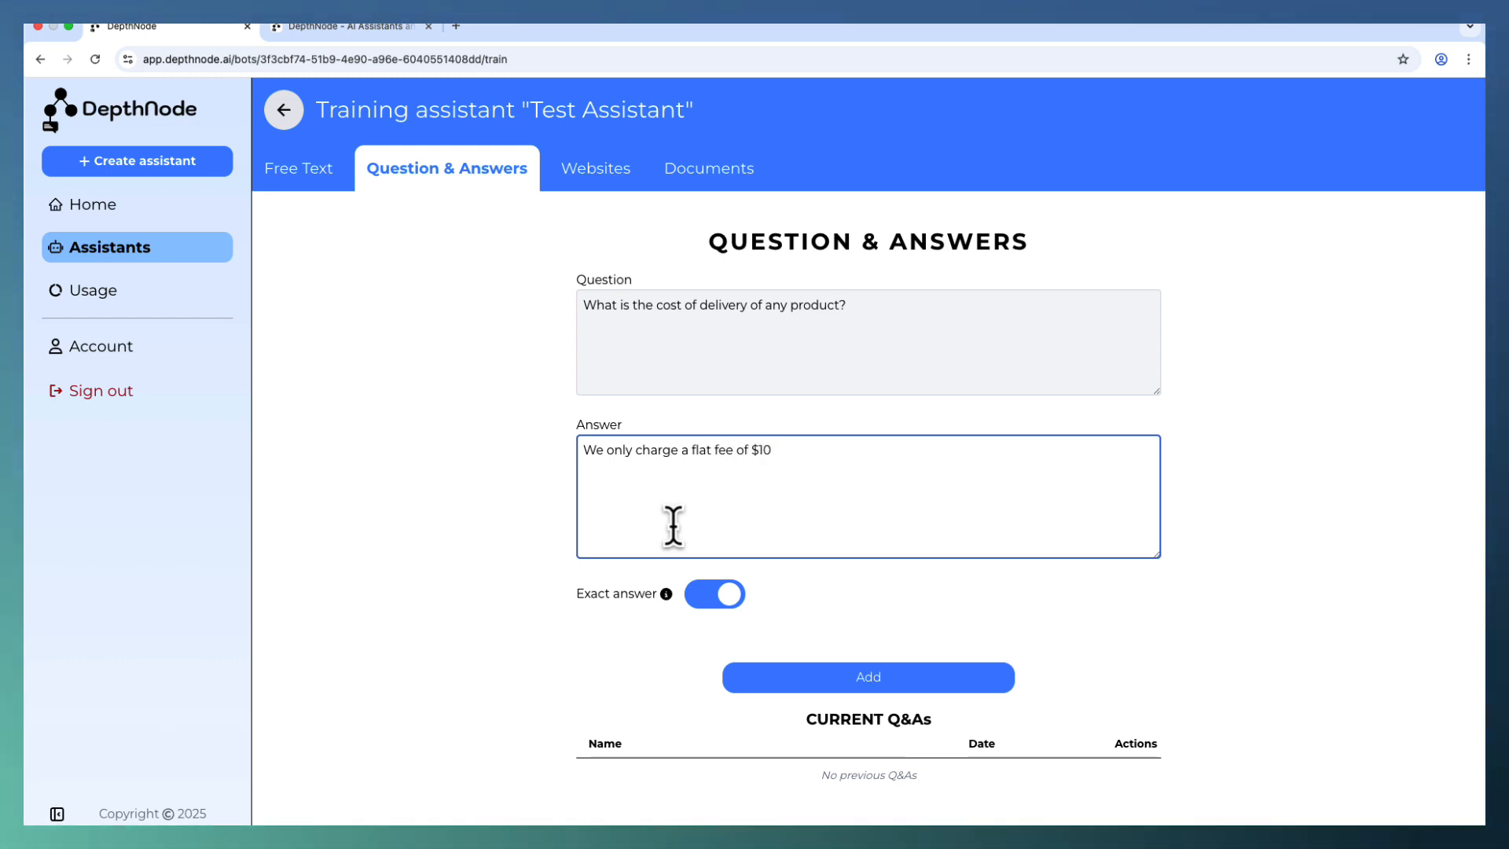
type(" per delivery")
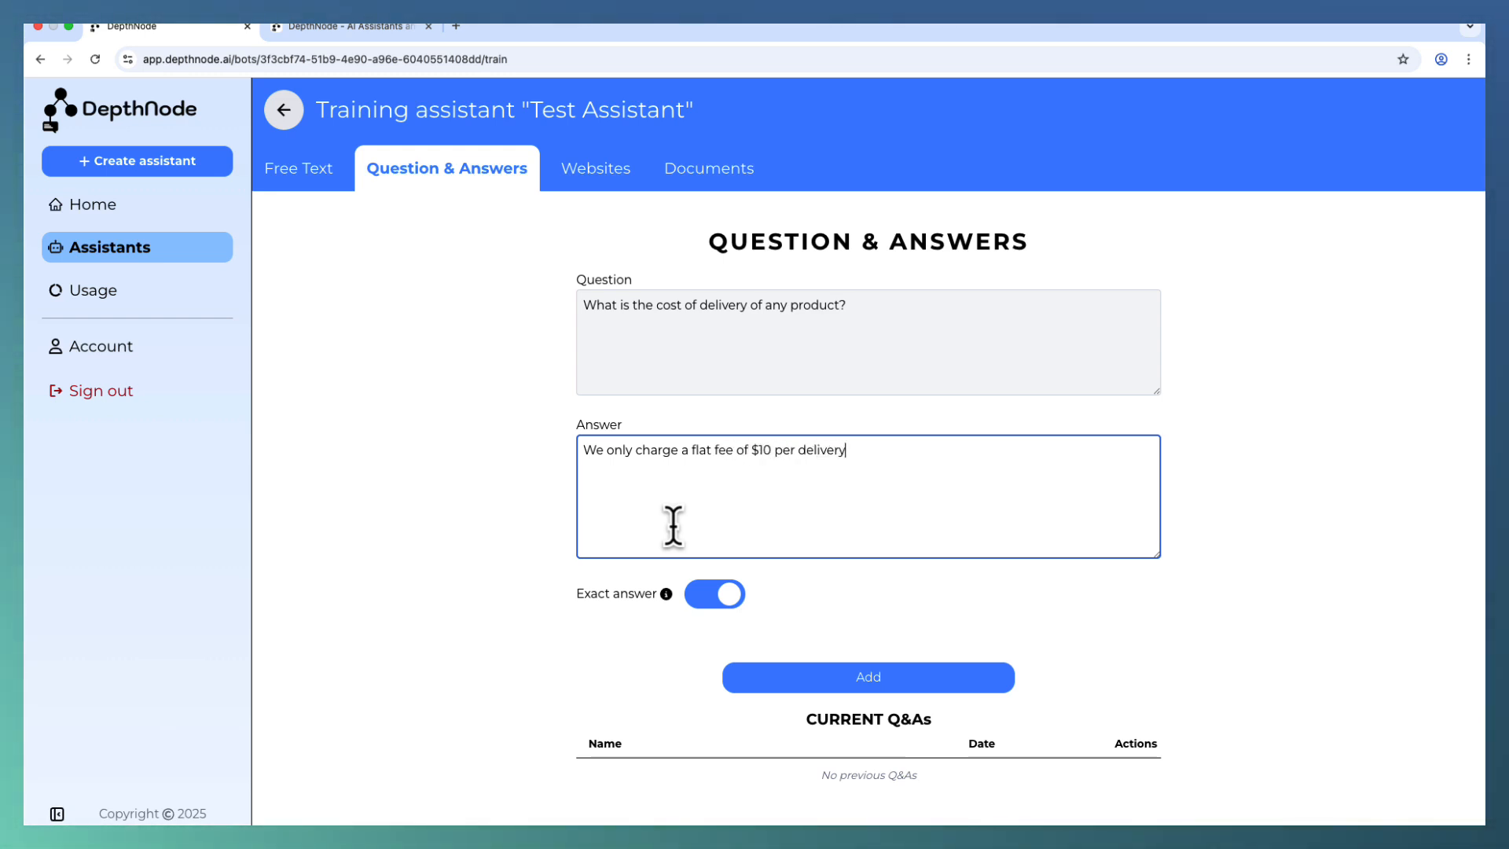
type(".")
left_click(714, 593)
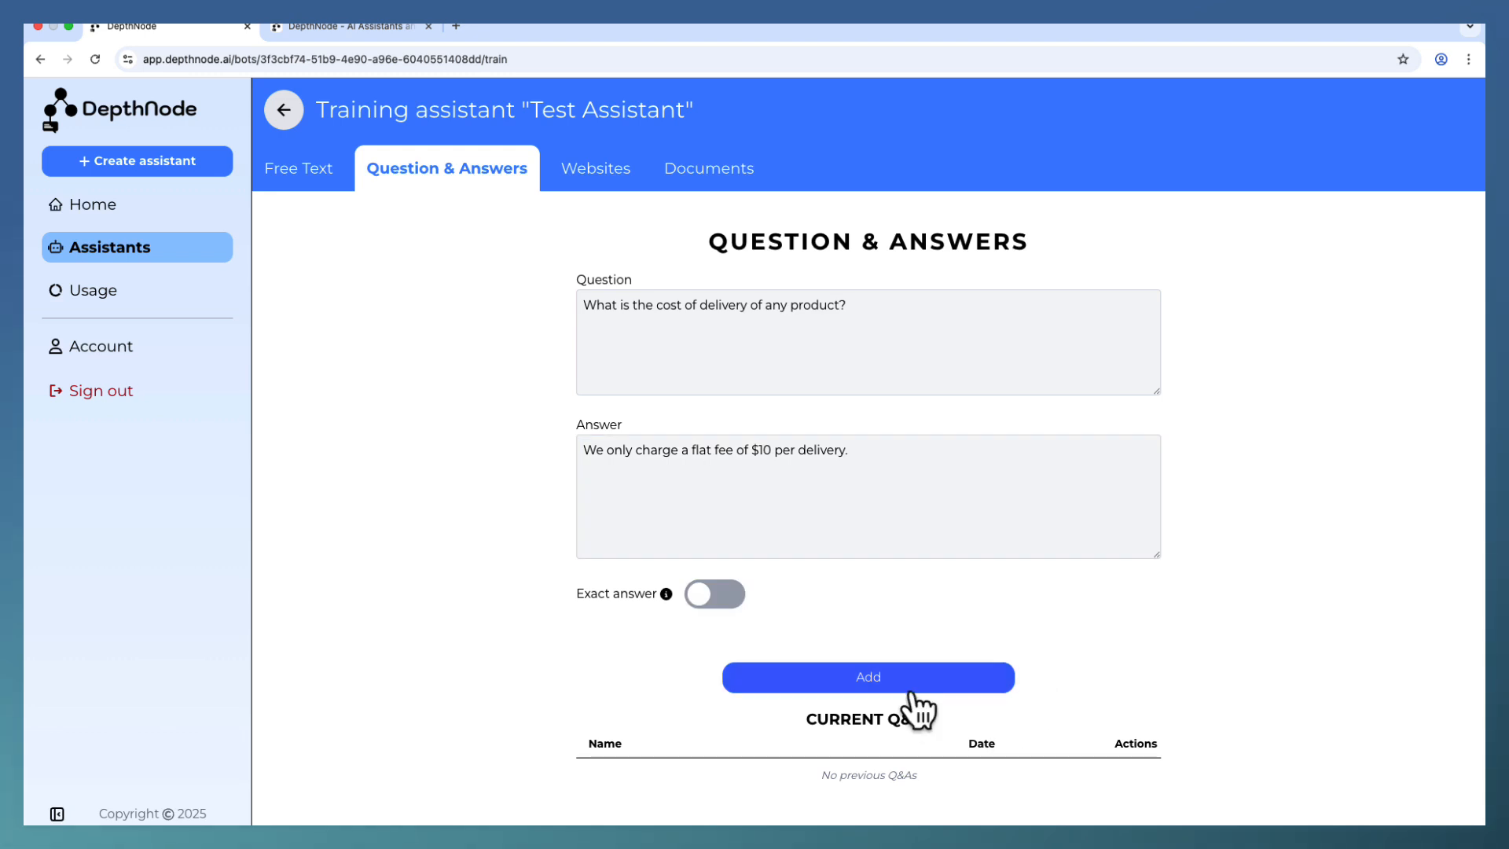
left_click(911, 684)
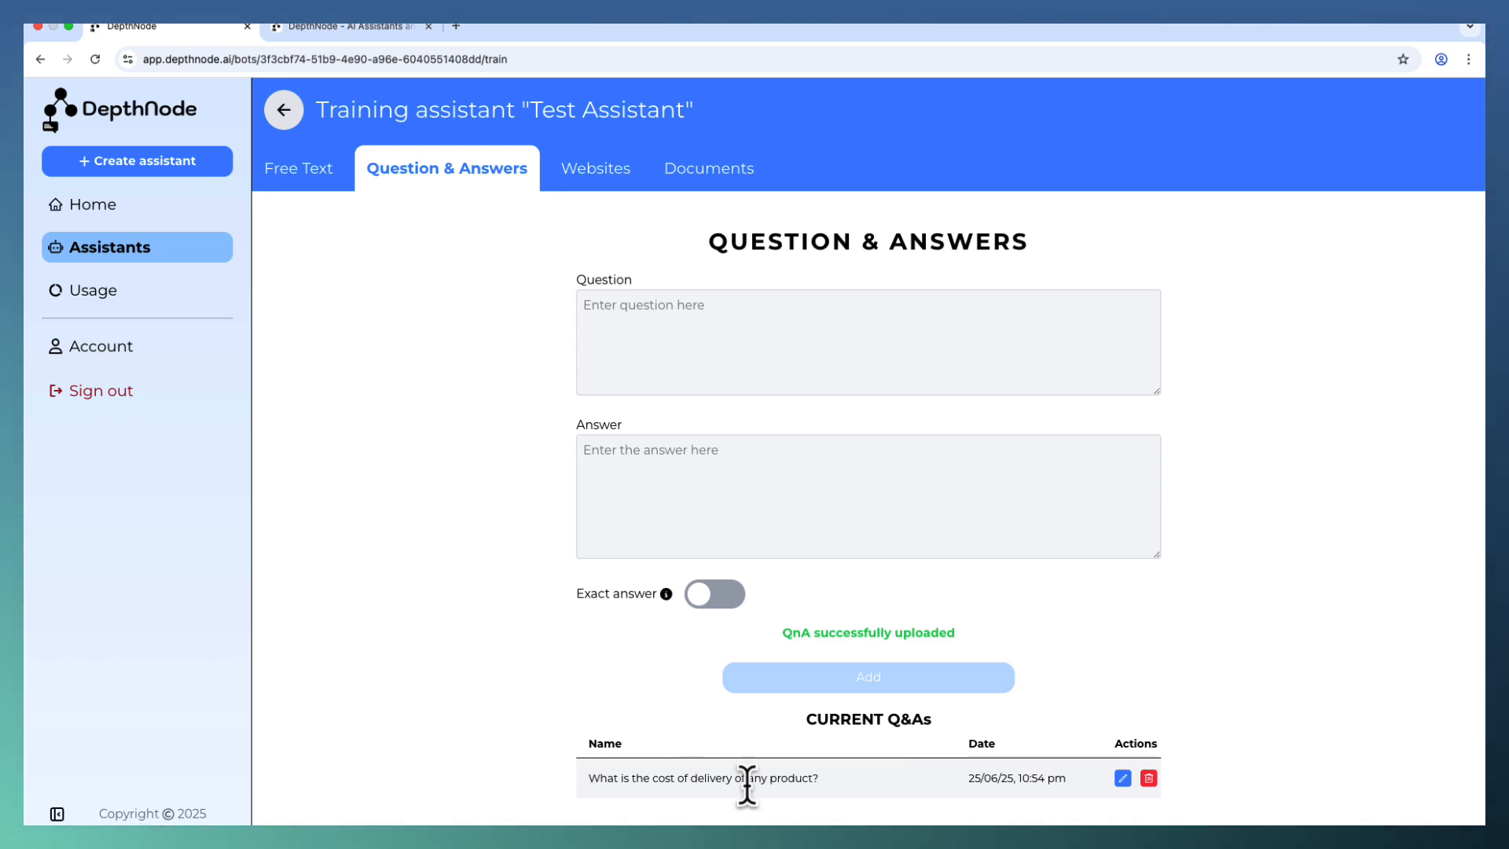
- Open the delivery cost Q&A for editing to view its fields, and cancel without changes
left_click(1122, 778)
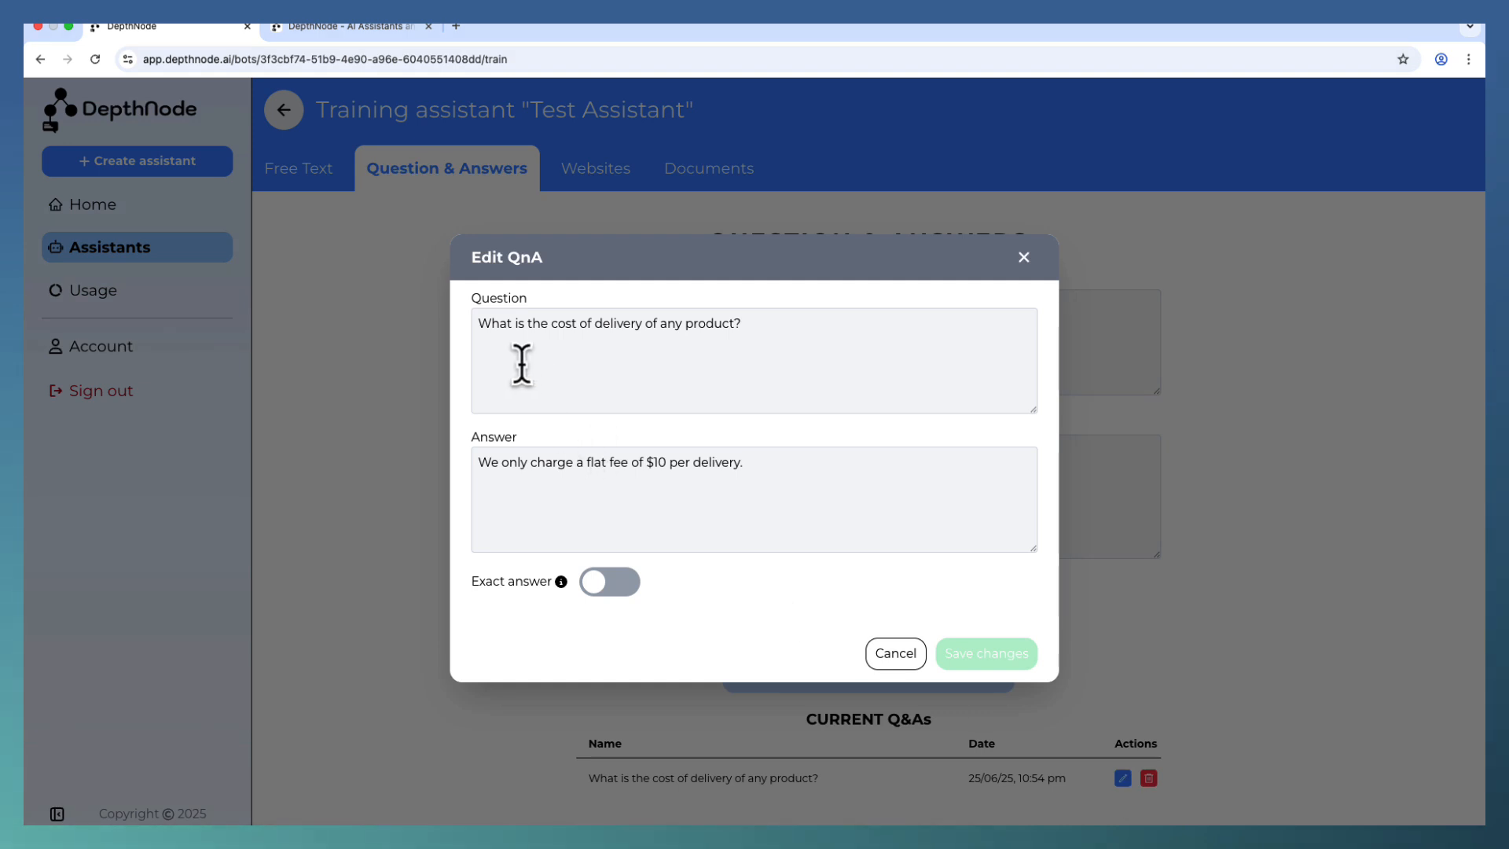
left_click(527, 330)
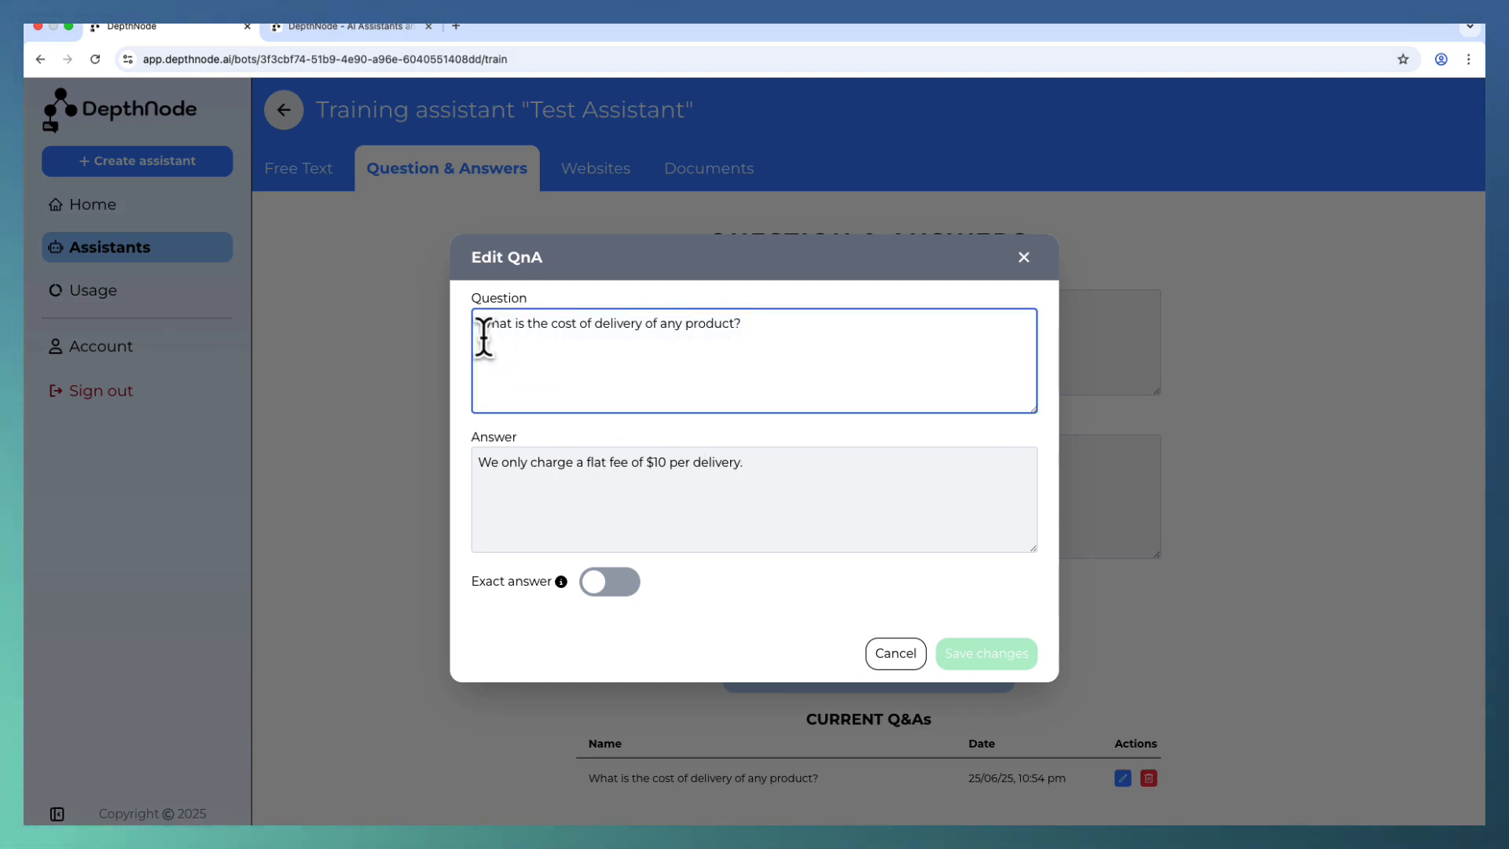
left_click(896, 653)
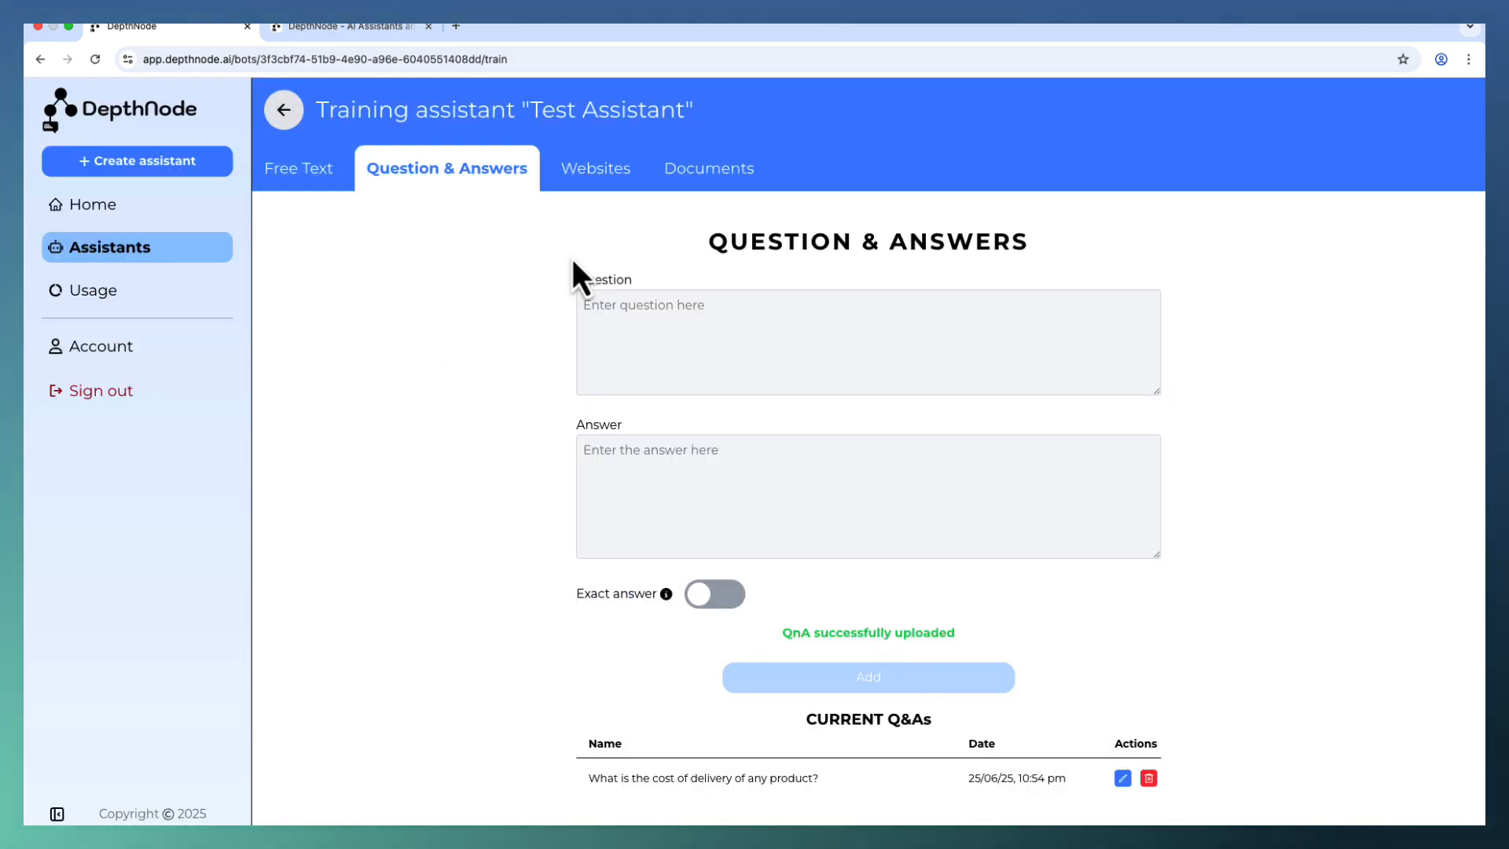
- Review the website and document training options and the existing free text and Q&A entries
left_click(587, 165)
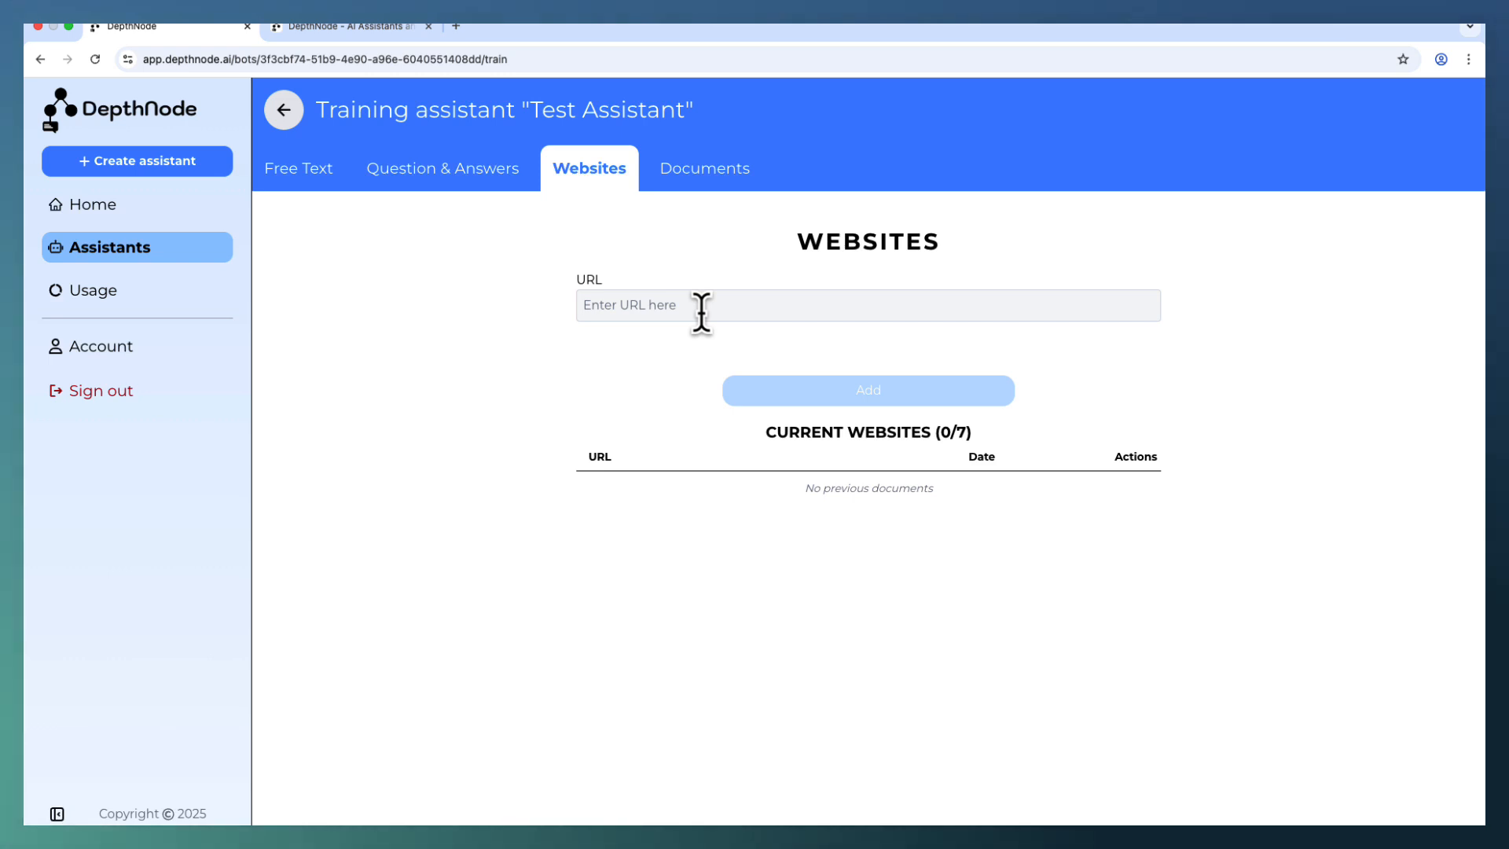
left_click(290, 170)
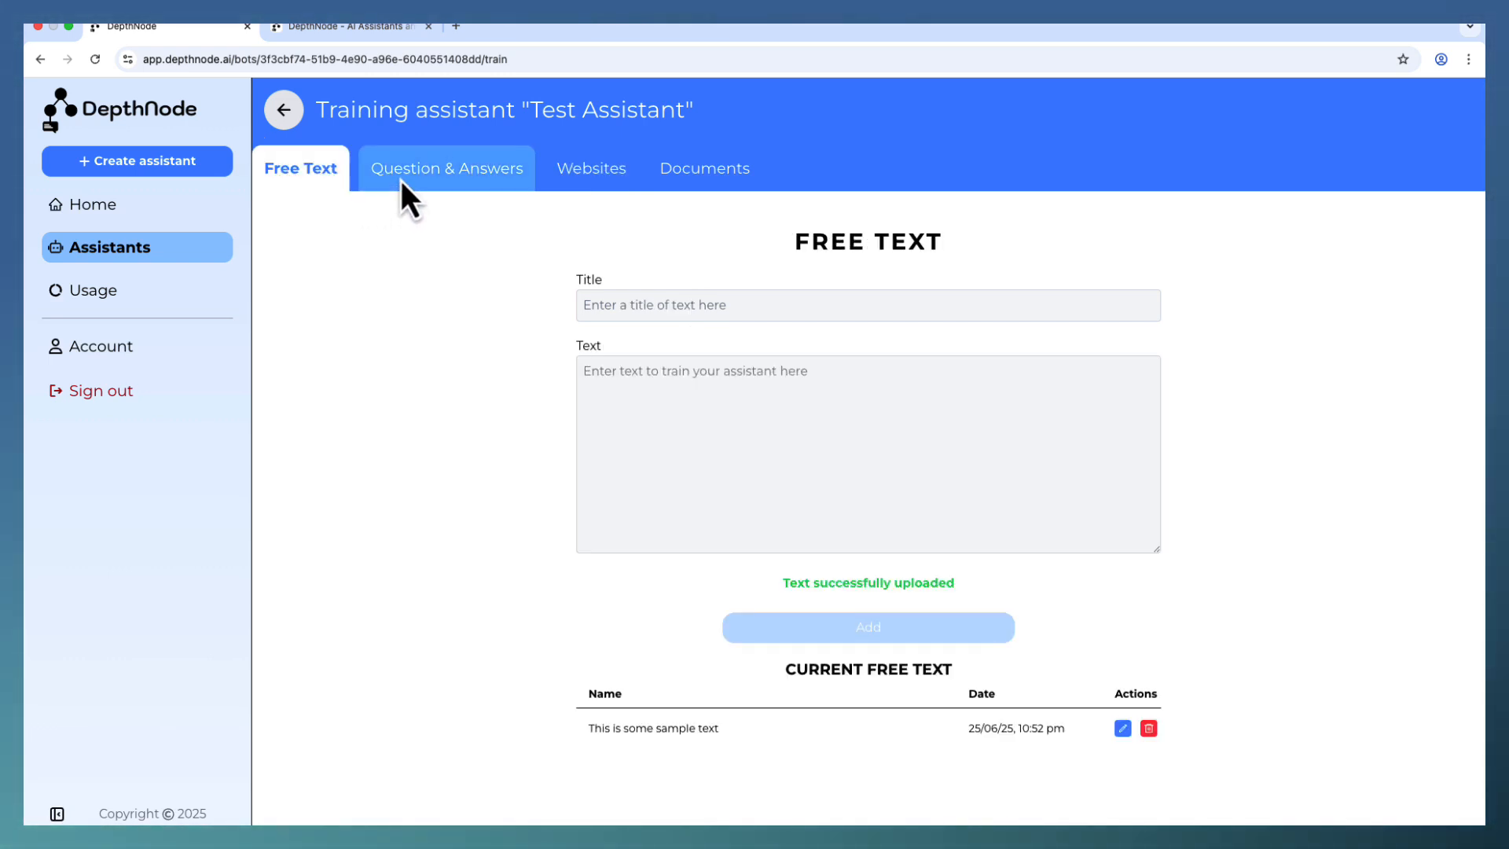
left_click(403, 165)
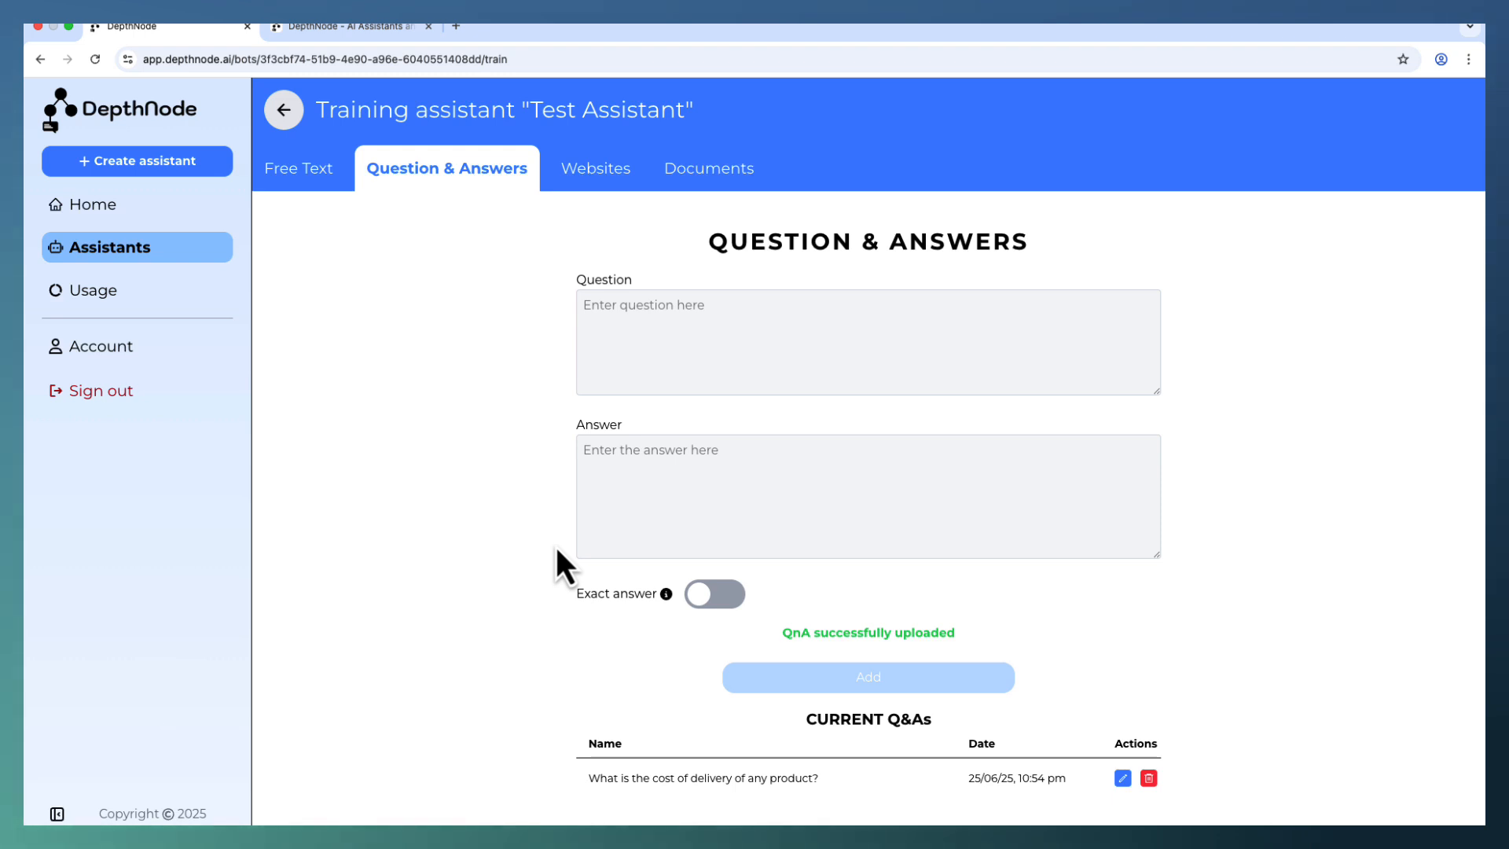
left_click(593, 185)
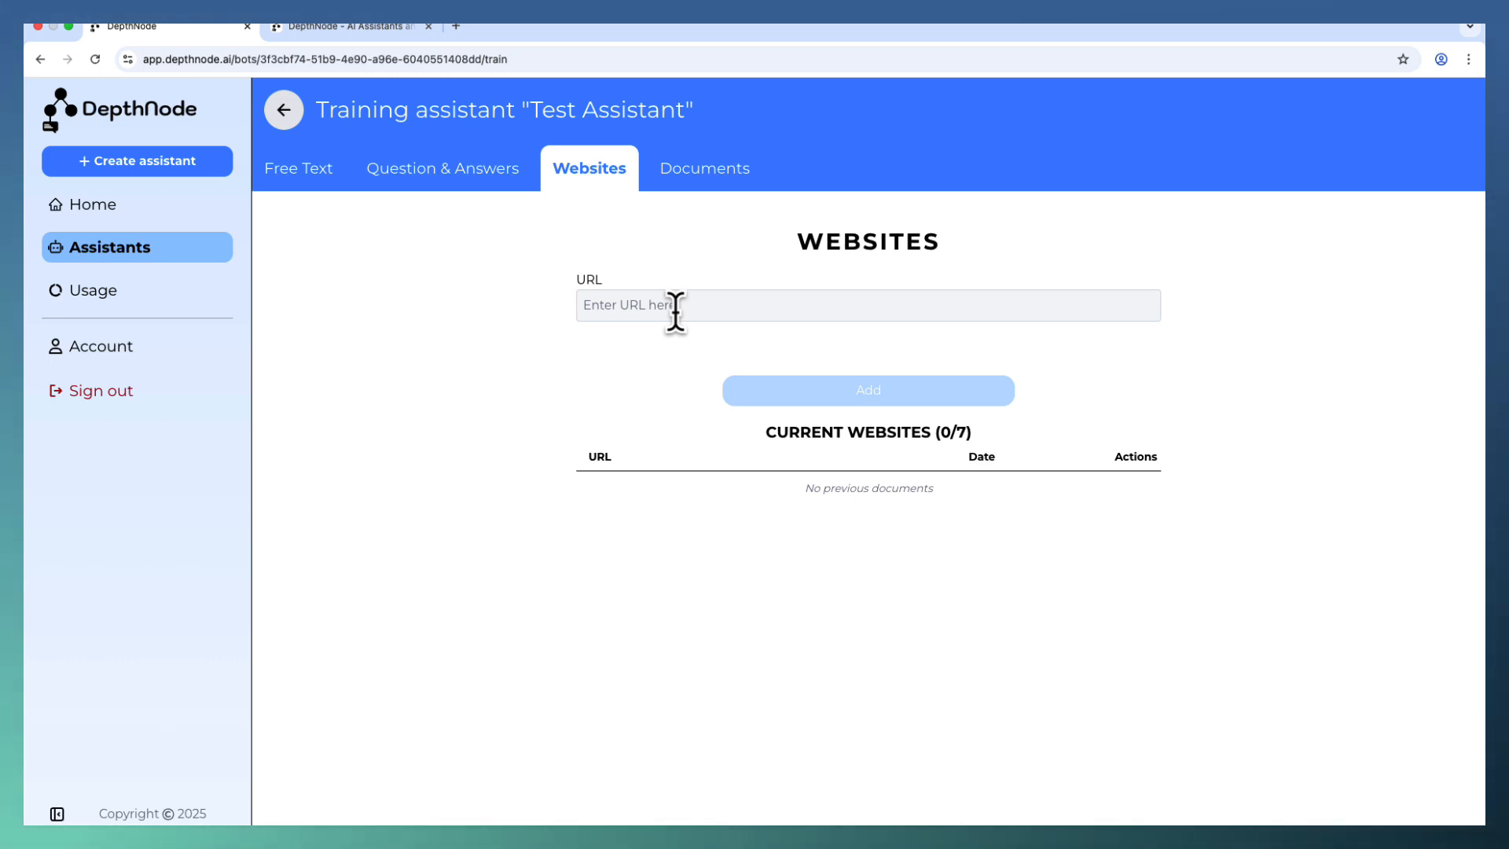
left_click(703, 188)
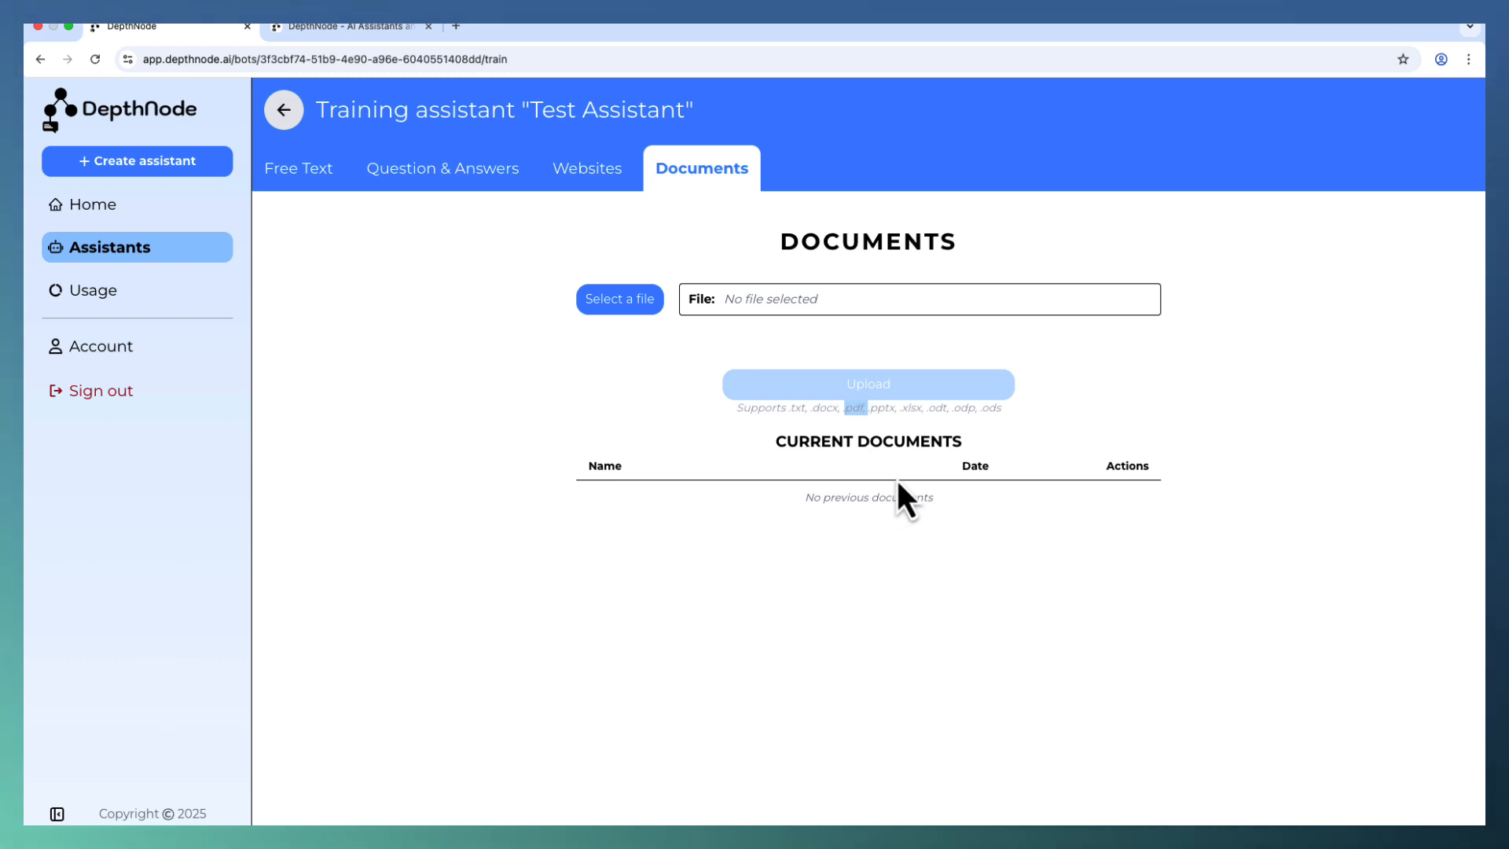
left_click(932, 475)
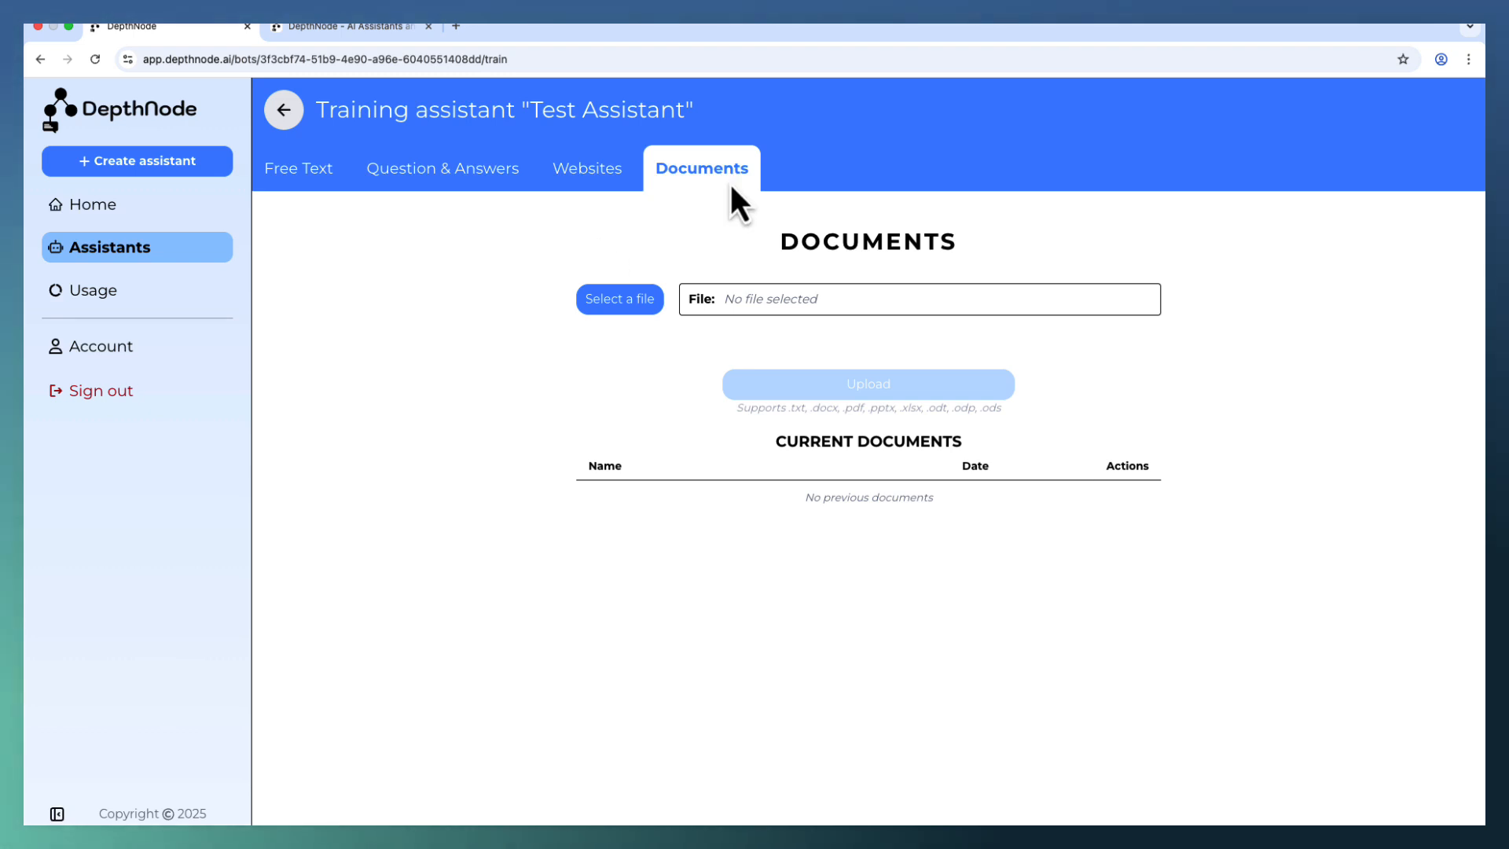
left_click(444, 170)
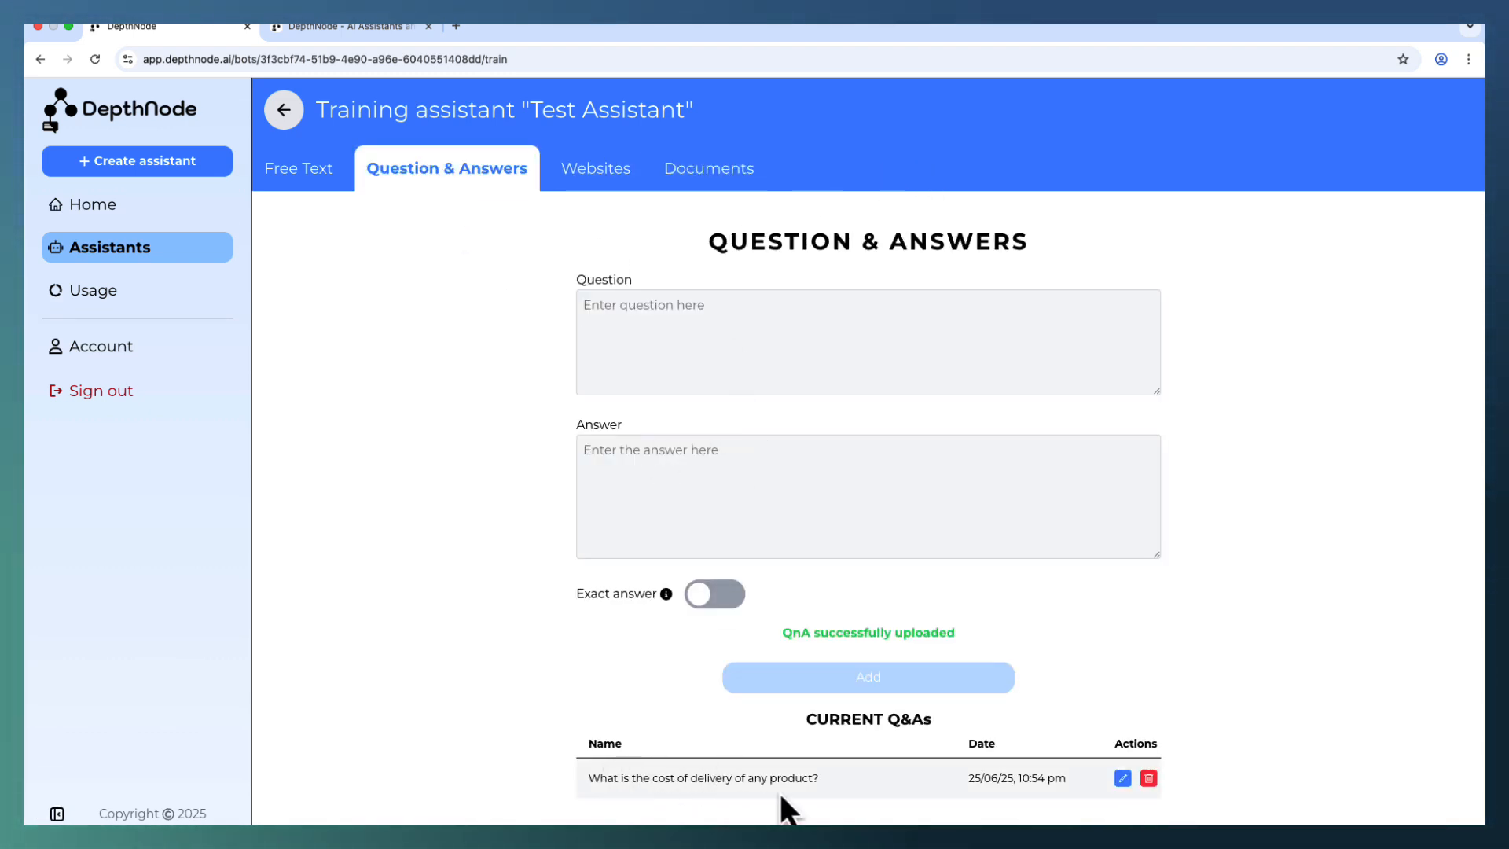
- Return to the assistant's node view and ask "how much is shipping?" in the test chat
left_click(286, 113)
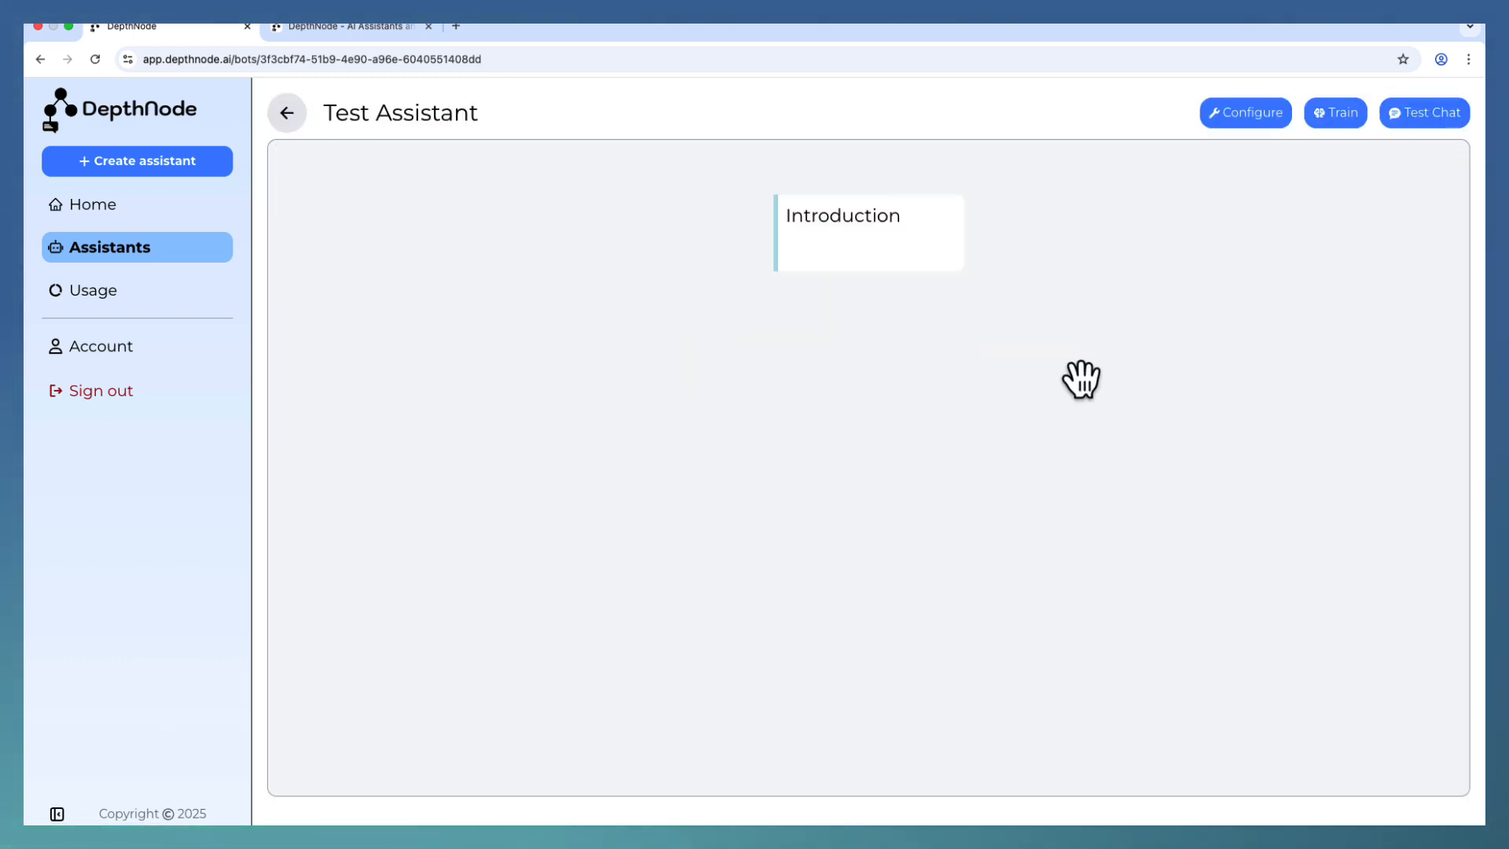
left_click(1424, 114)
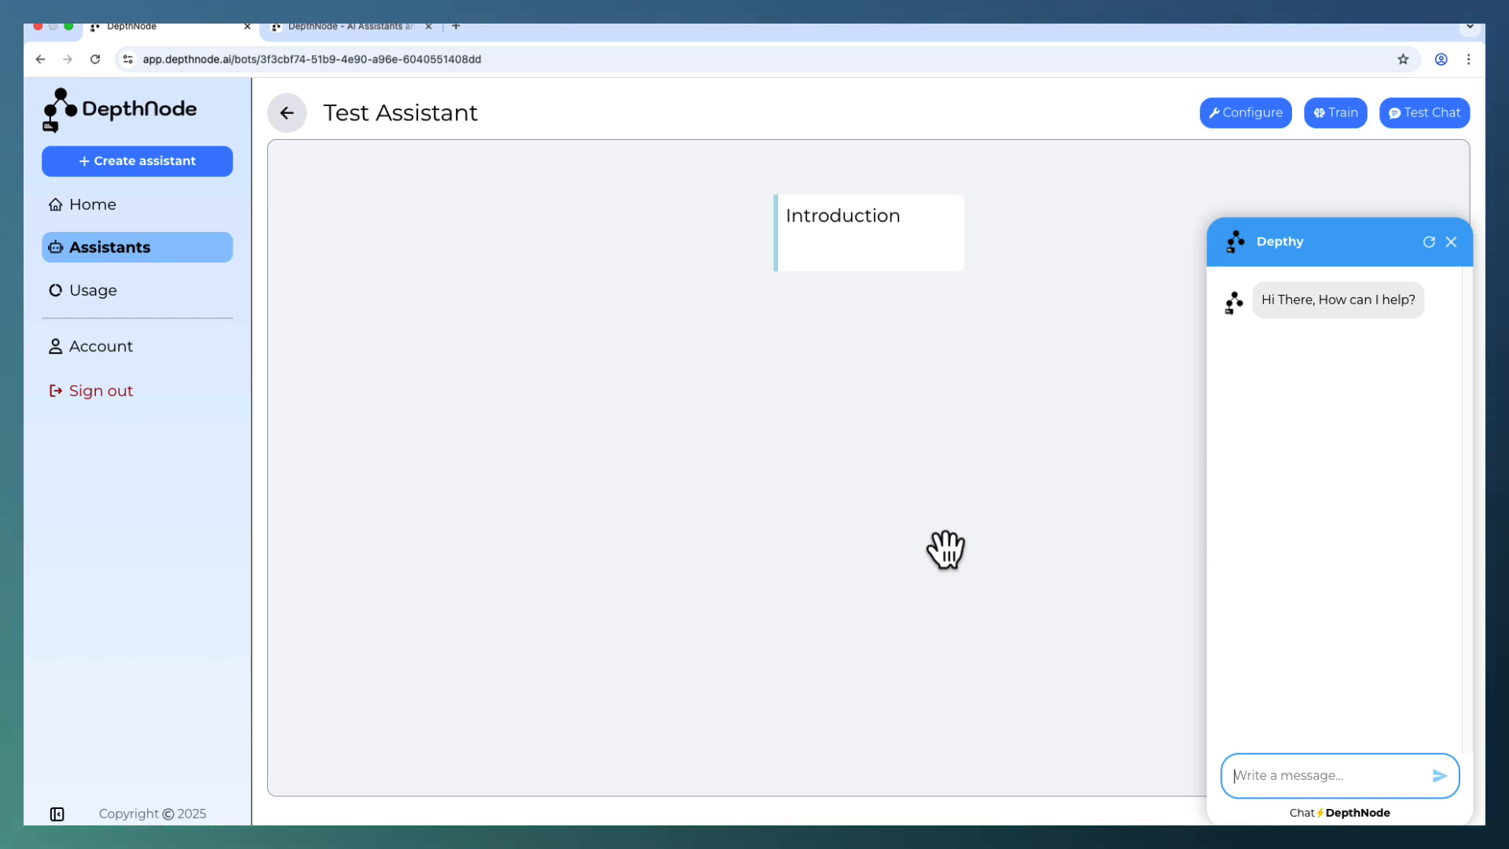
type("how m")
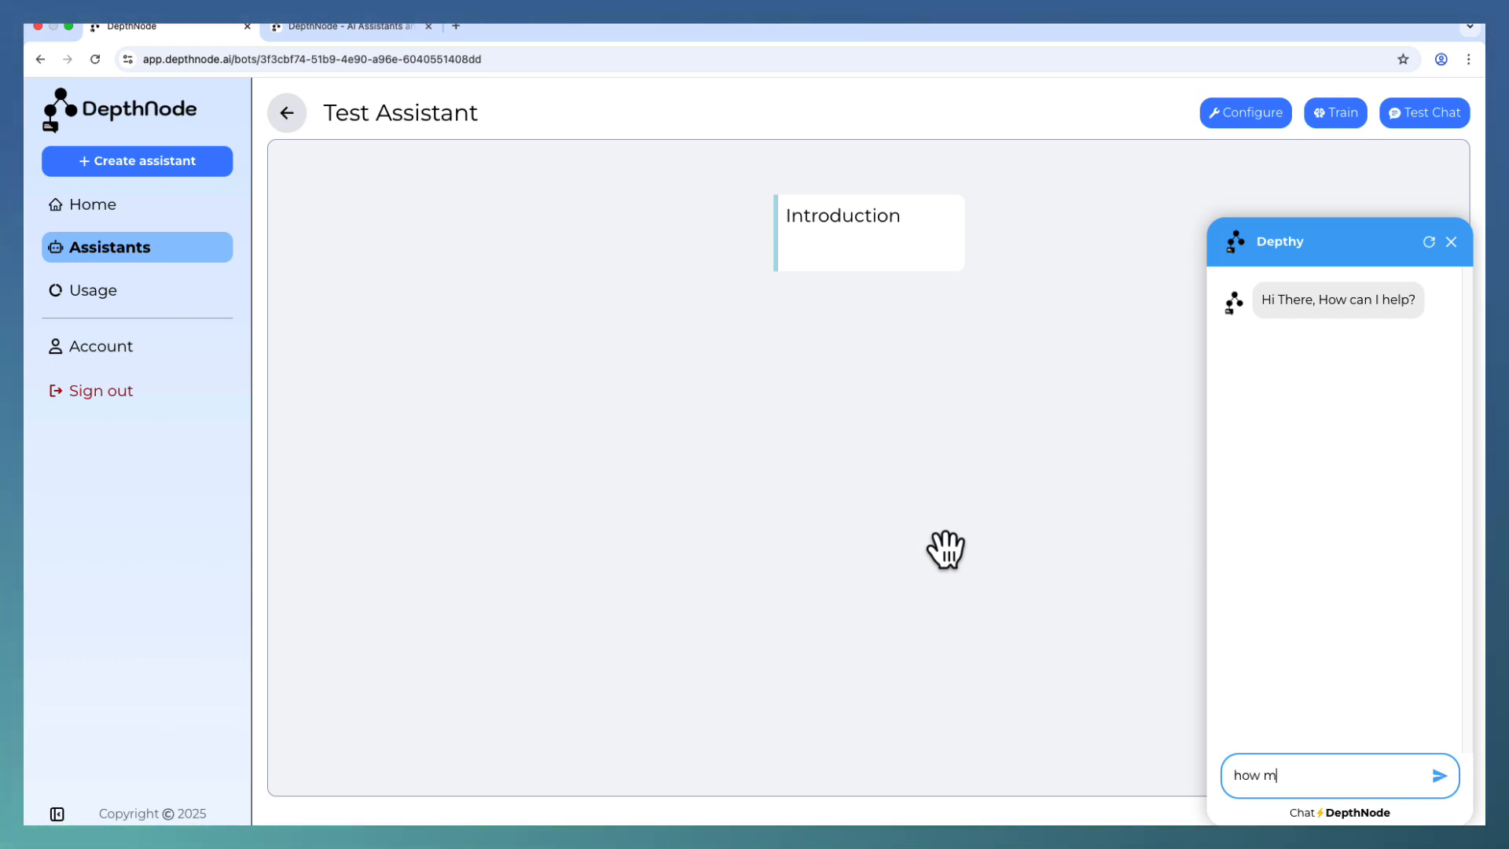
type("uch is")
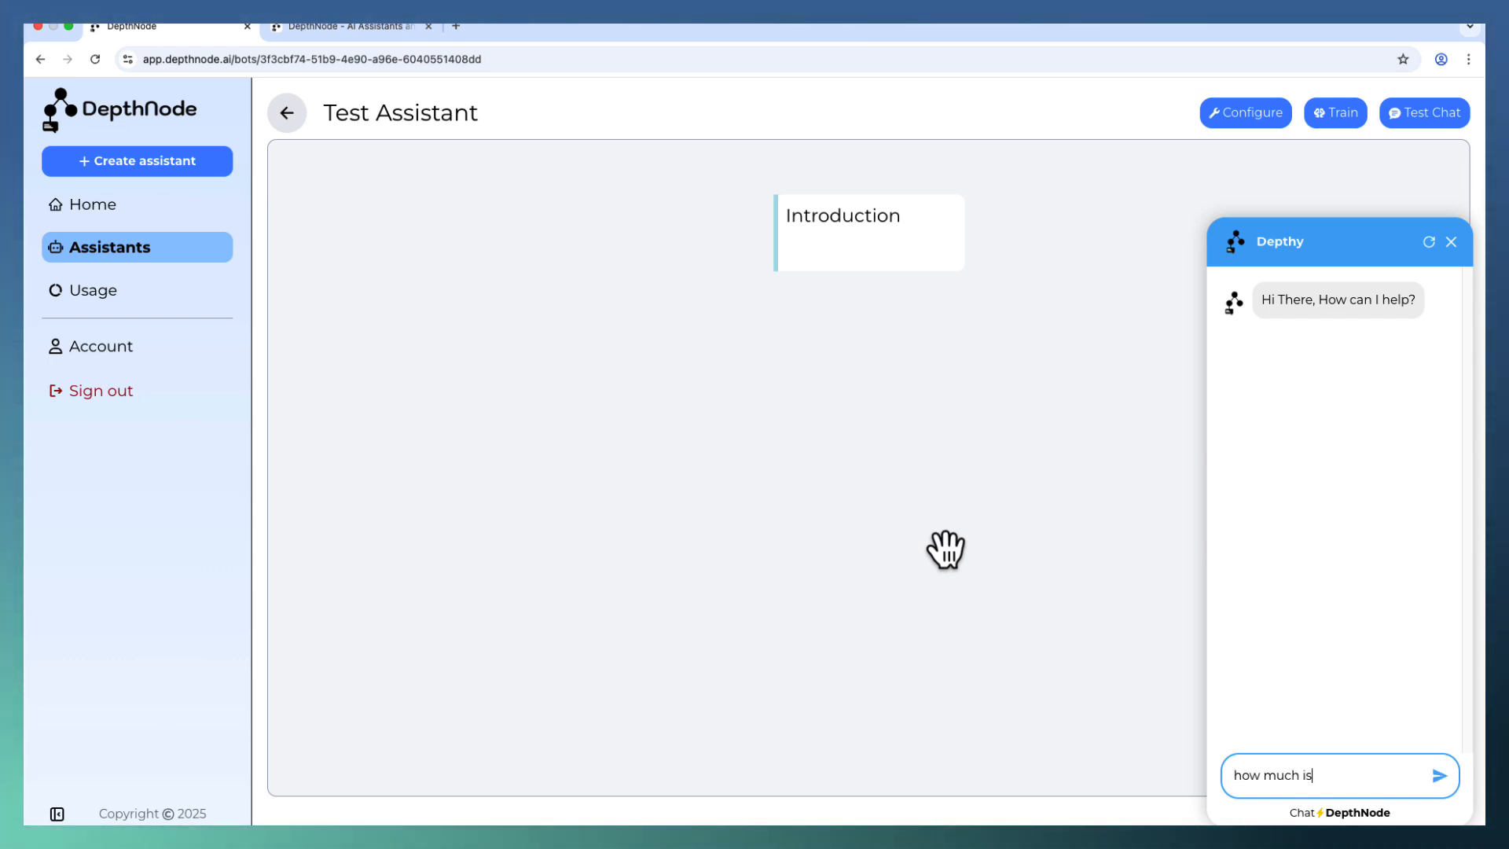
type(" shipping")
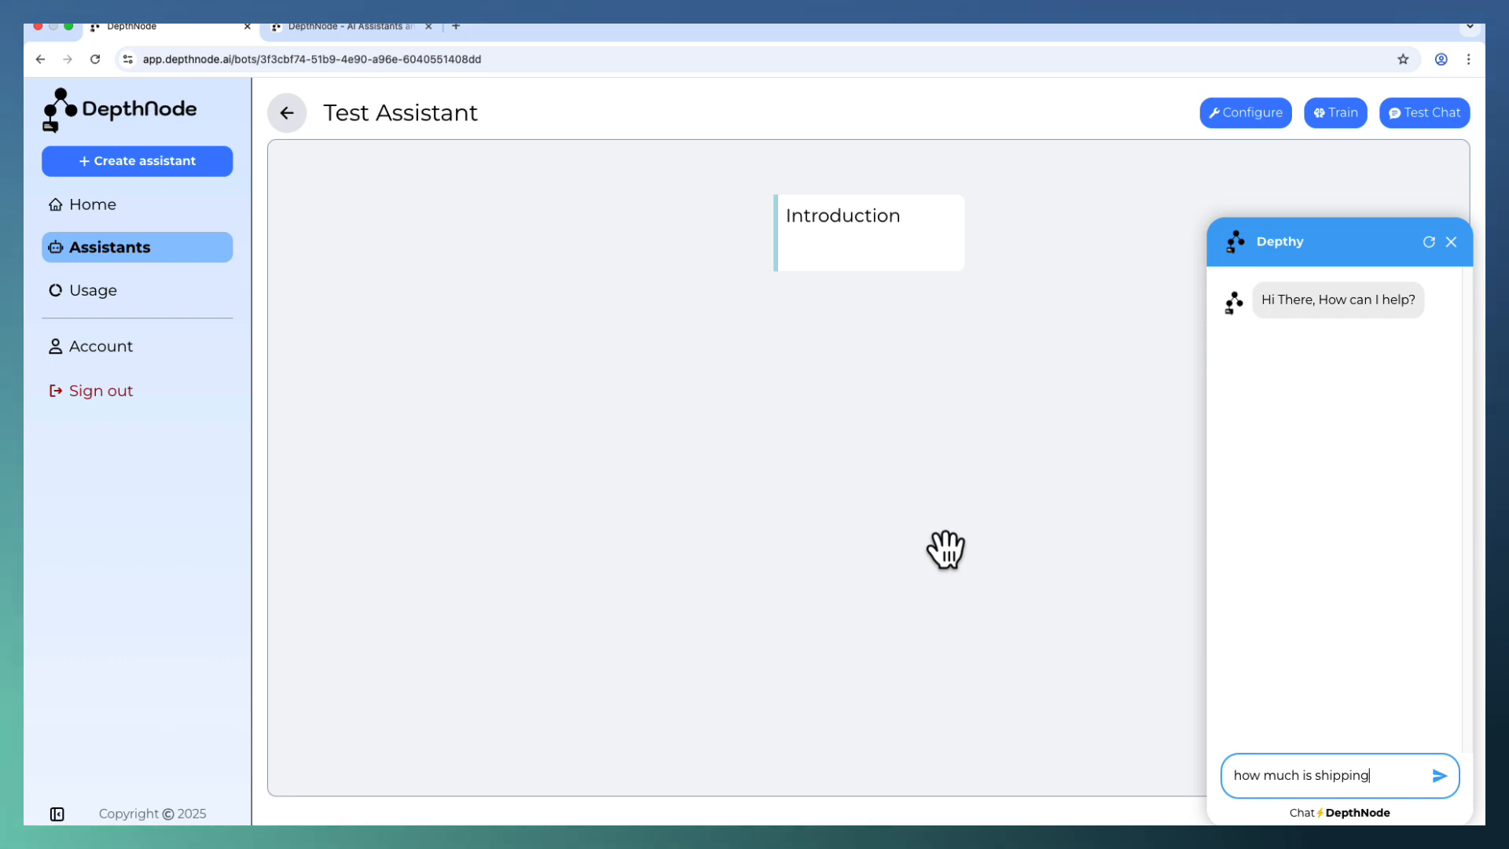
type("?")
key("Return")
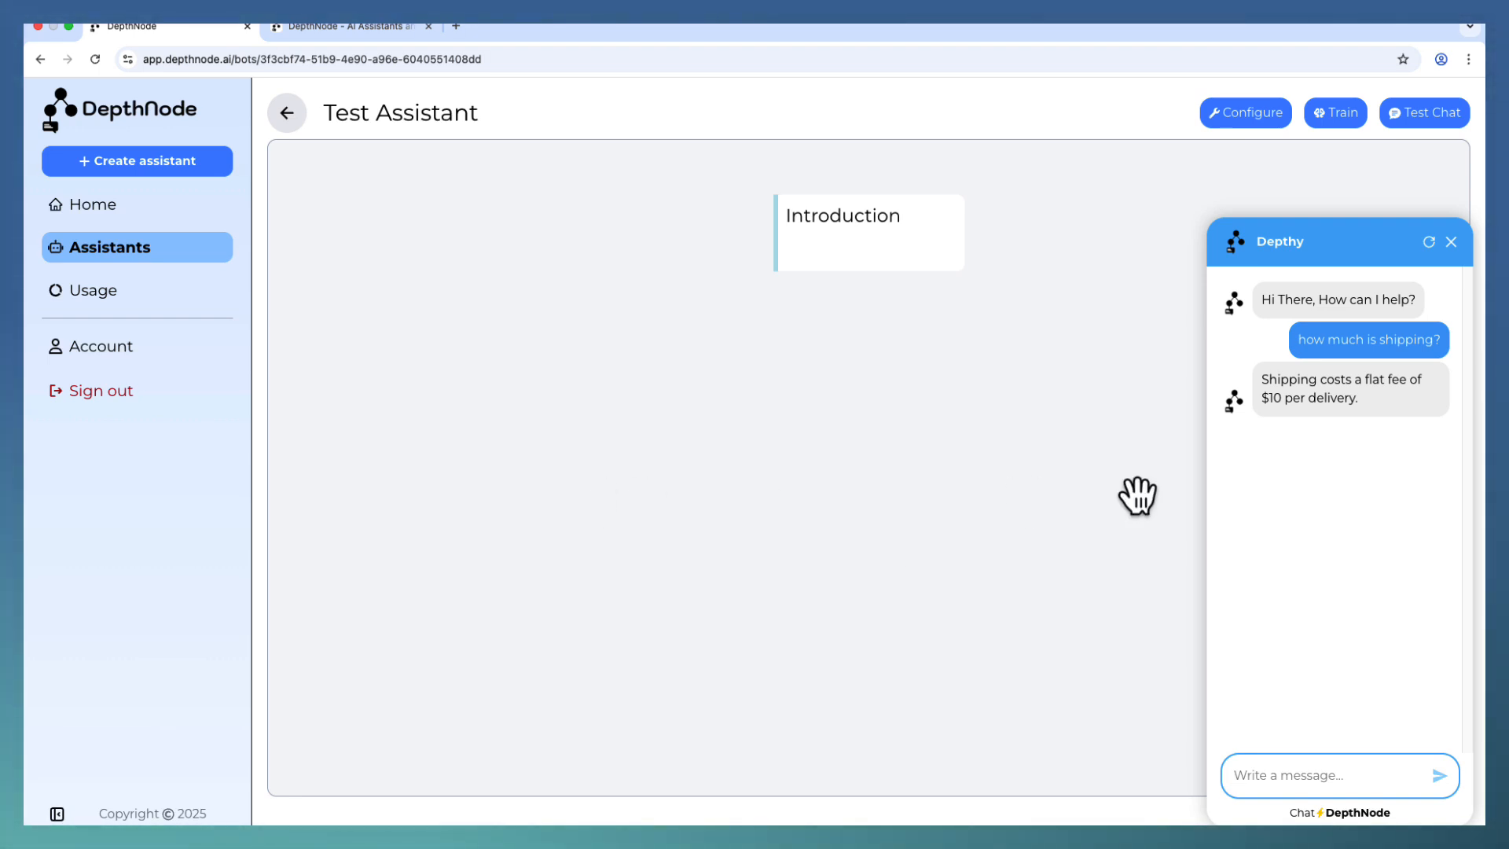
- Leave the assistant, review the account's credit usage breakdown, and return to the home page
left_click(287, 114)
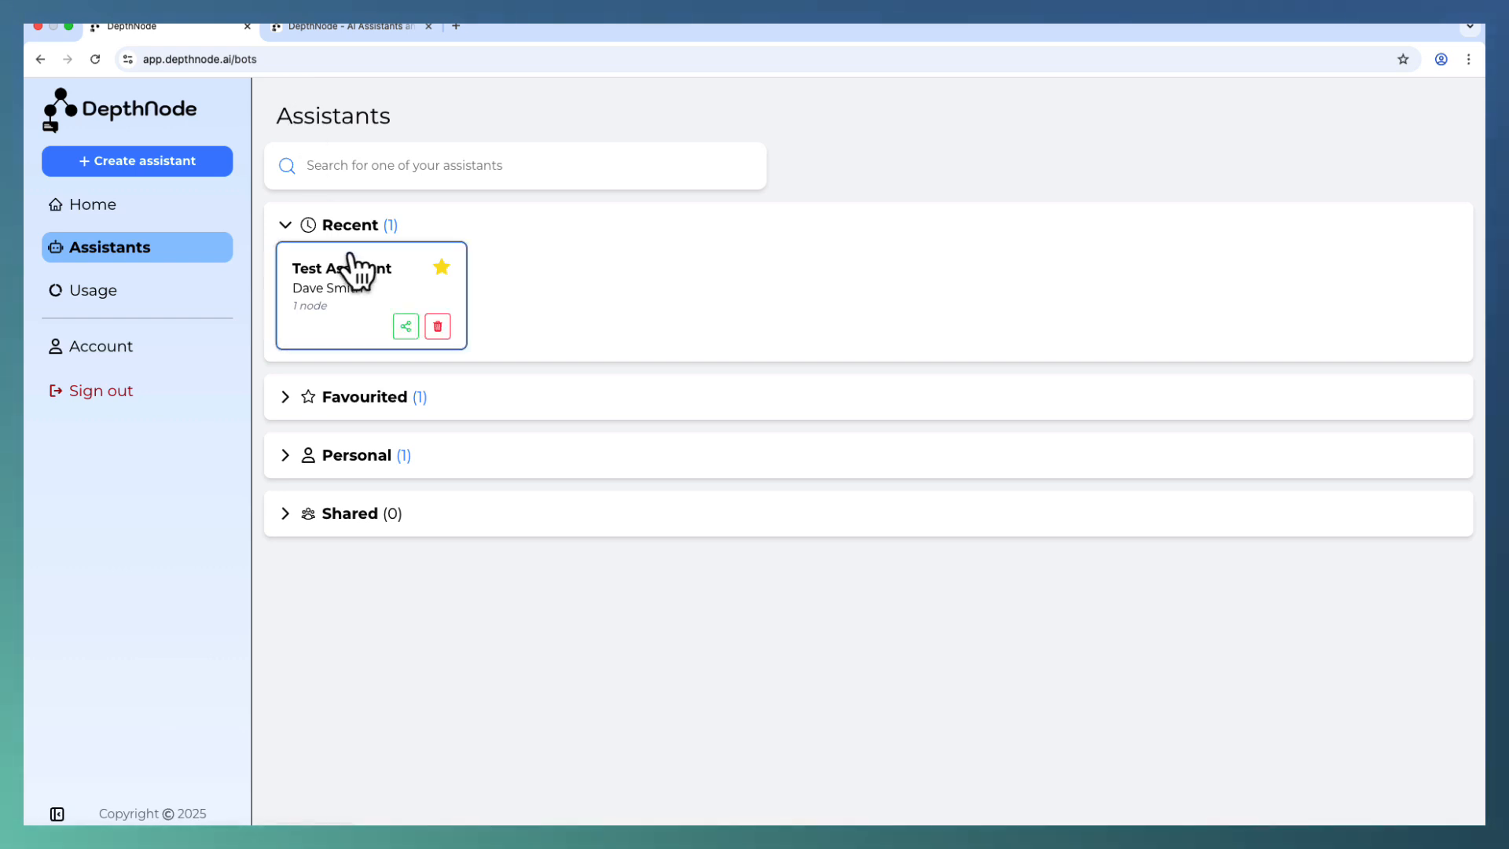
left_click(93, 292)
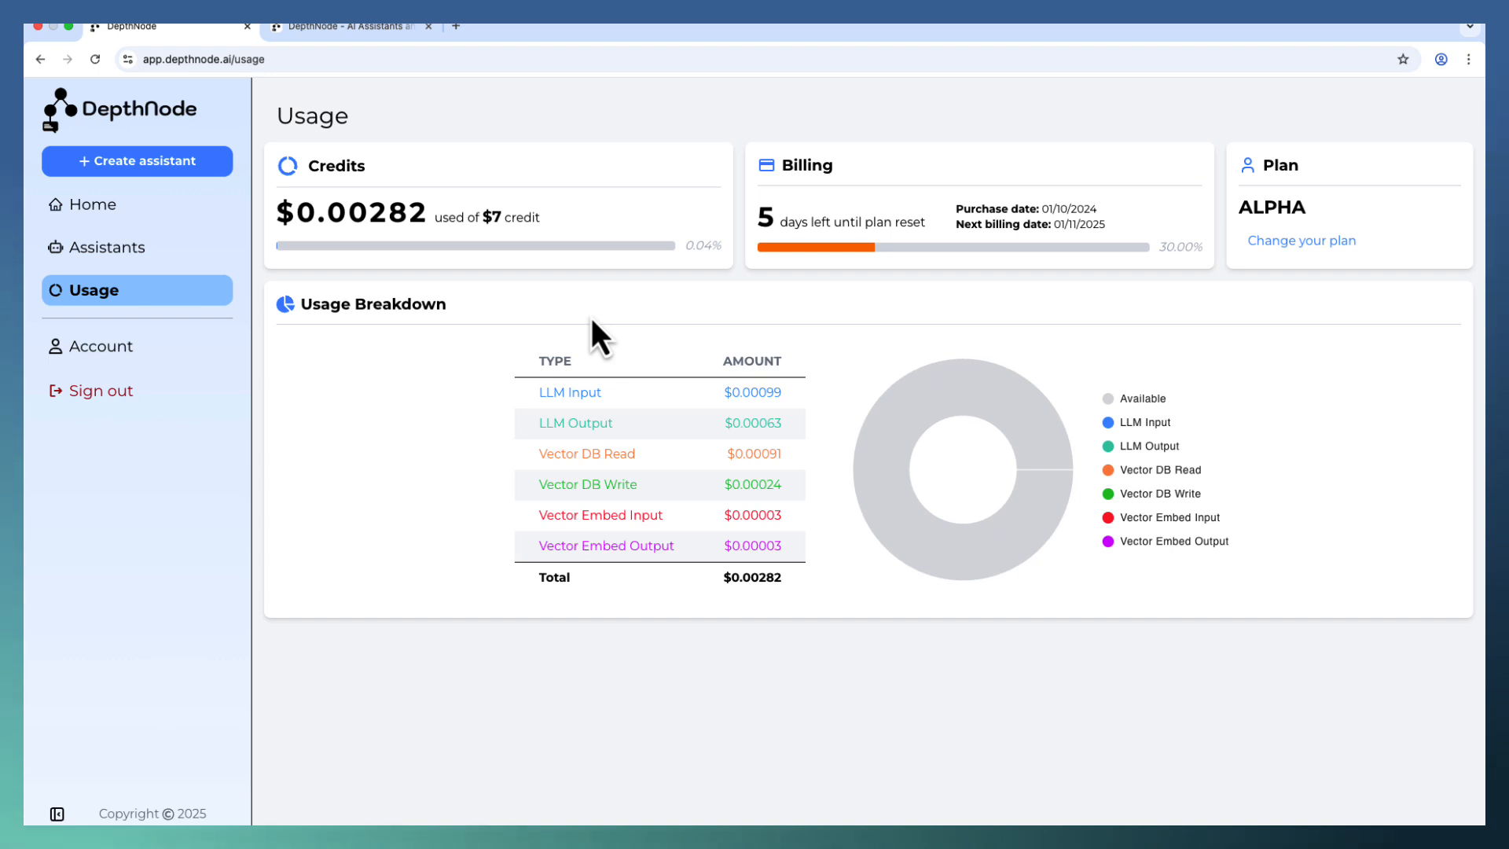
left_click(93, 206)
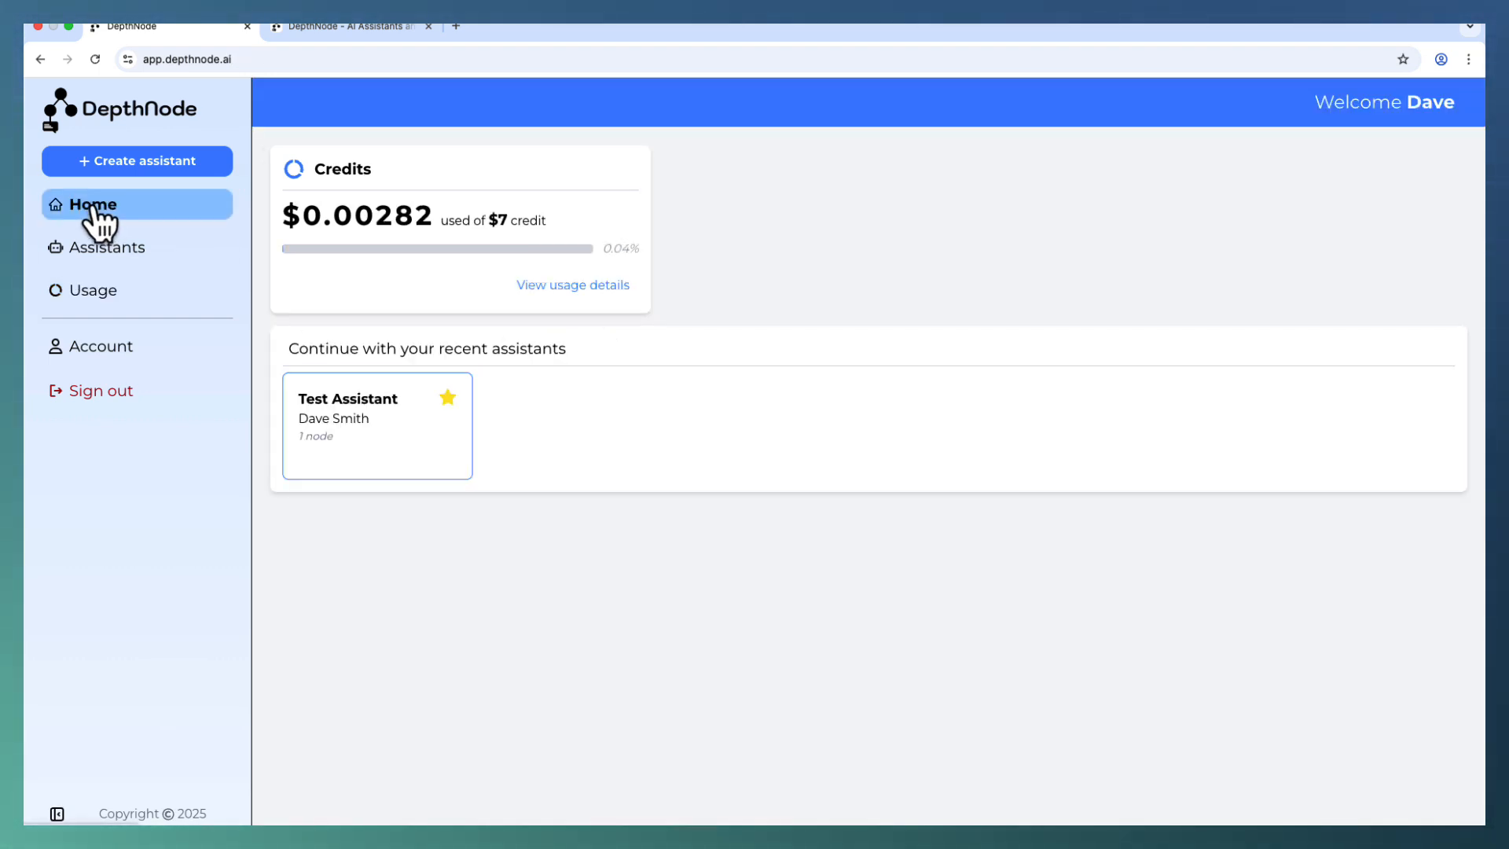